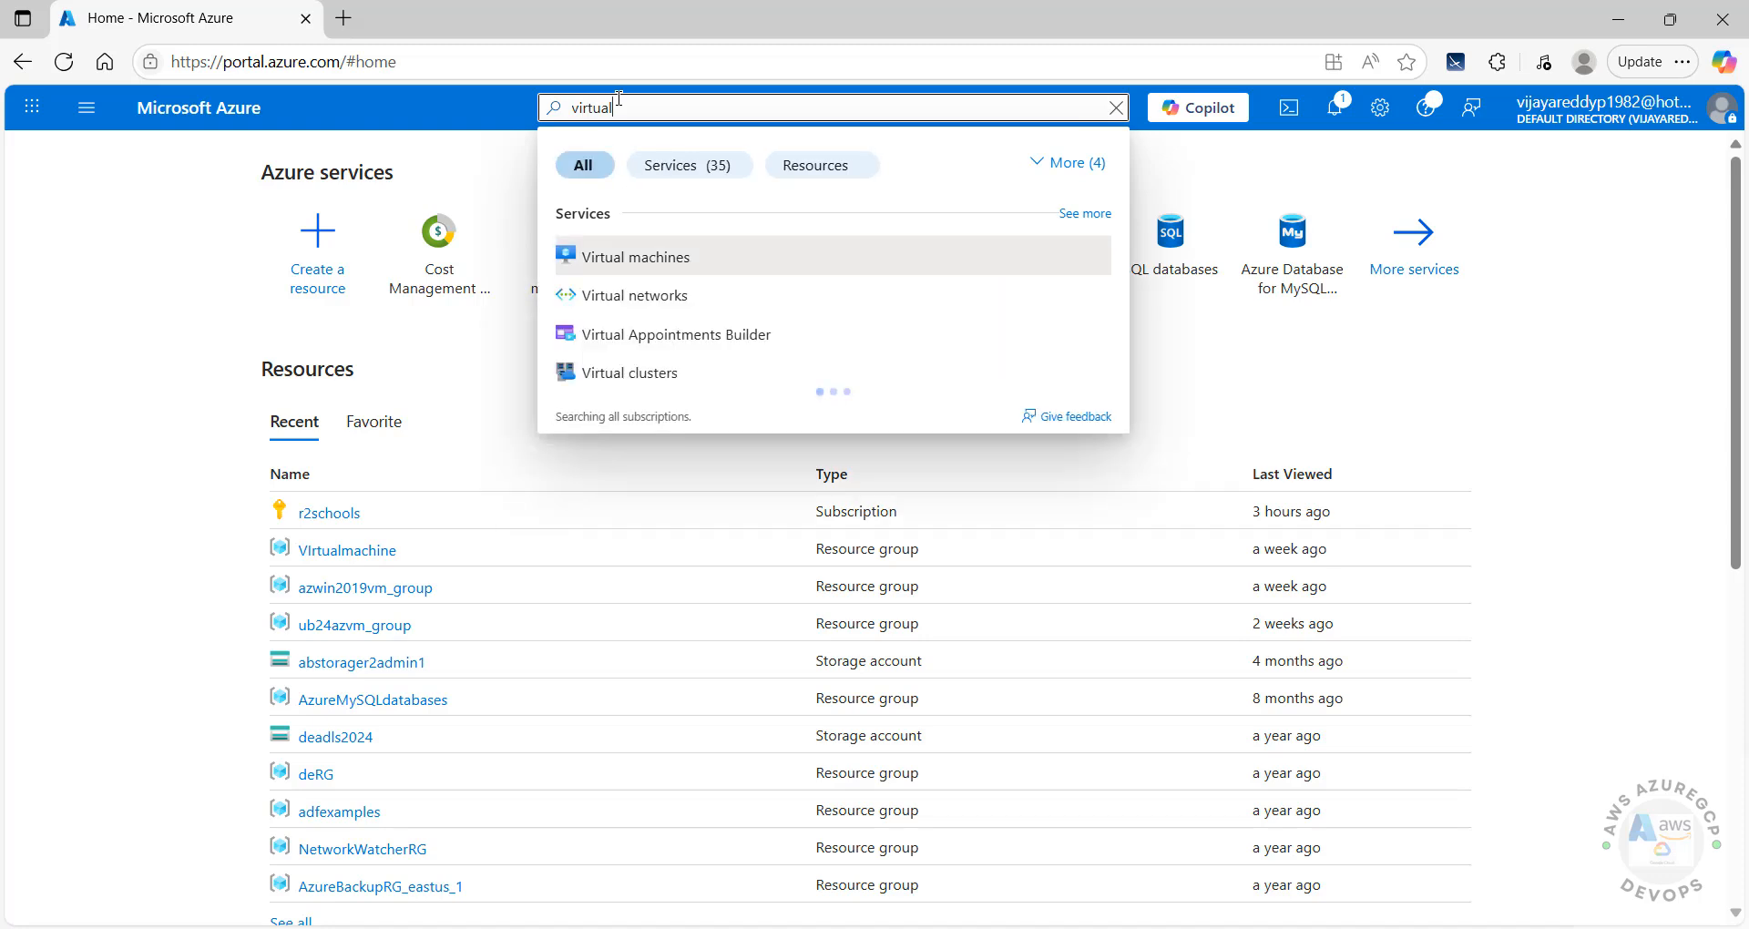
Step: Dismiss the search suggestions and go to the Create a resource page from the Azure home page
left_click(646, 260)
left_click(130, 415)
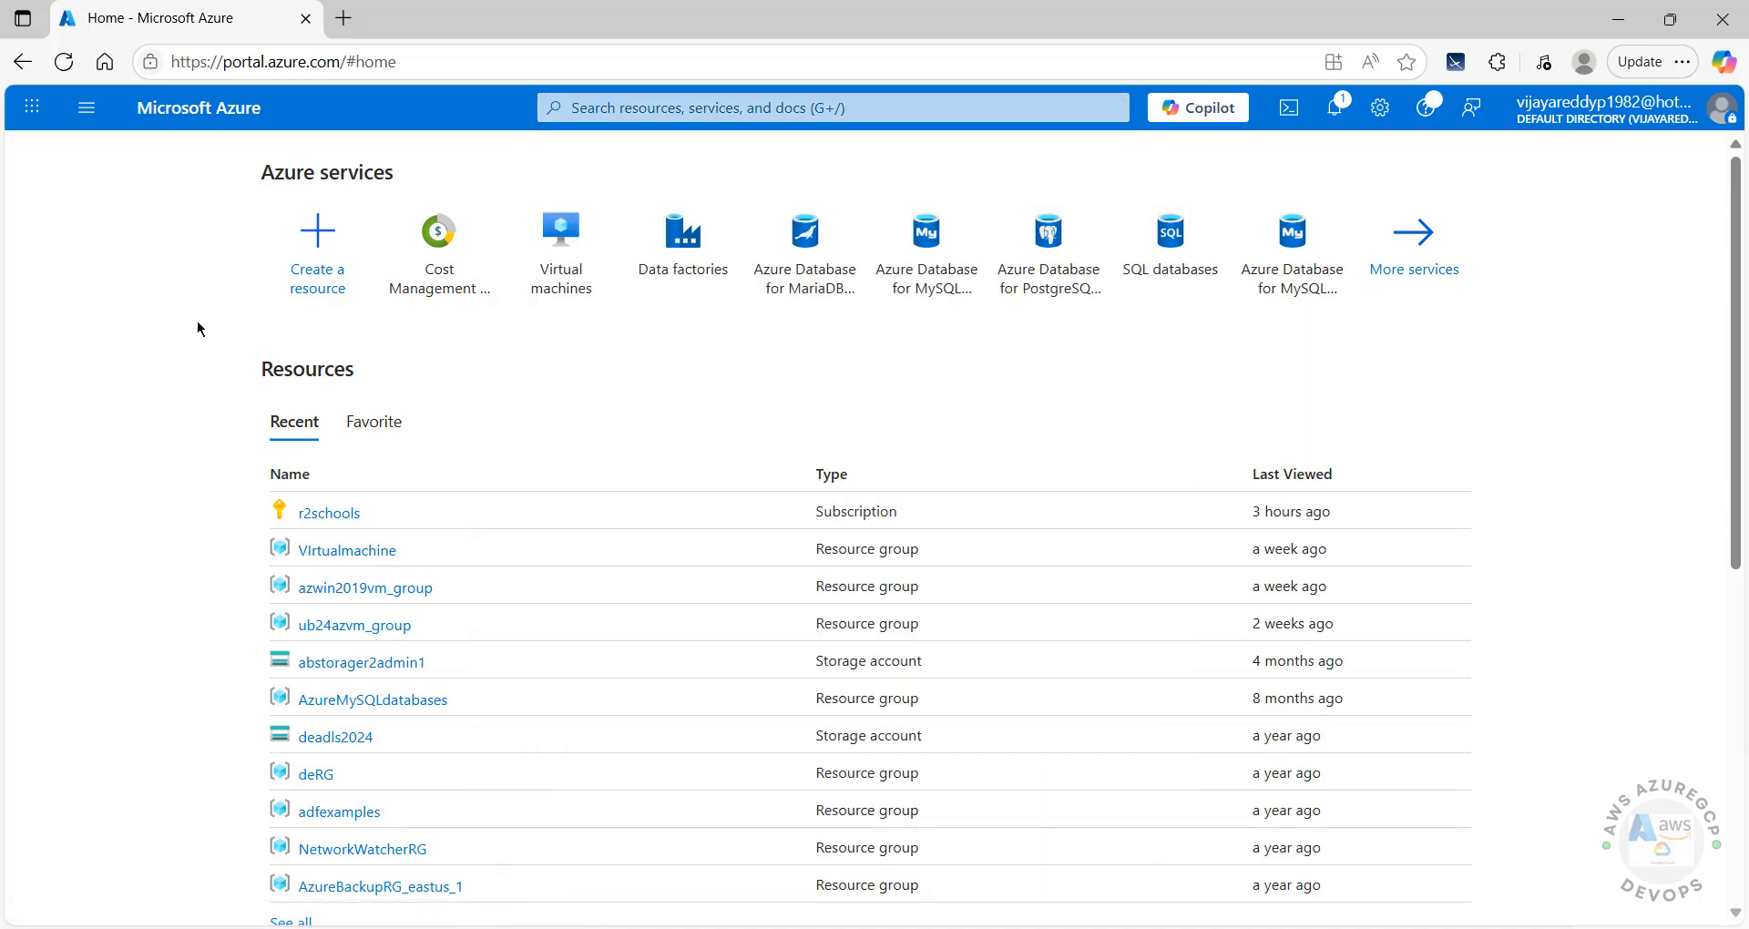
left_click(296, 265)
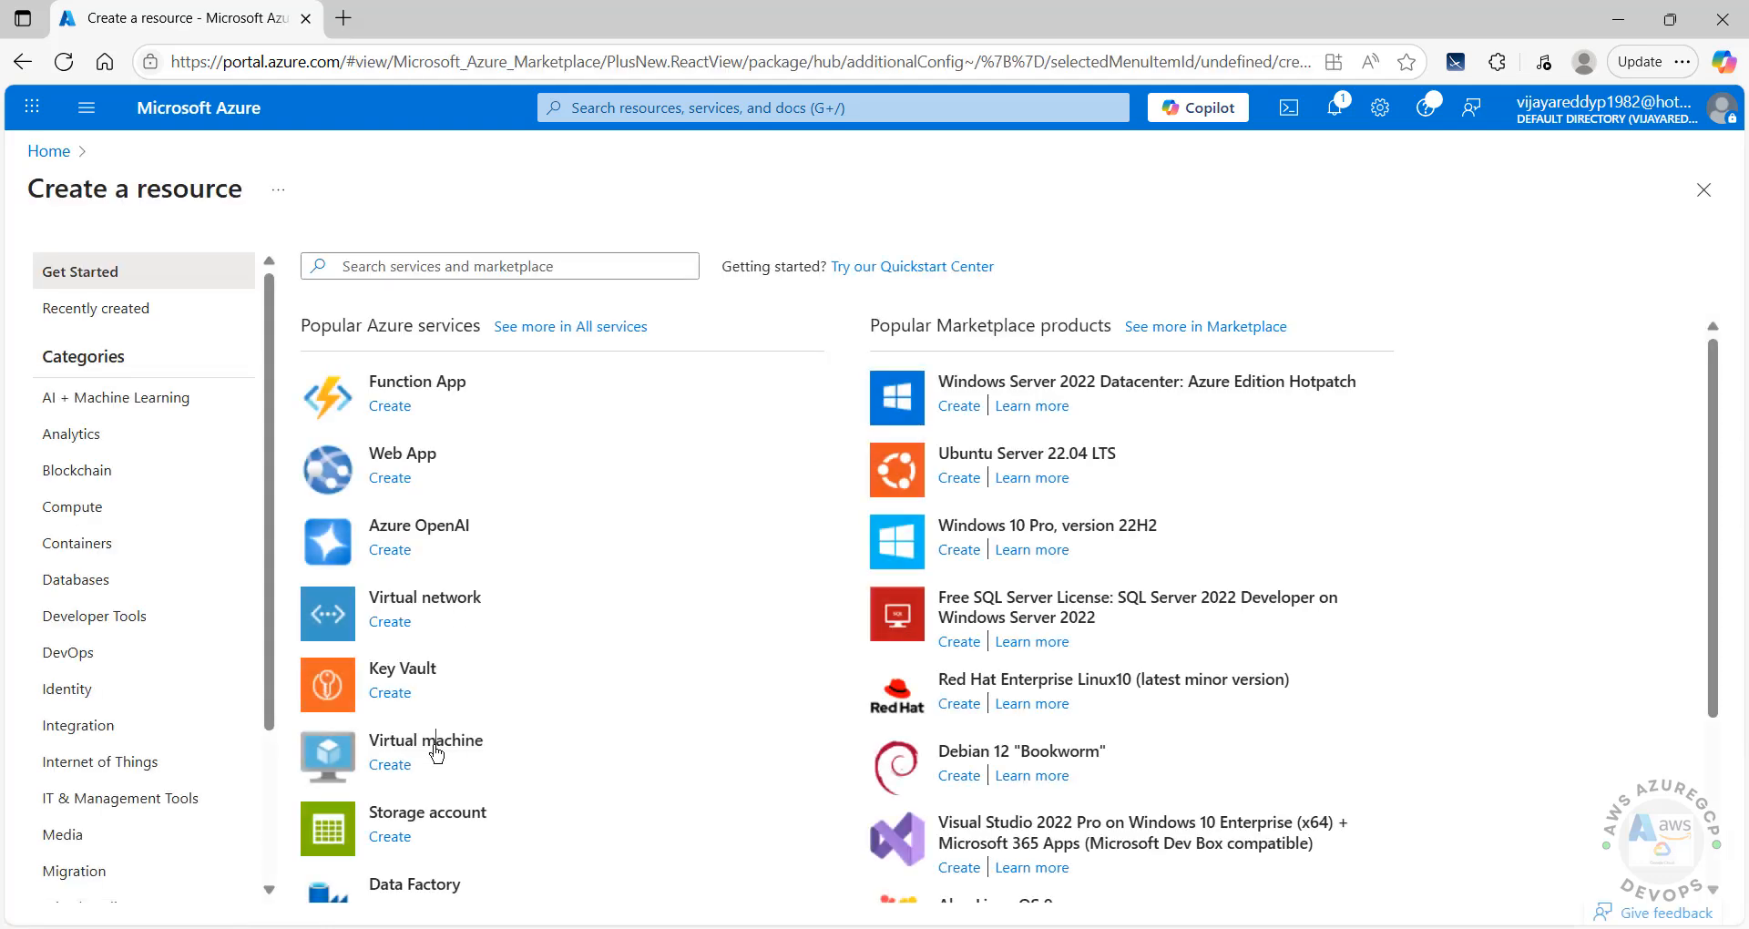
Step: Start a new virtual machine named debian12az in the VIrtualmachine resource group
left_click(380, 770)
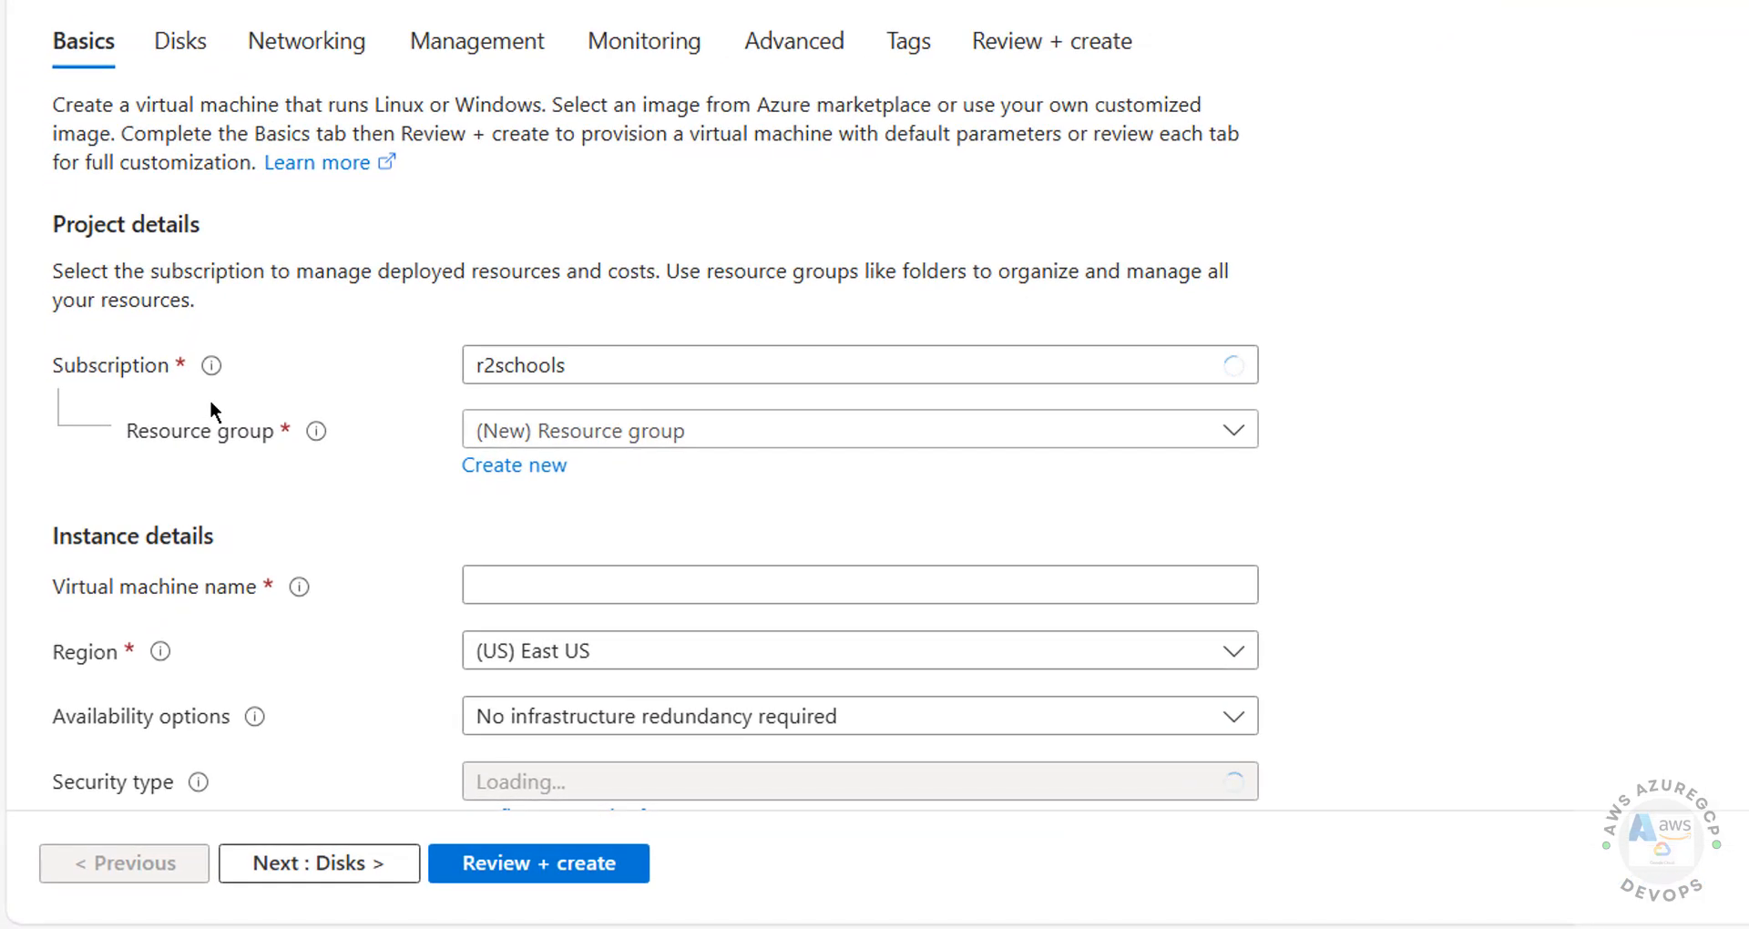
left_click(549, 435)
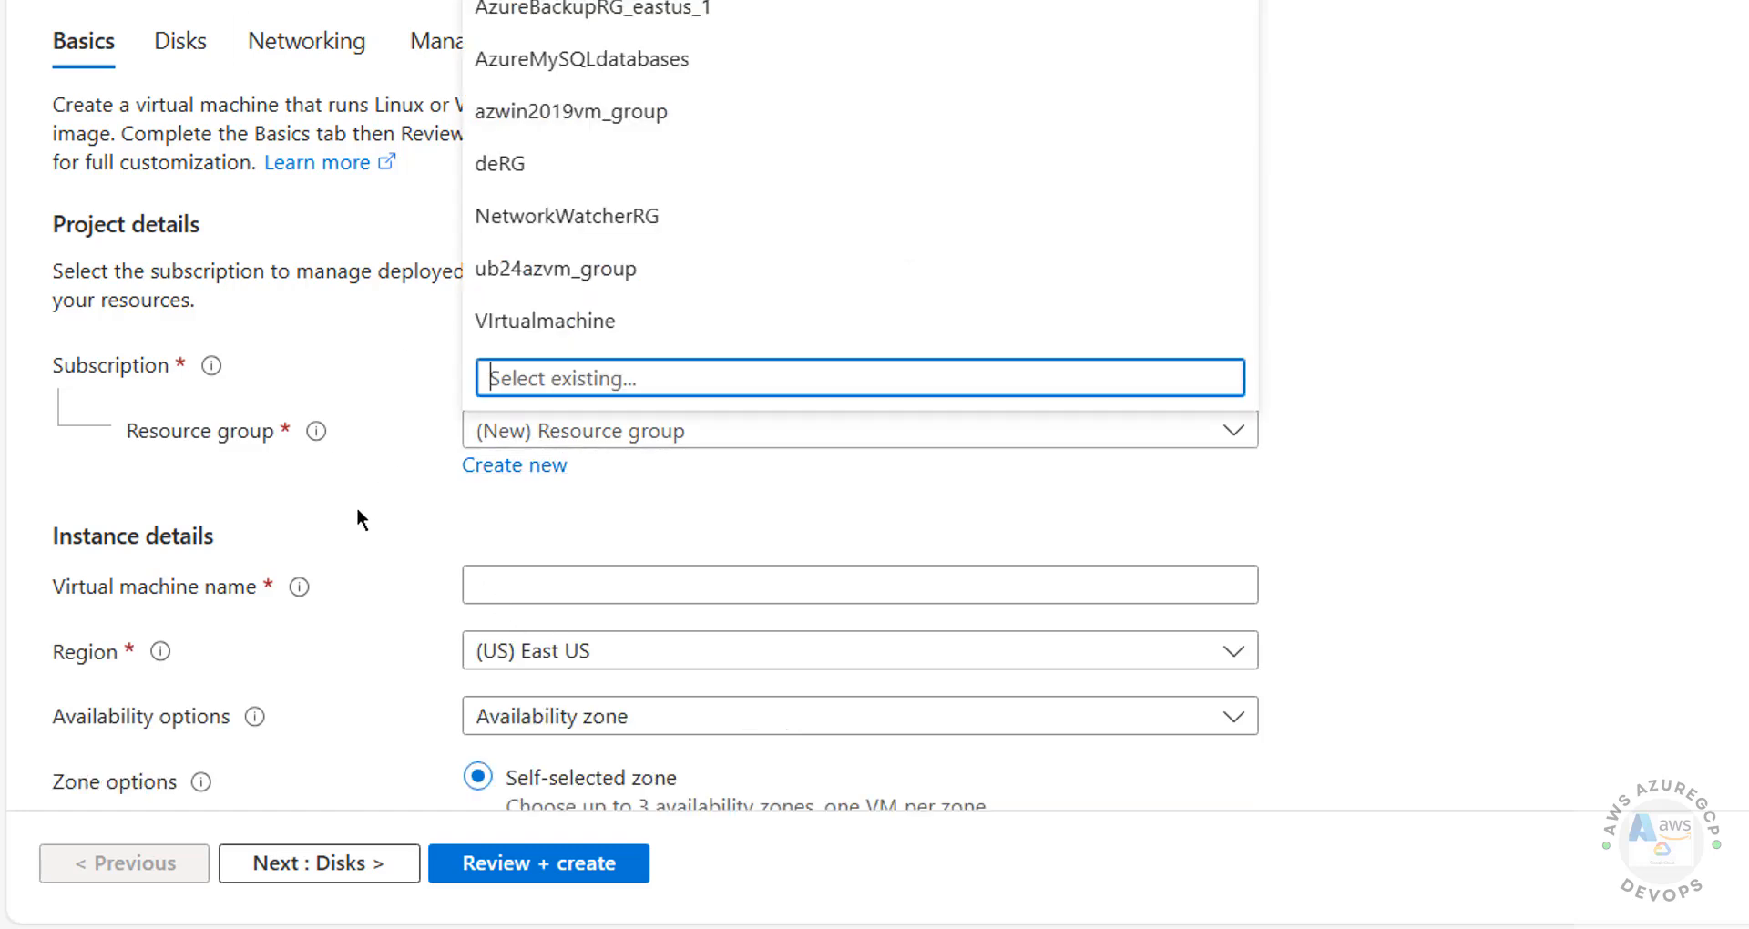
left_click(554, 333)
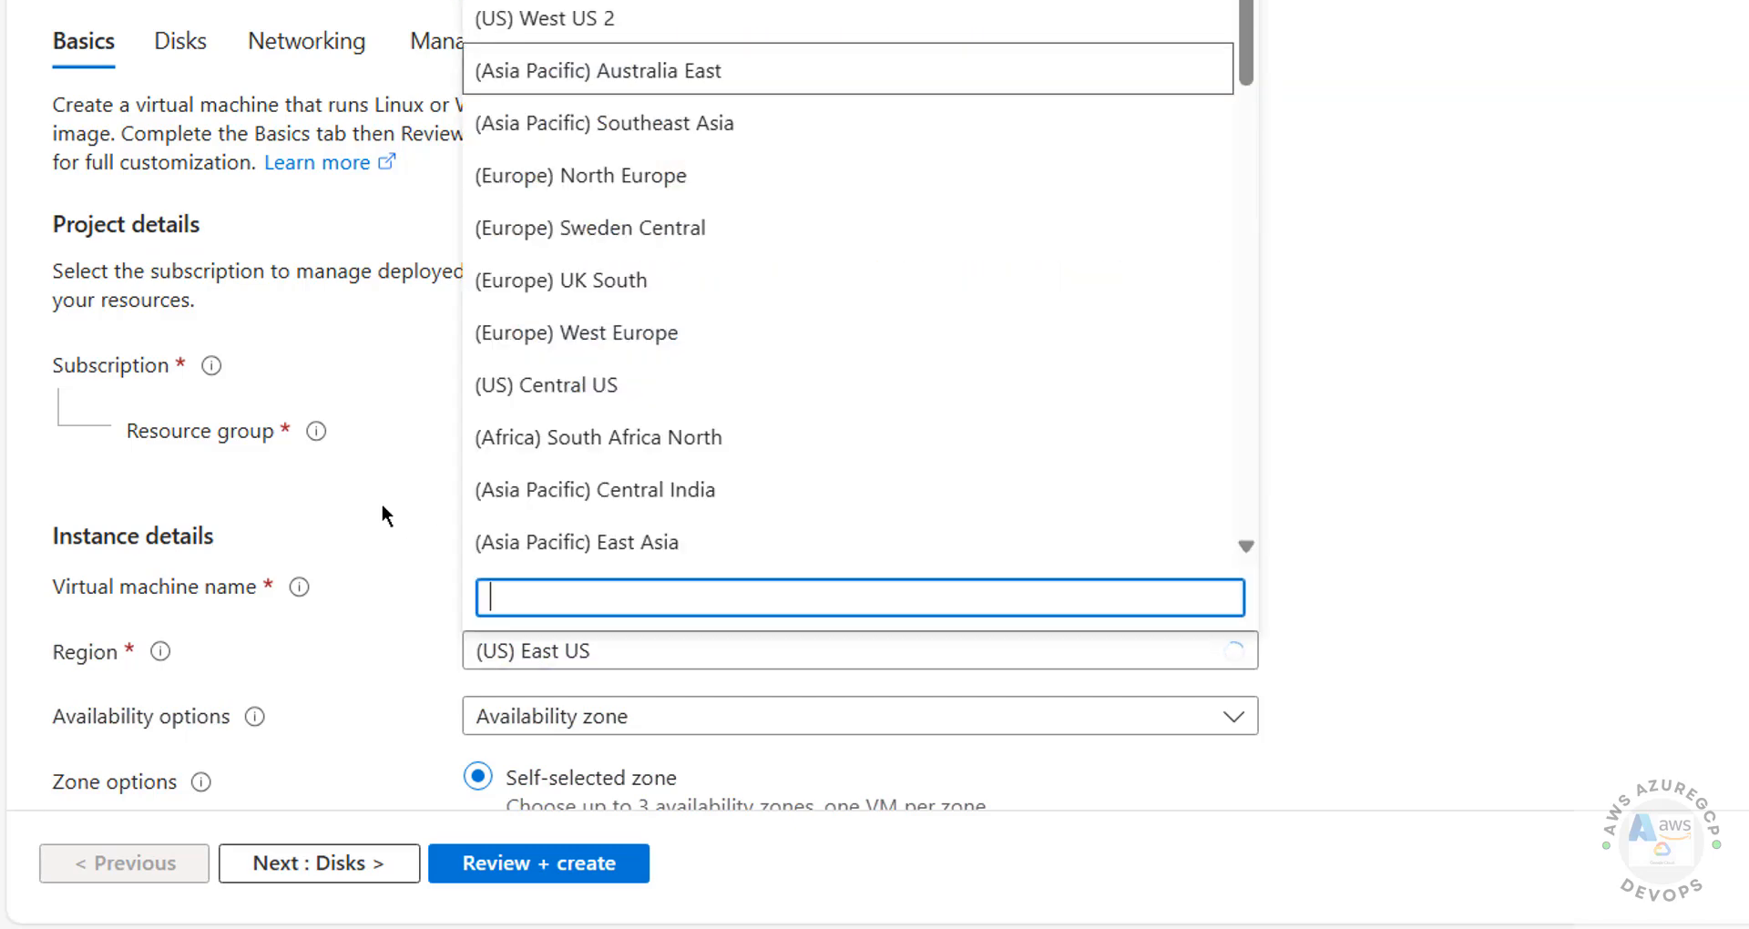
scroll(139, 82, "down", 5)
left_click(536, 77)
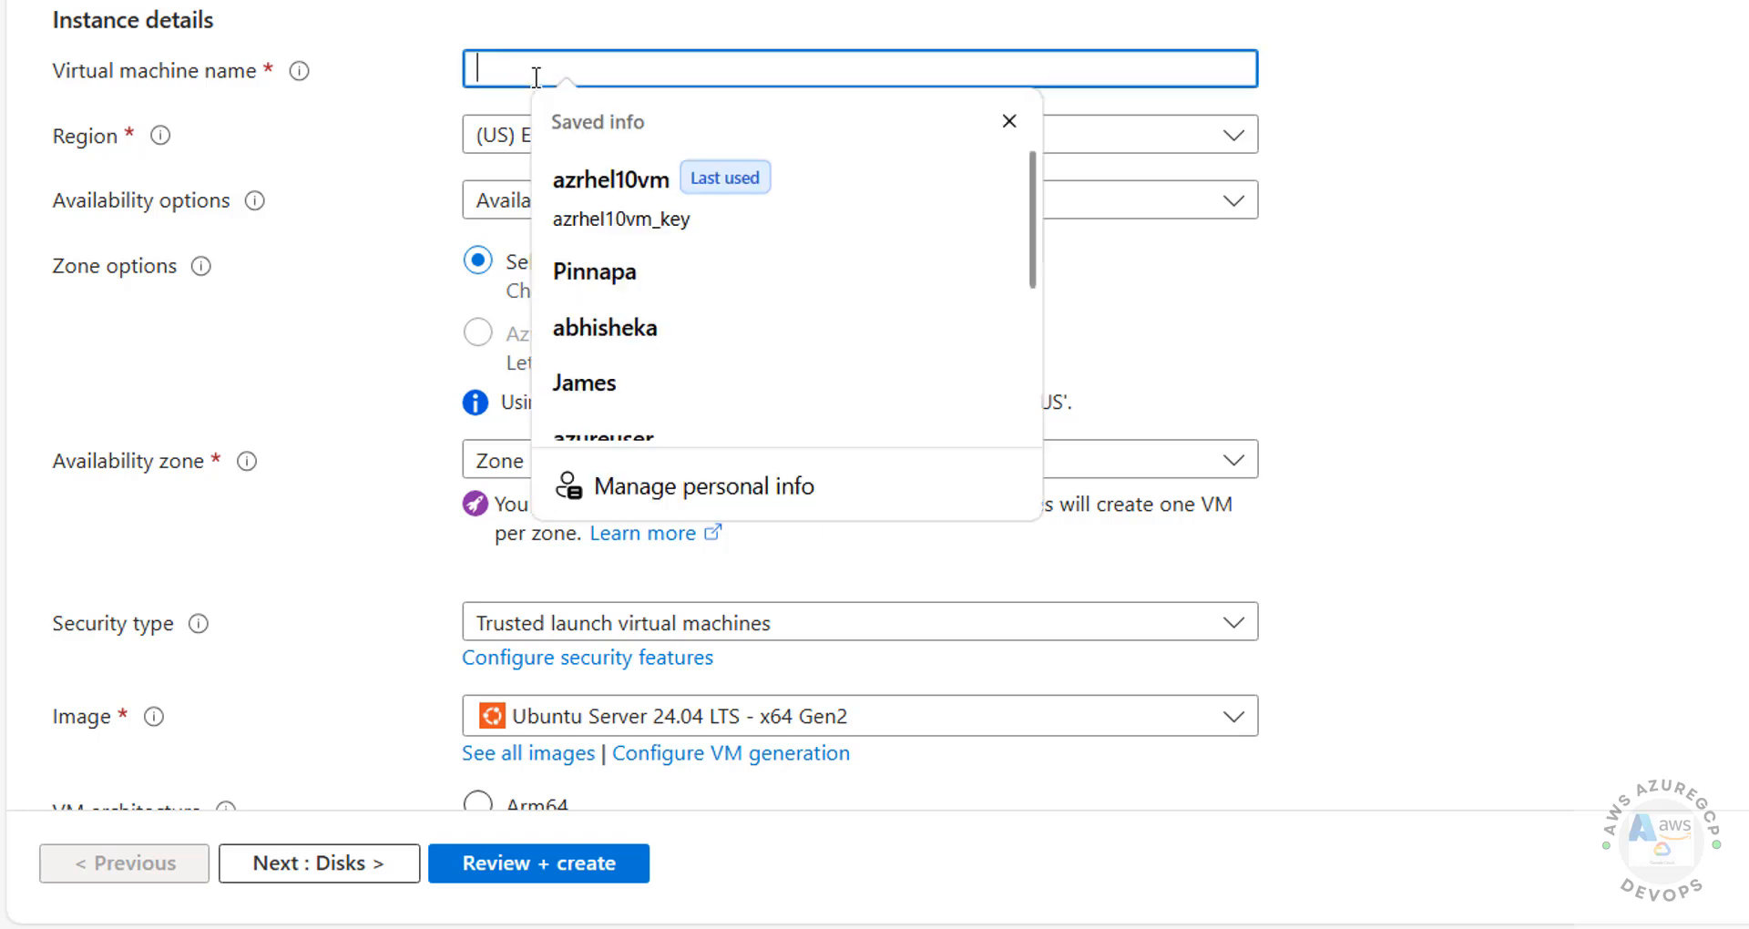
type("debian")
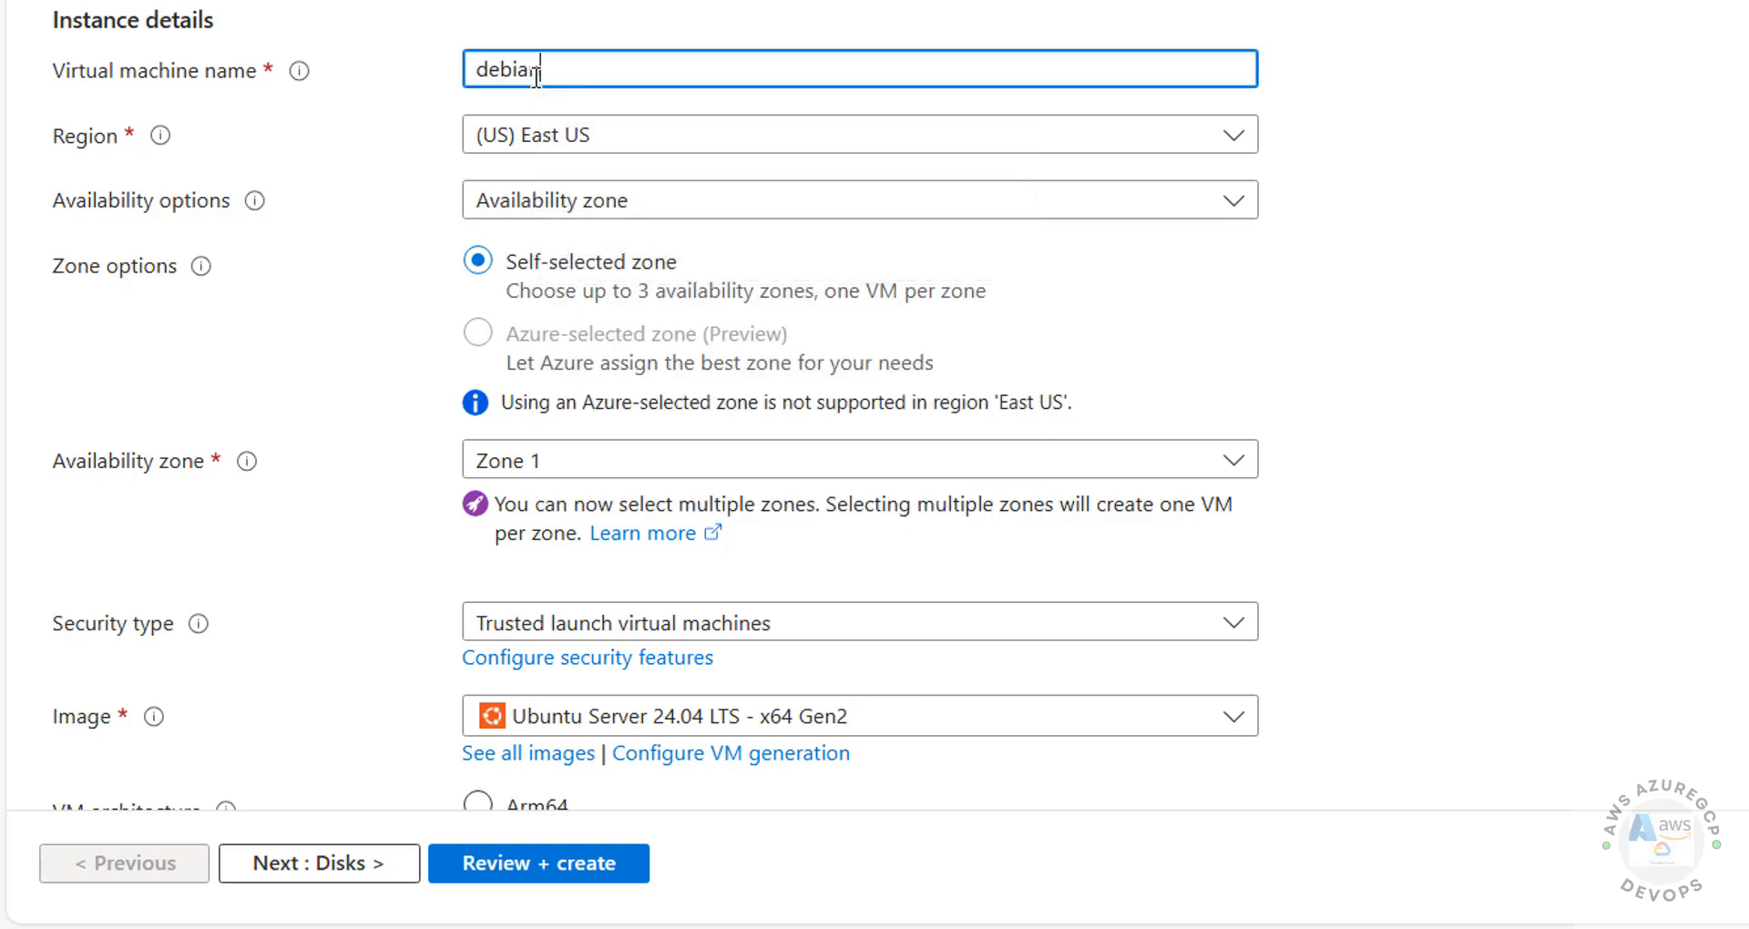
type("12az")
double_click(535, 77)
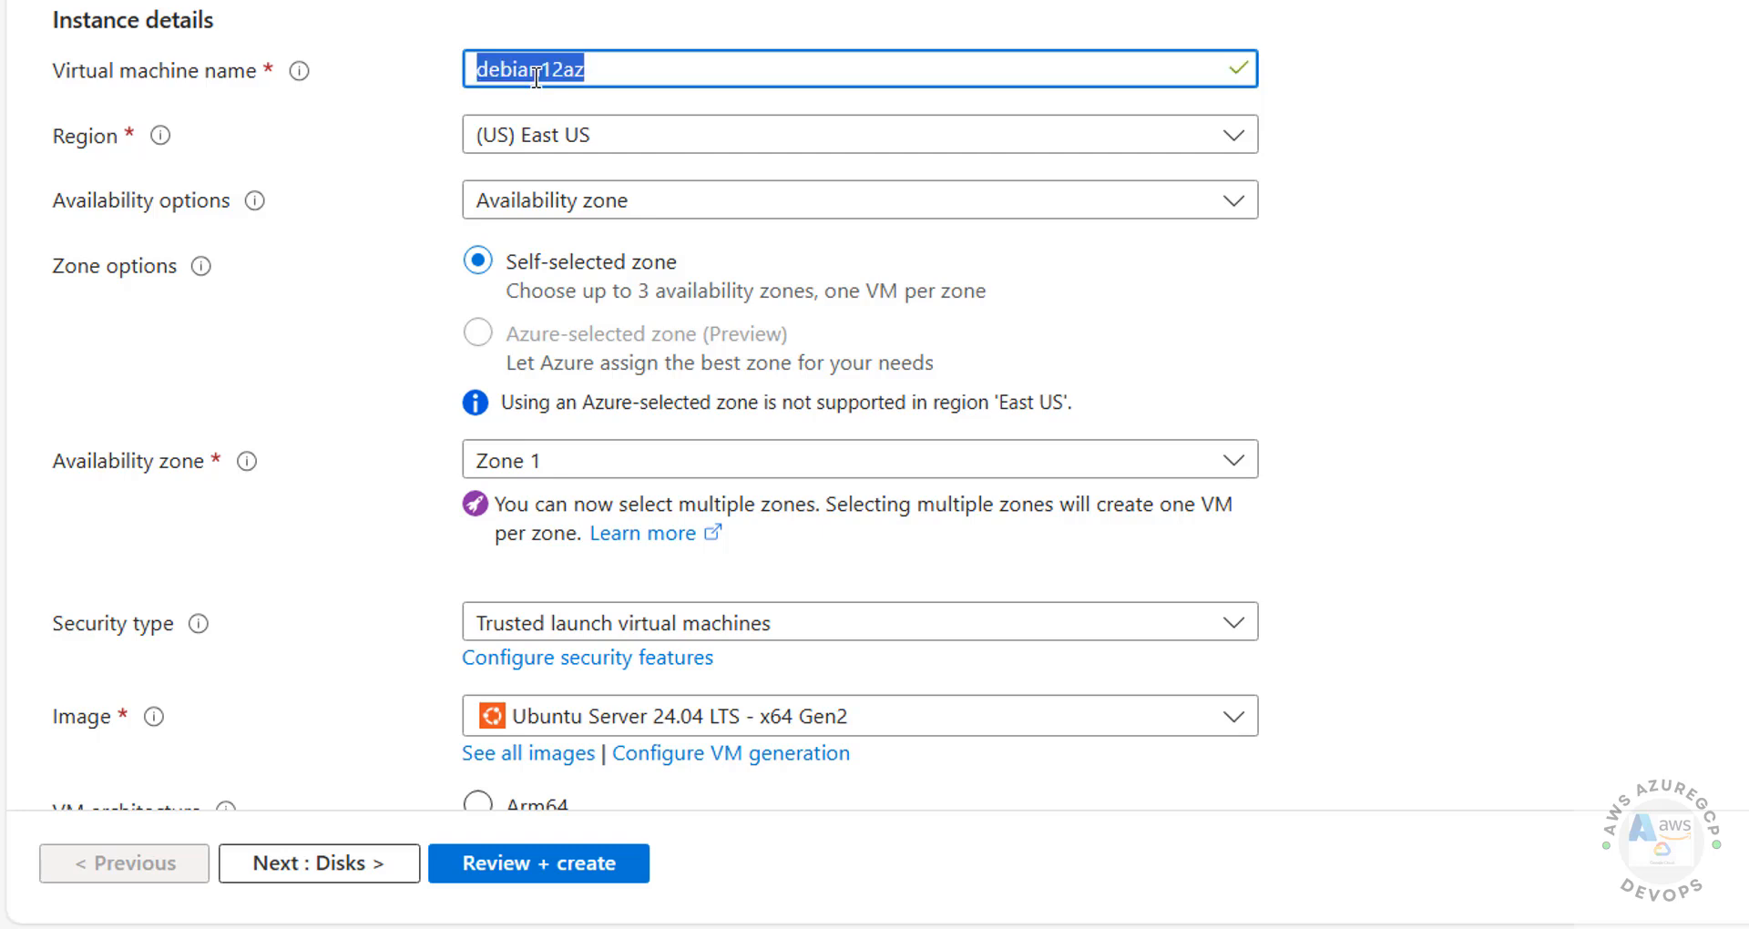
Step: Set the region to Central India with Availability zone redundancy, keeping only Zone 1
left_click(597, 136)
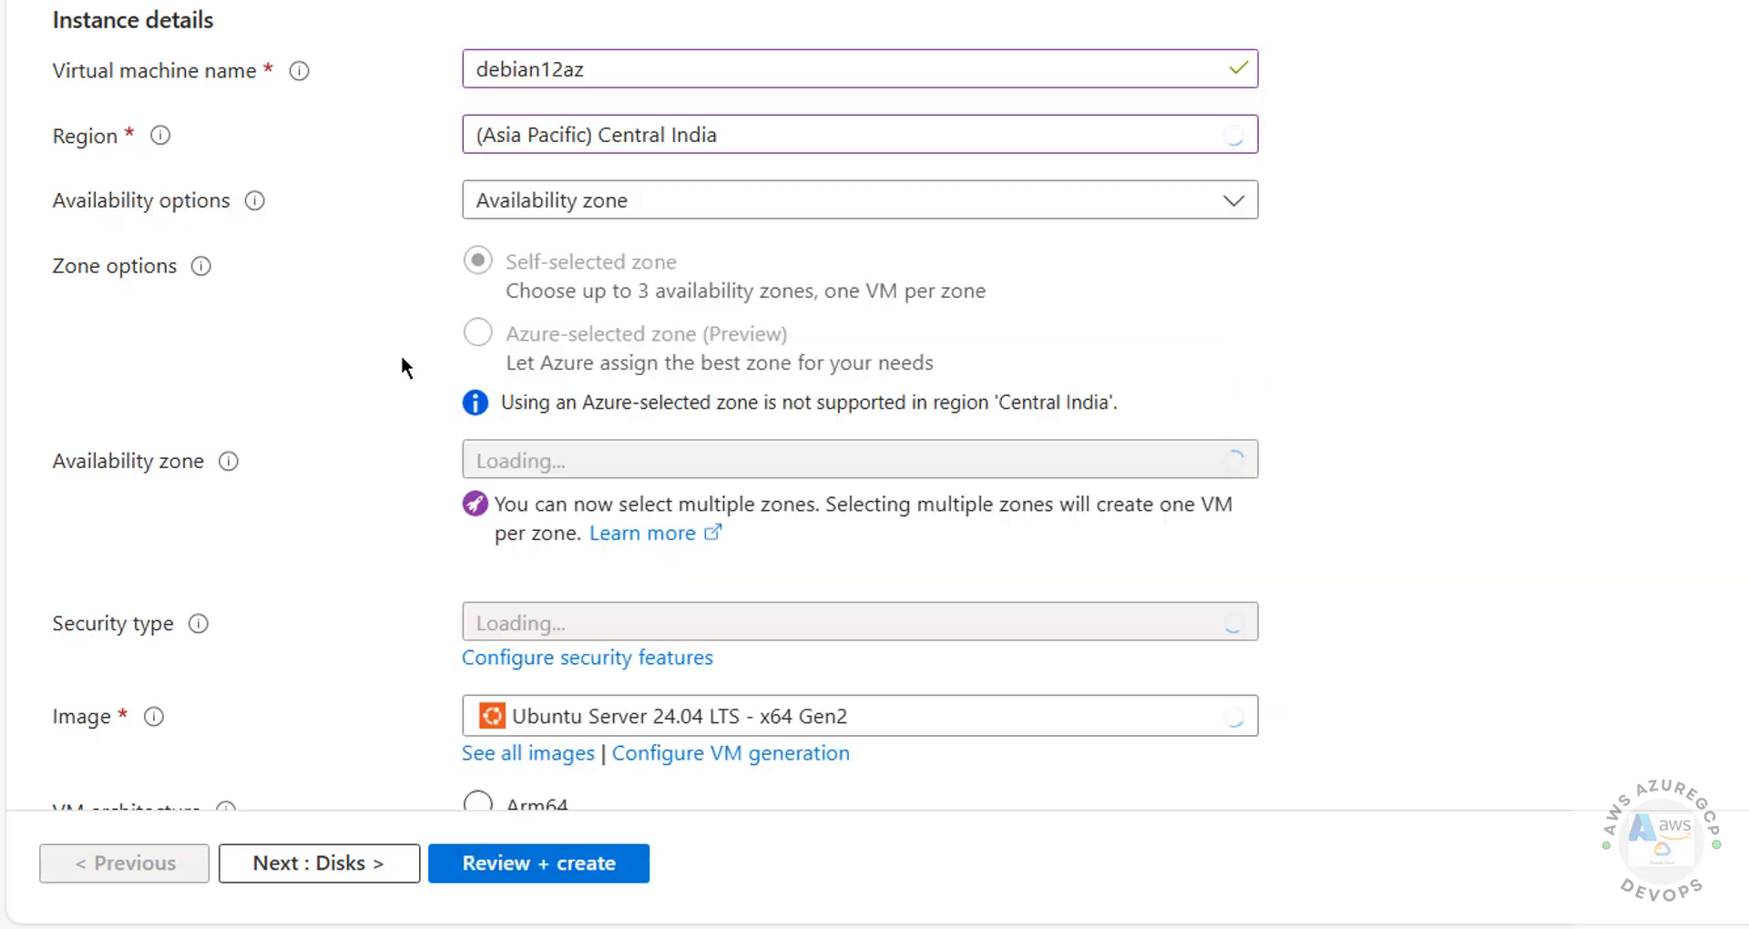
left_click(624, 212)
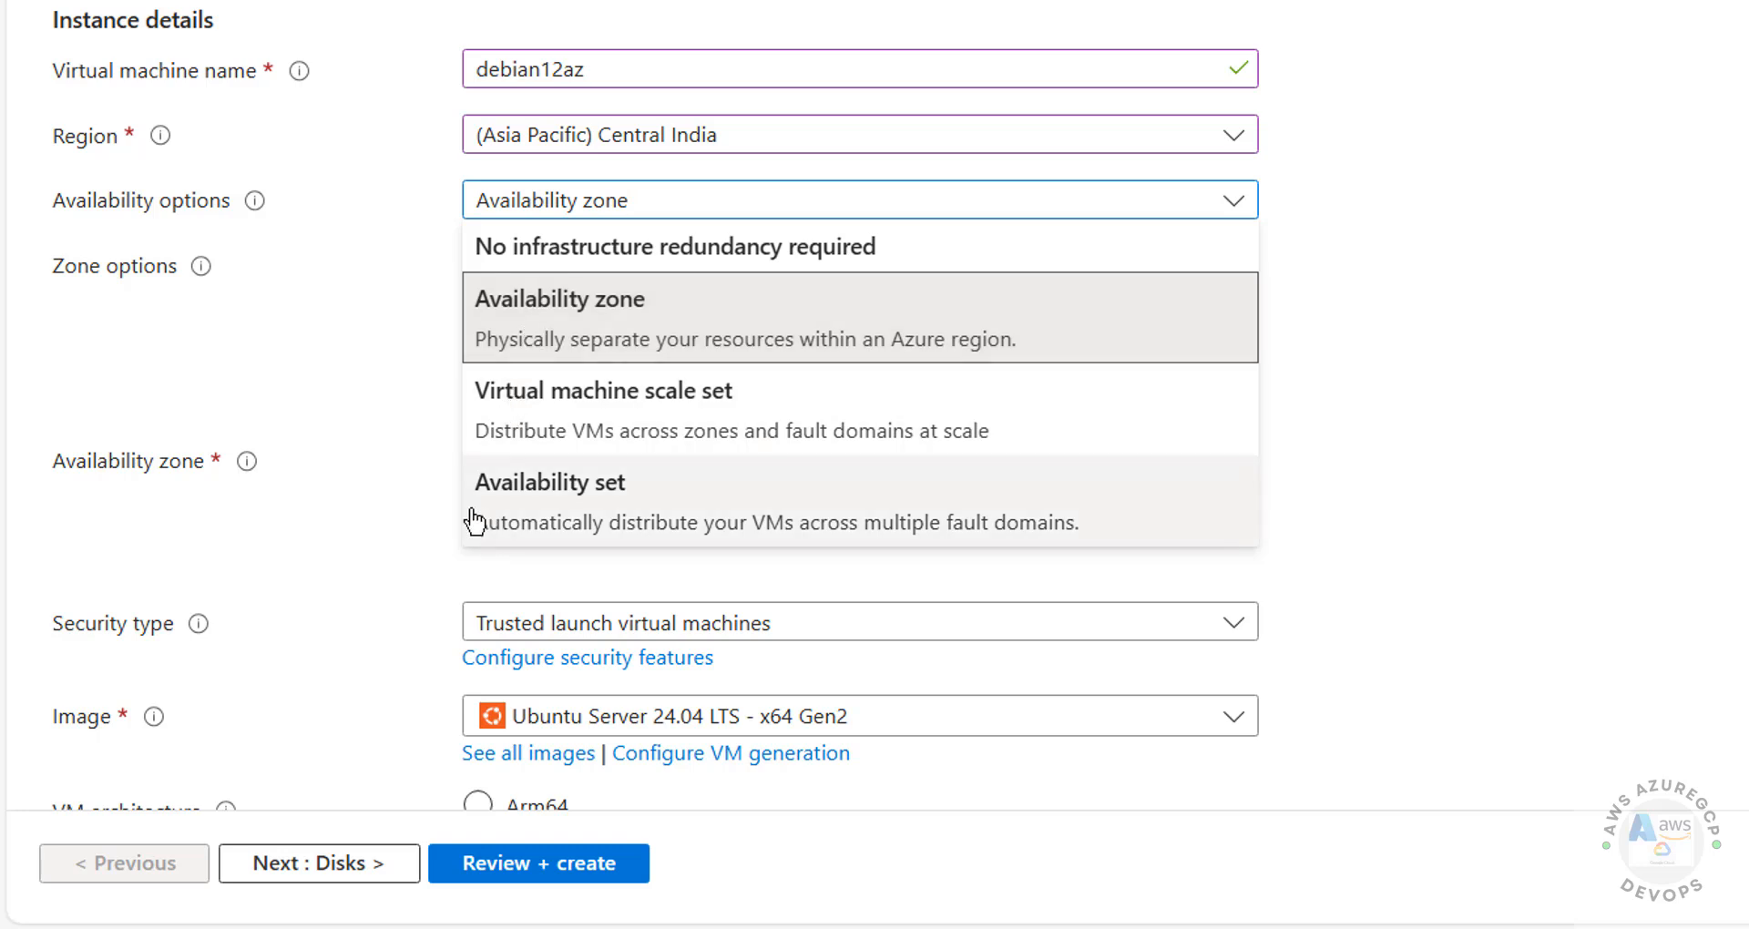
left_click(374, 470)
left_click(566, 473)
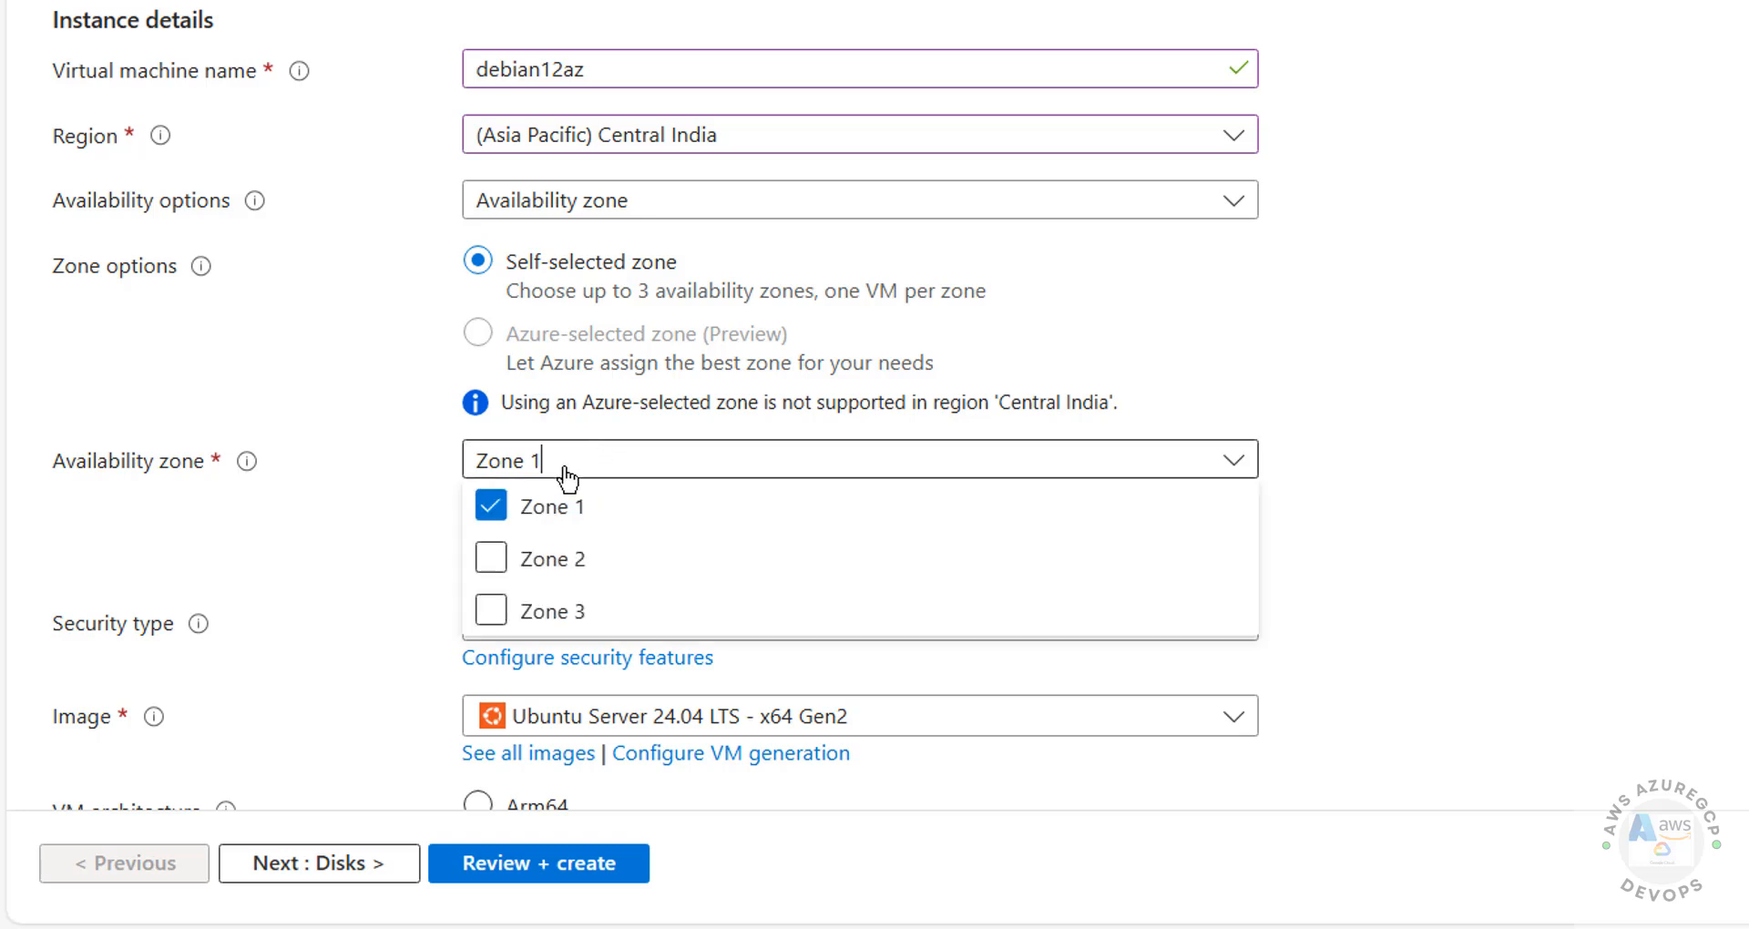
left_click(490, 517)
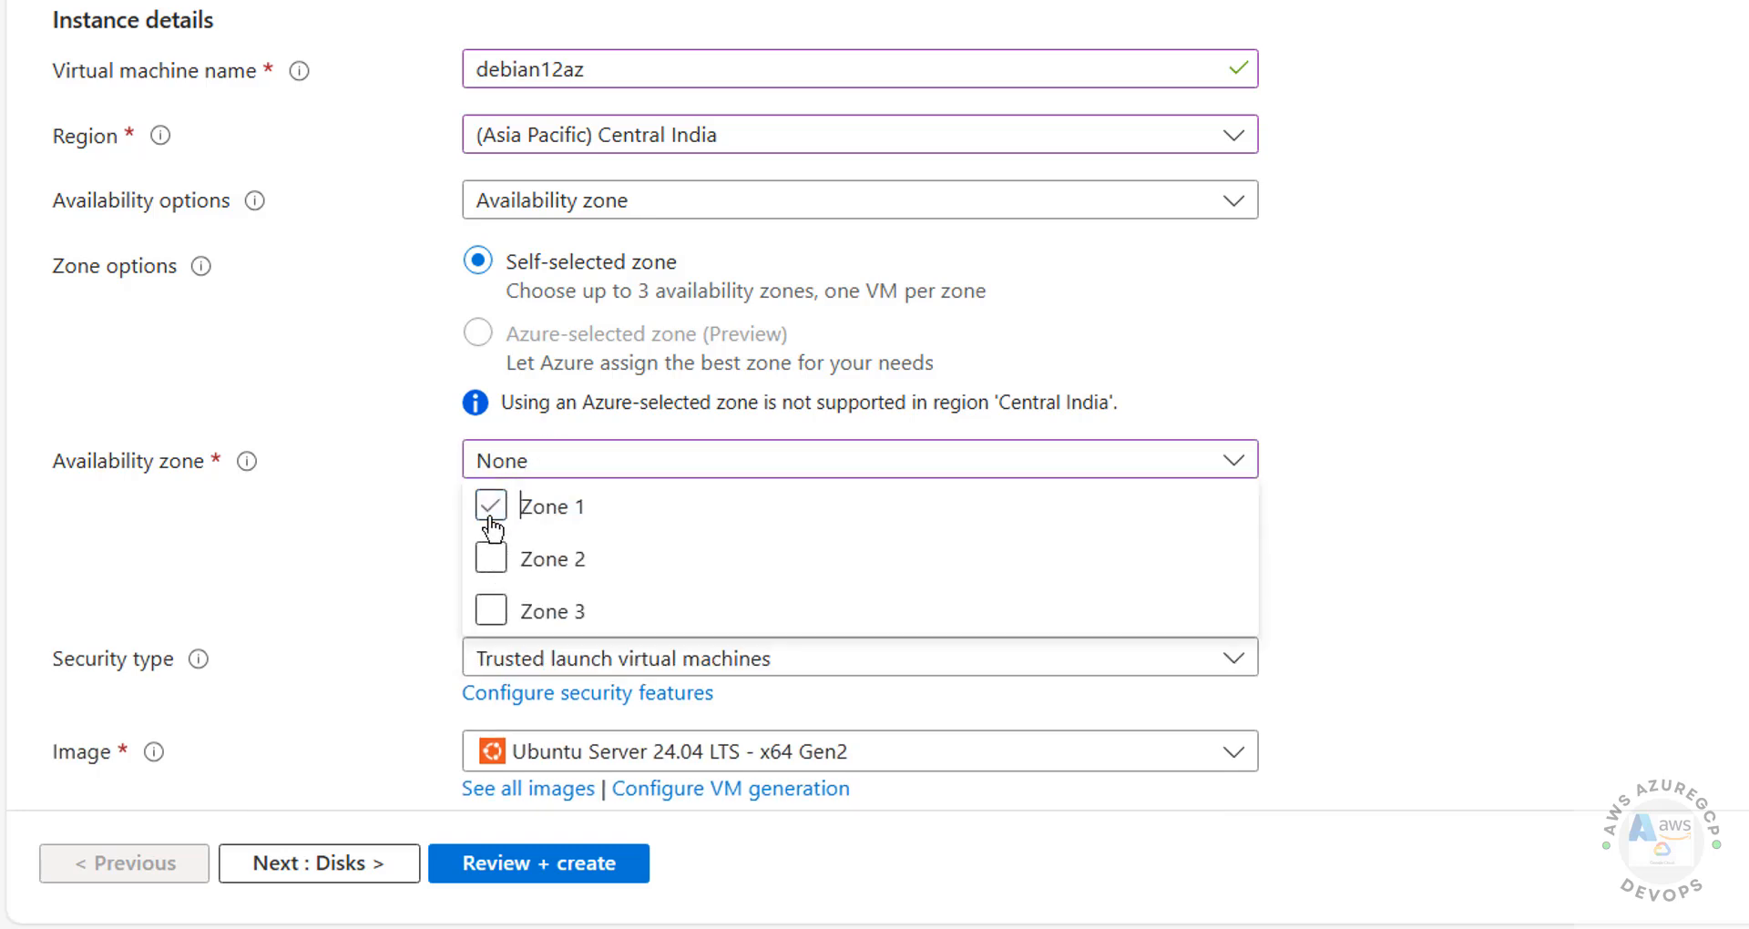
left_click(490, 516)
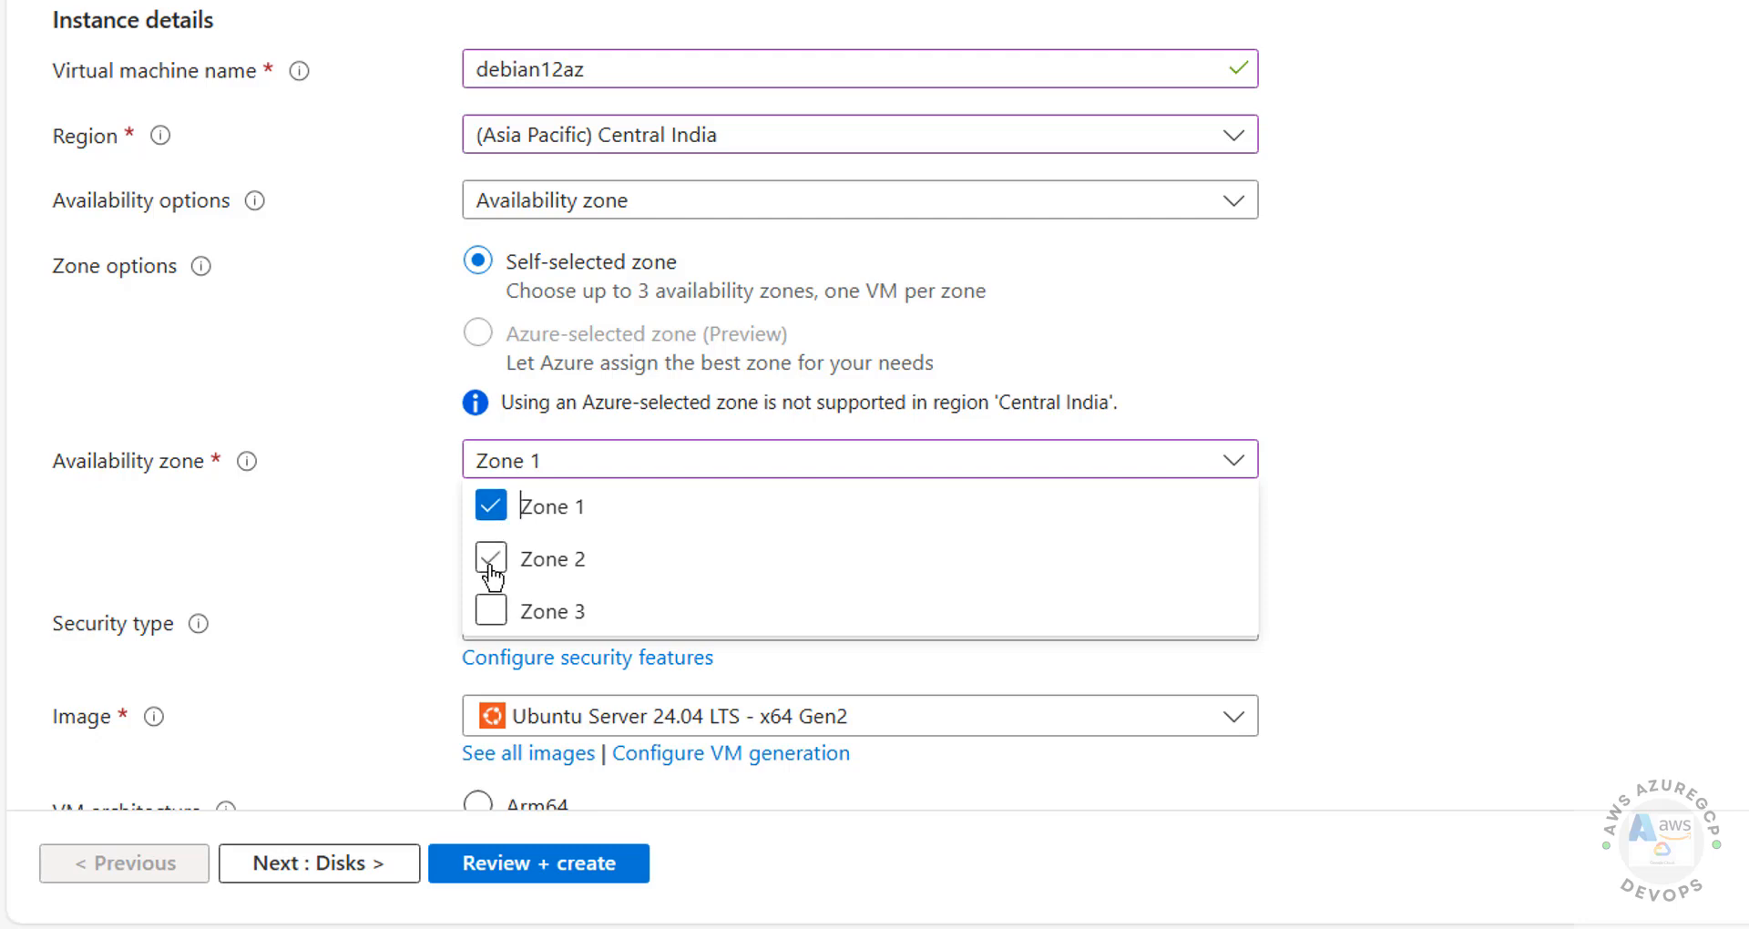
left_click(491, 559)
left_click(519, 707)
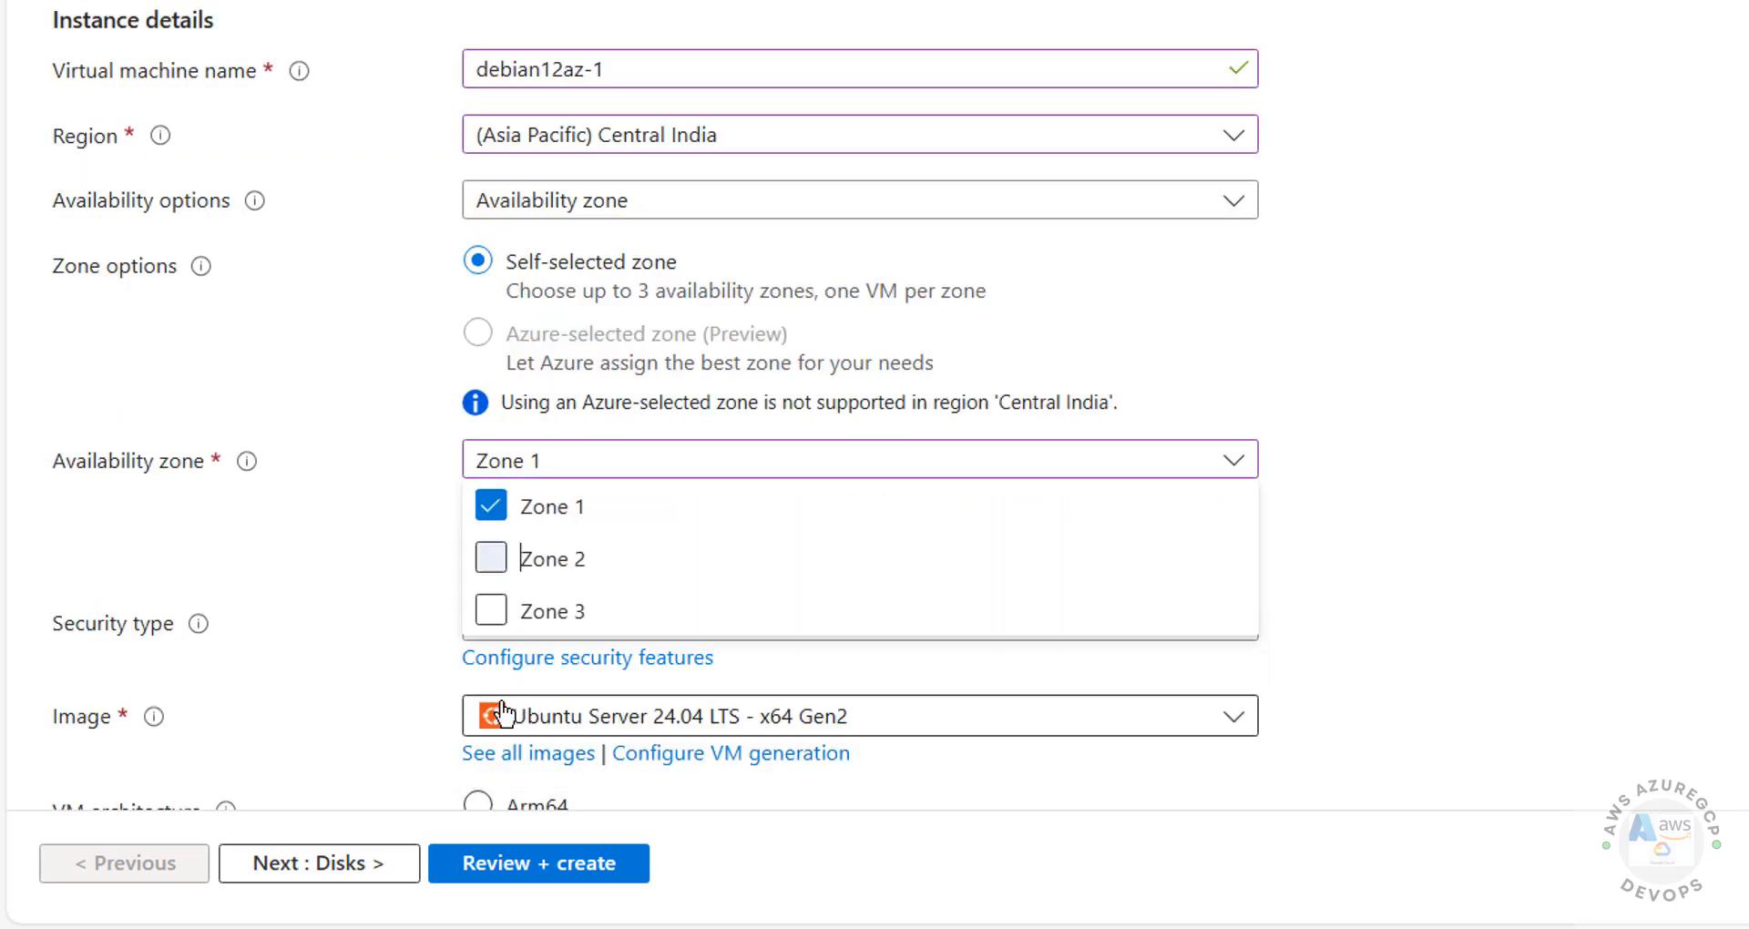
left_click(354, 564)
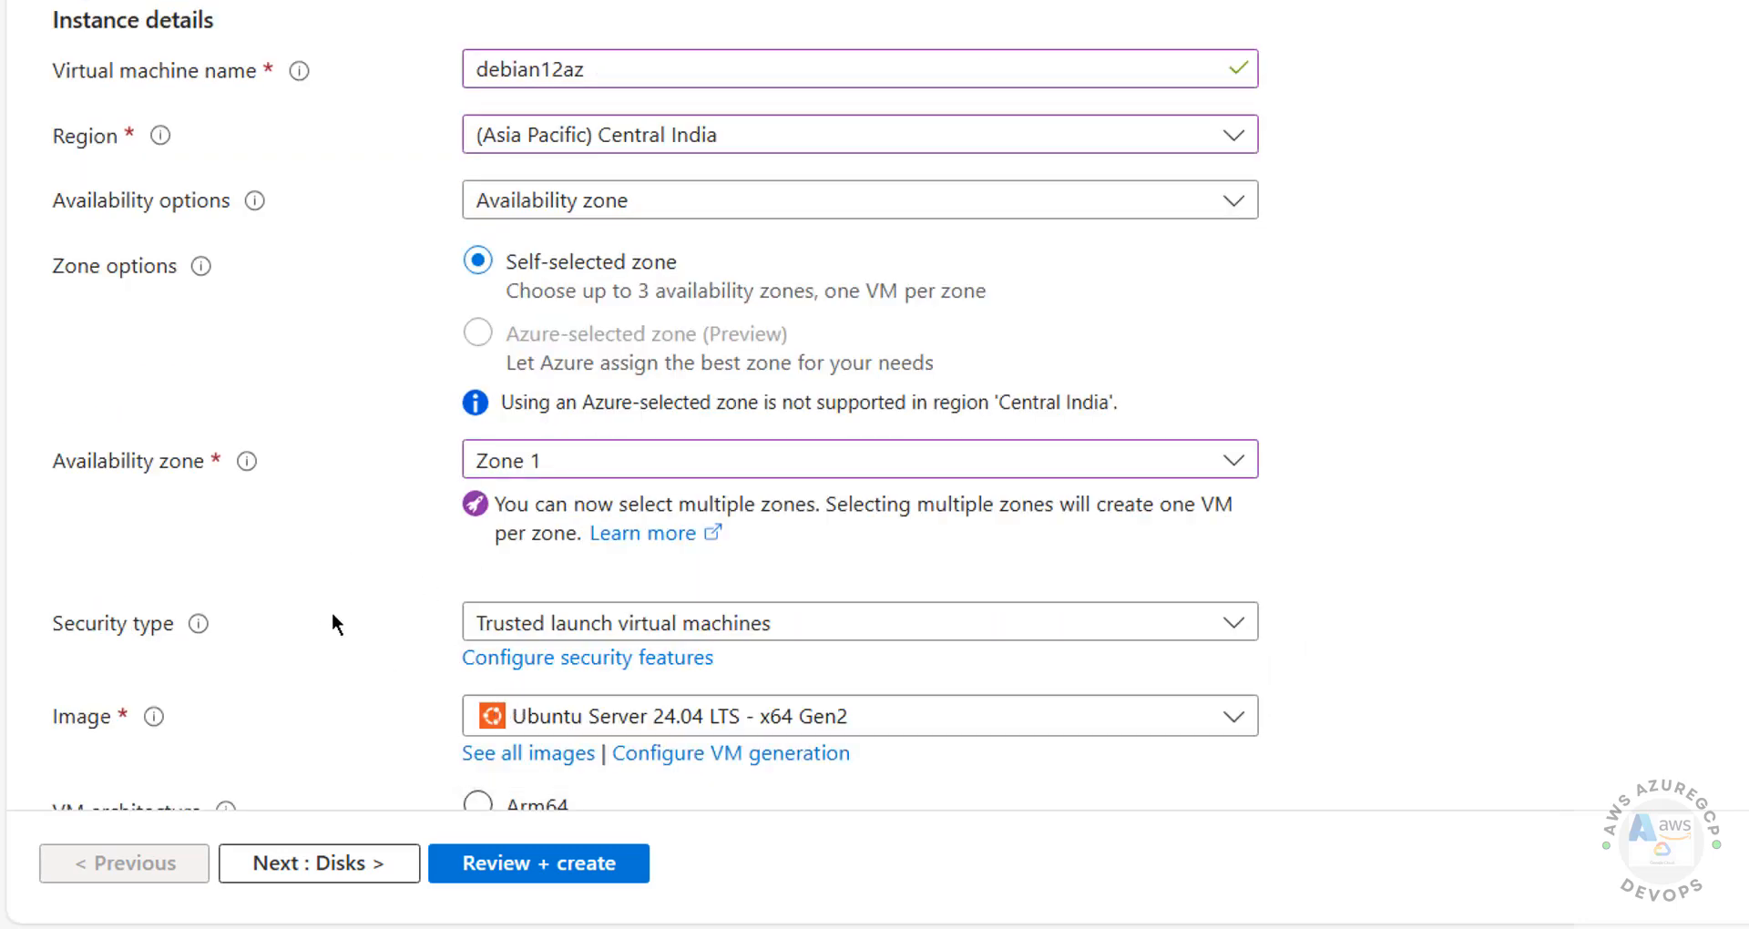
Step: Change the security type from Trusted launch to Standard
key("Down")
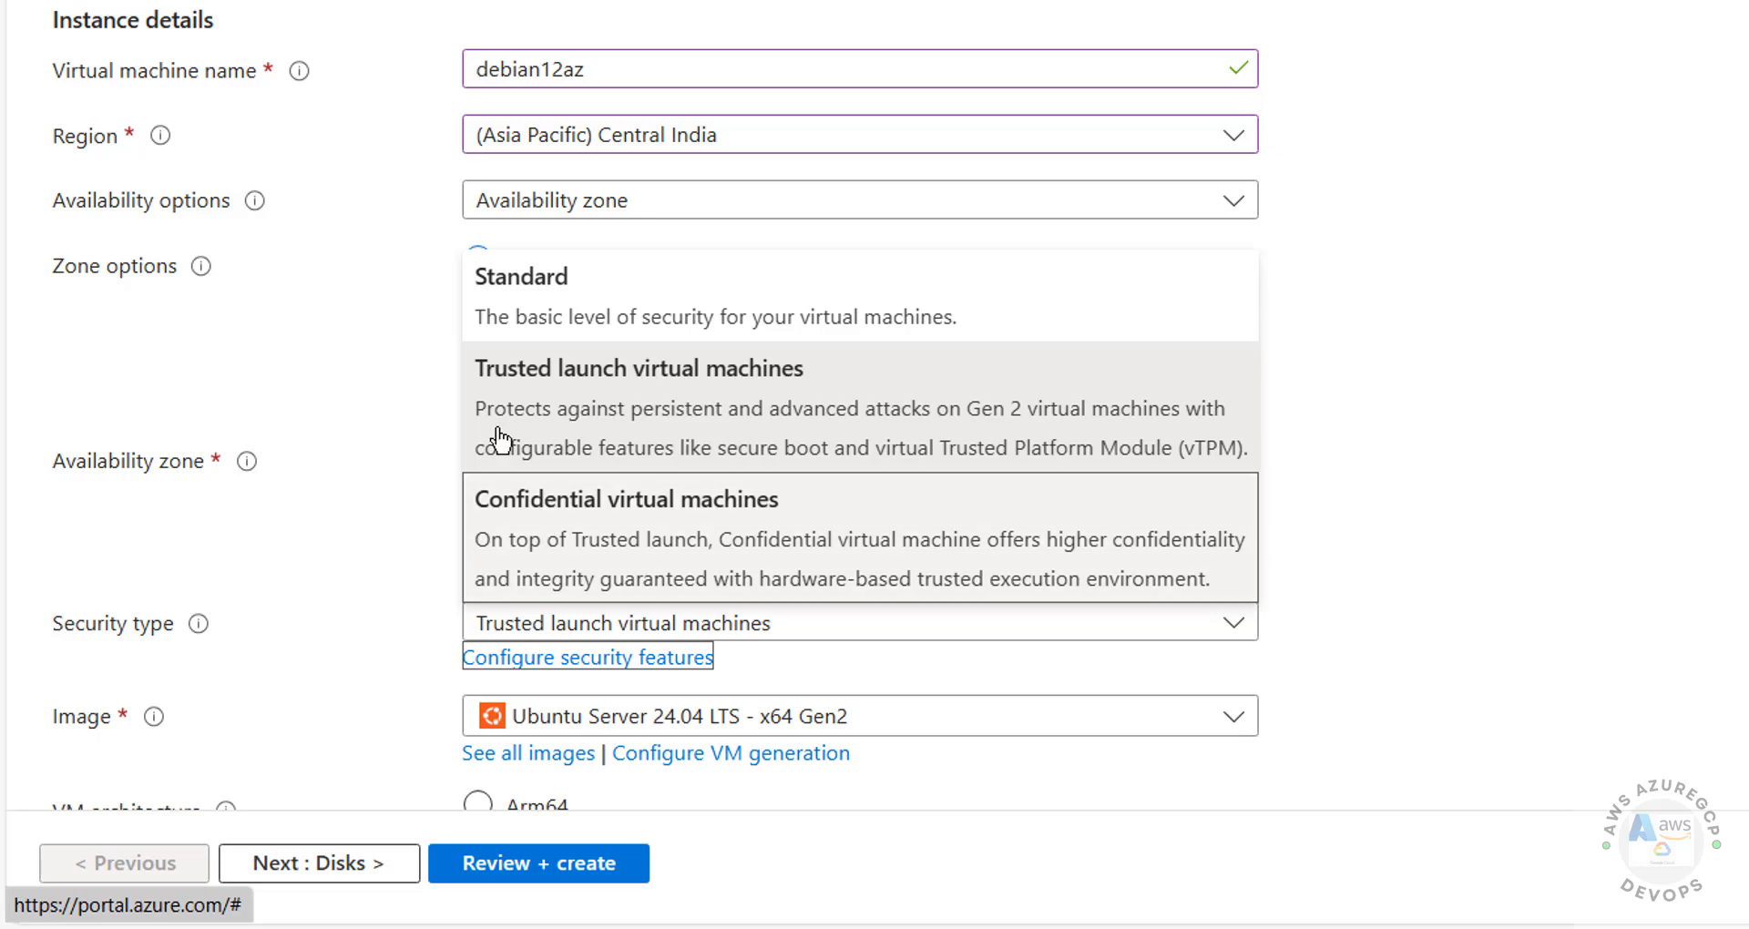
left_click(637, 284)
key("Down")
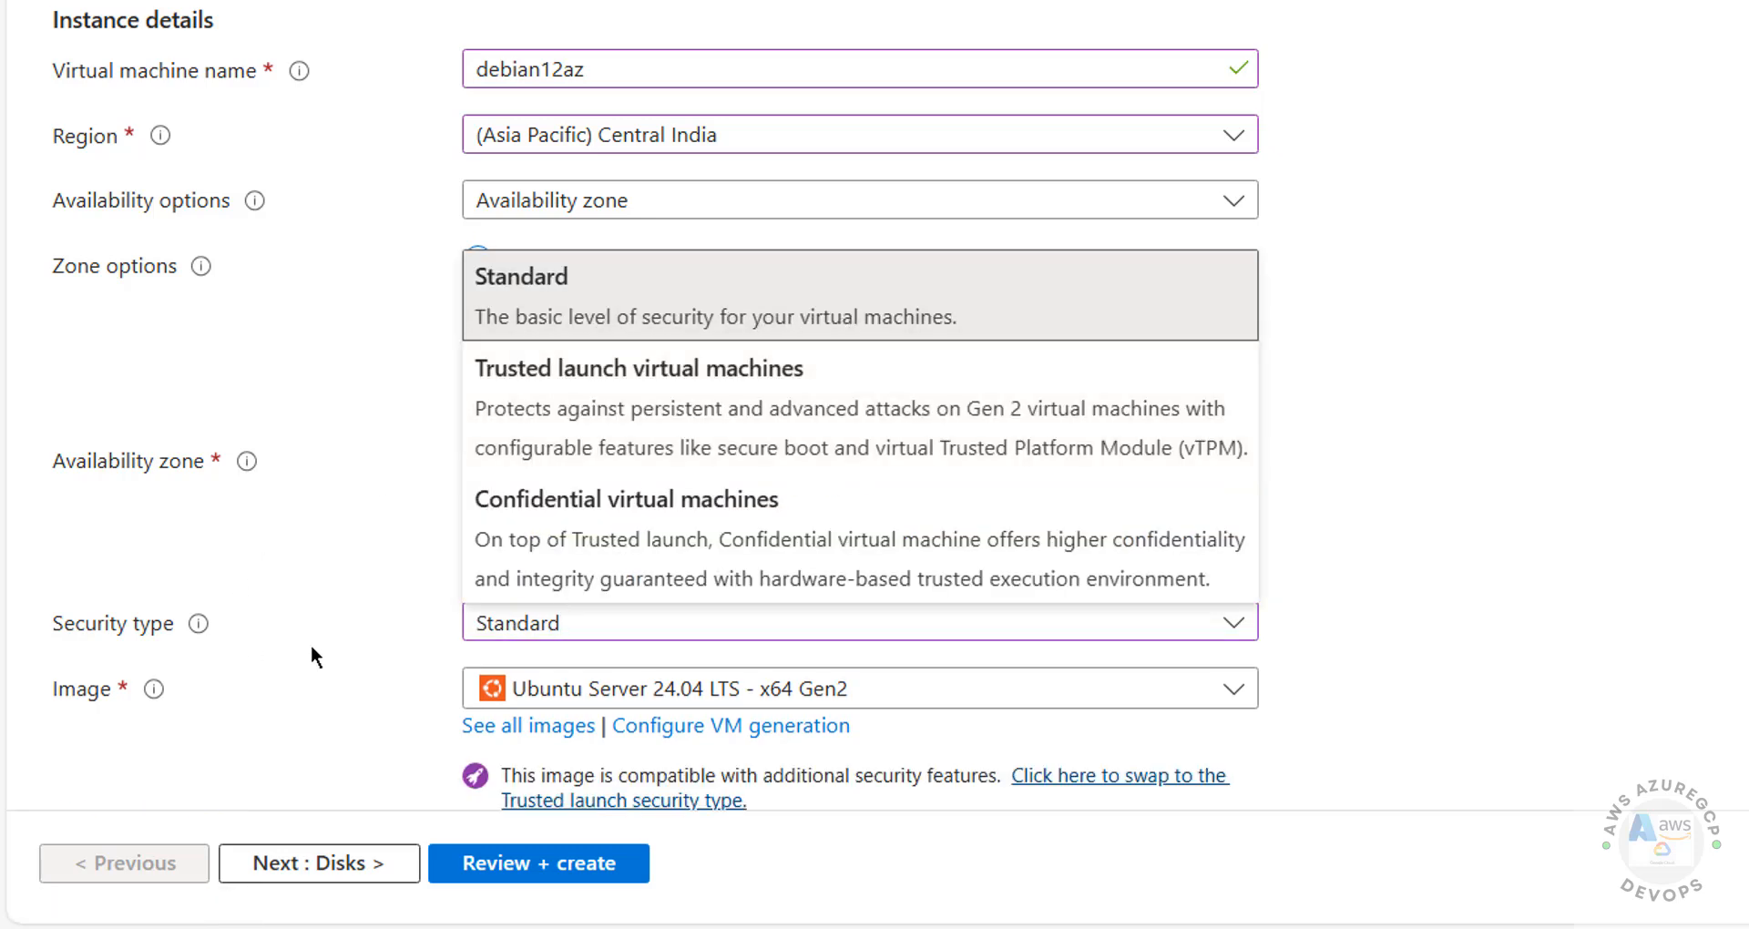
key("Escape")
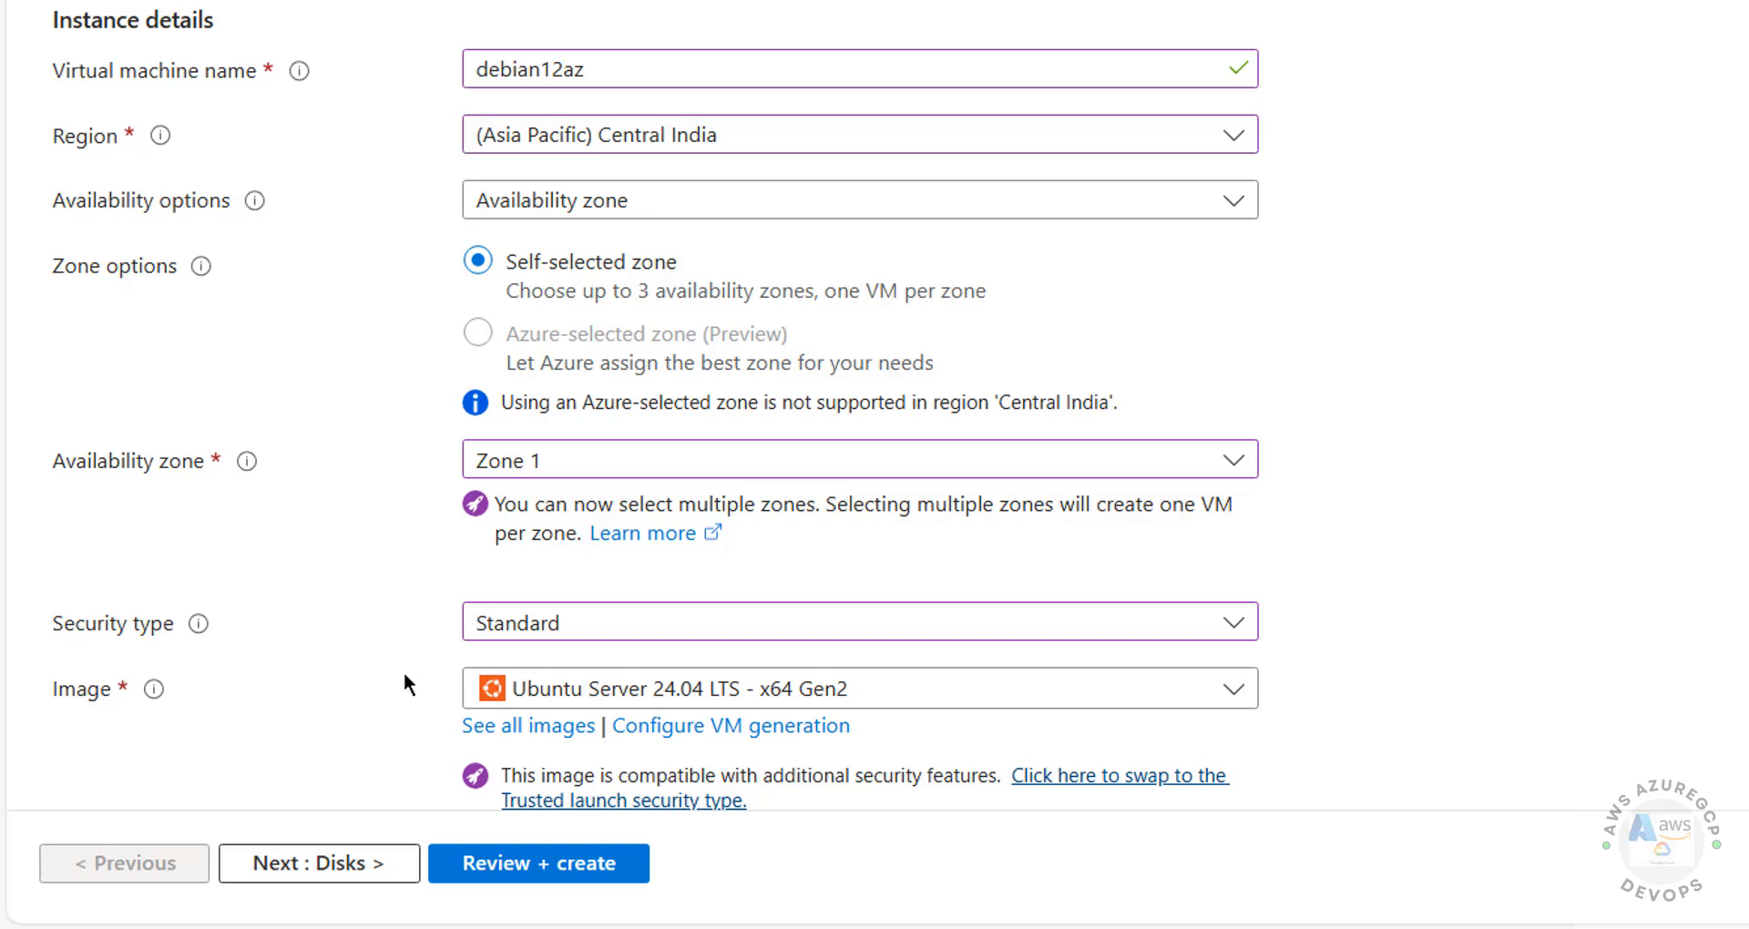
key("Tab")
key("Down")
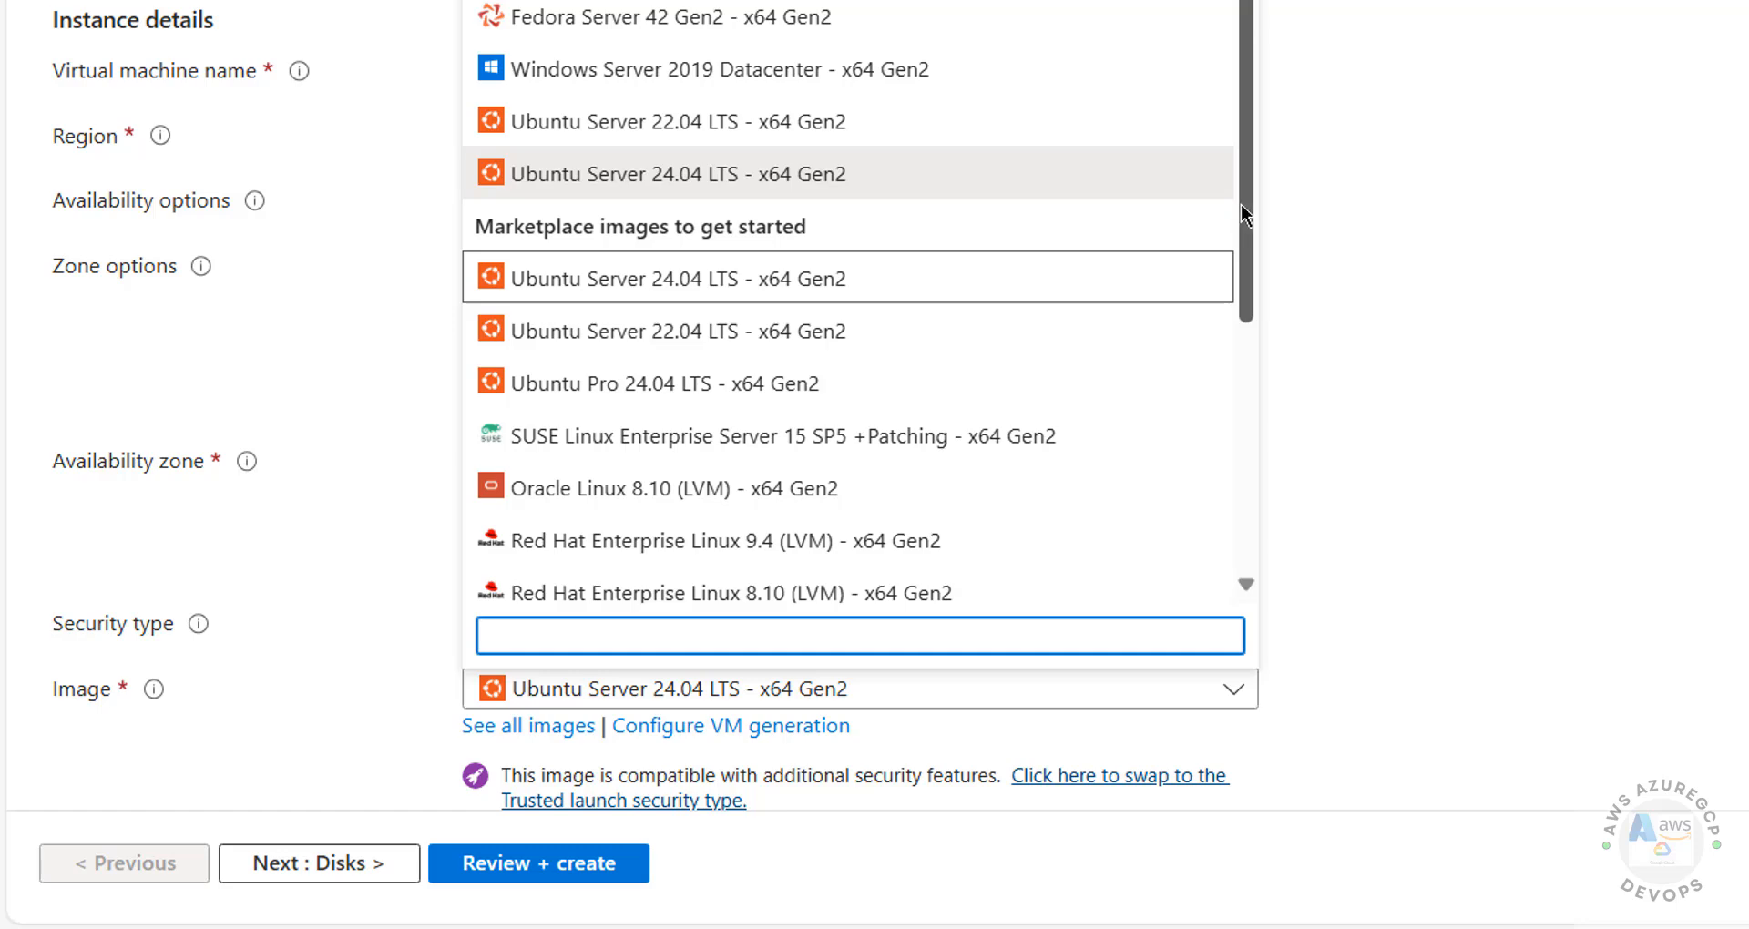
Step: Pick Debian 12 "Bookworm" - x64 Gen2 from the full Marketplace image list
left_click_drag(1244, 210, 1339, 60)
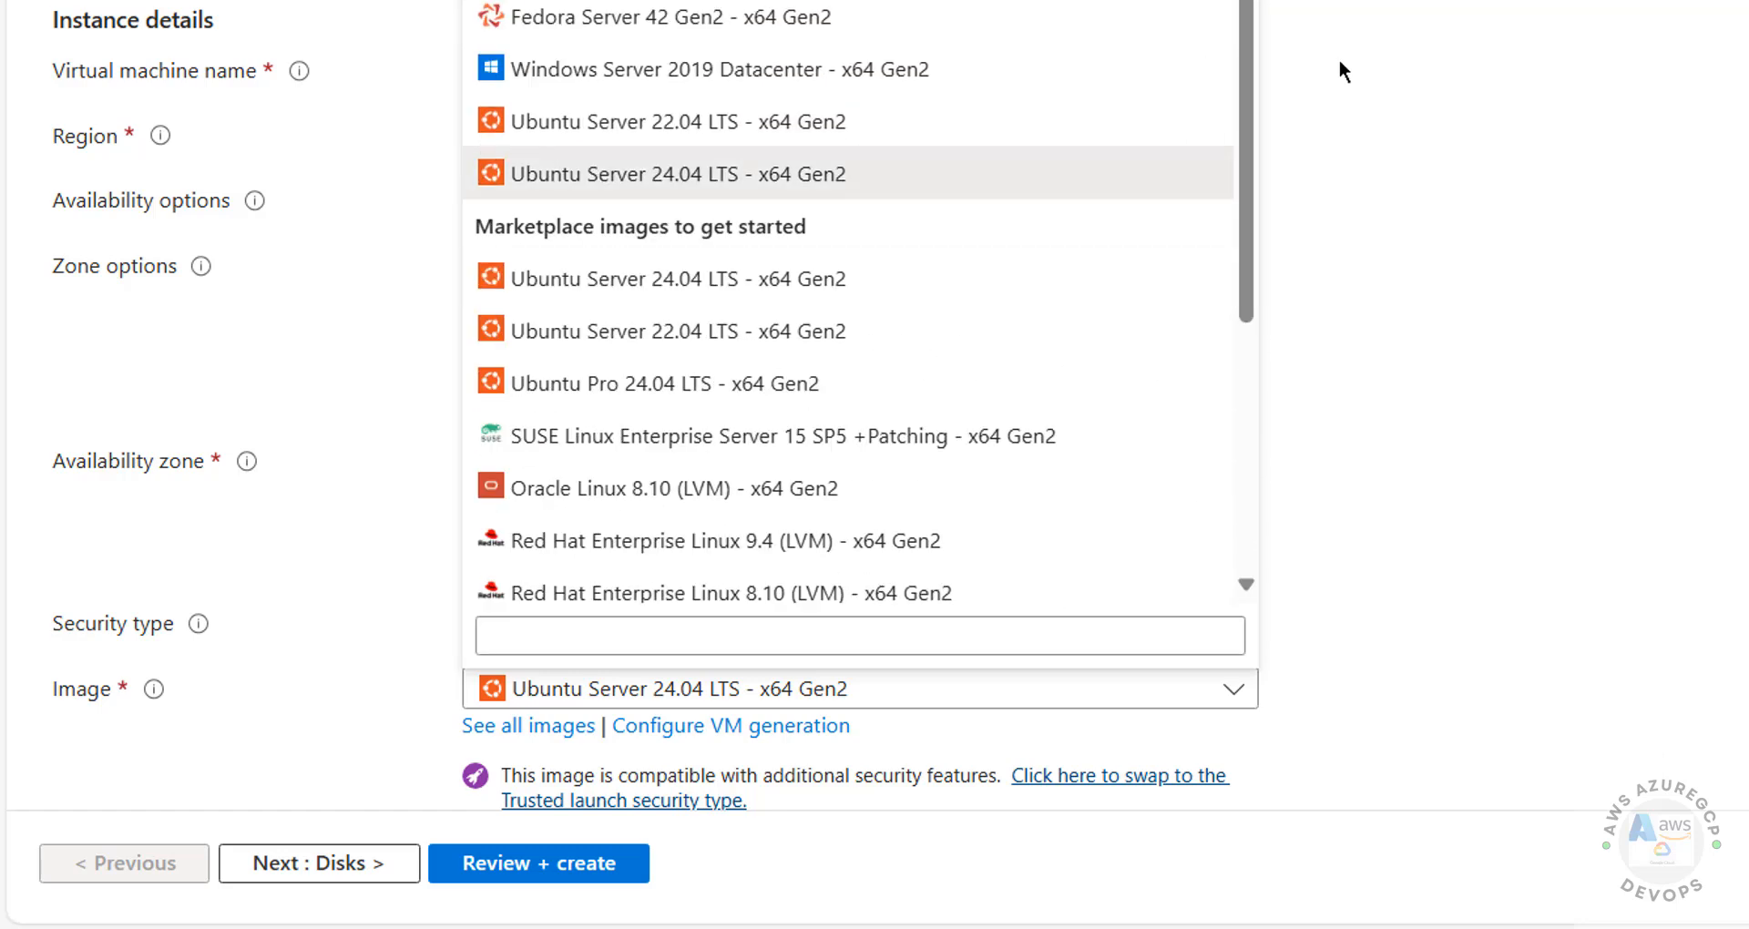
left_click(570, 726)
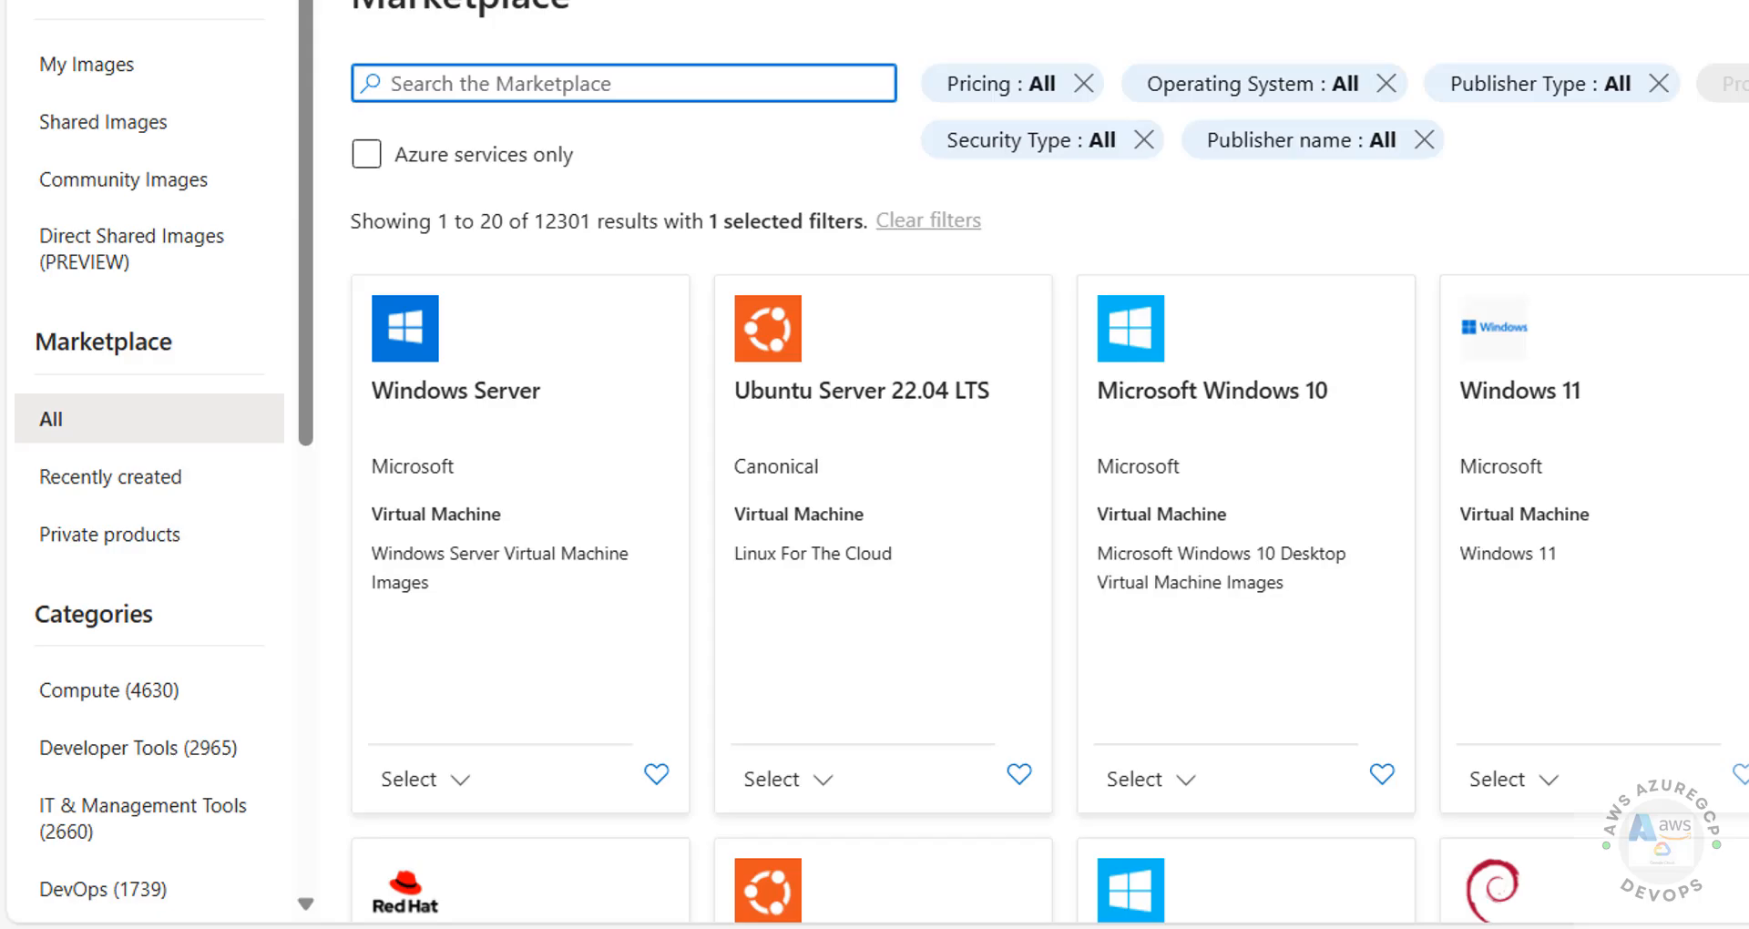
scroll(1047, 455, "down", 8)
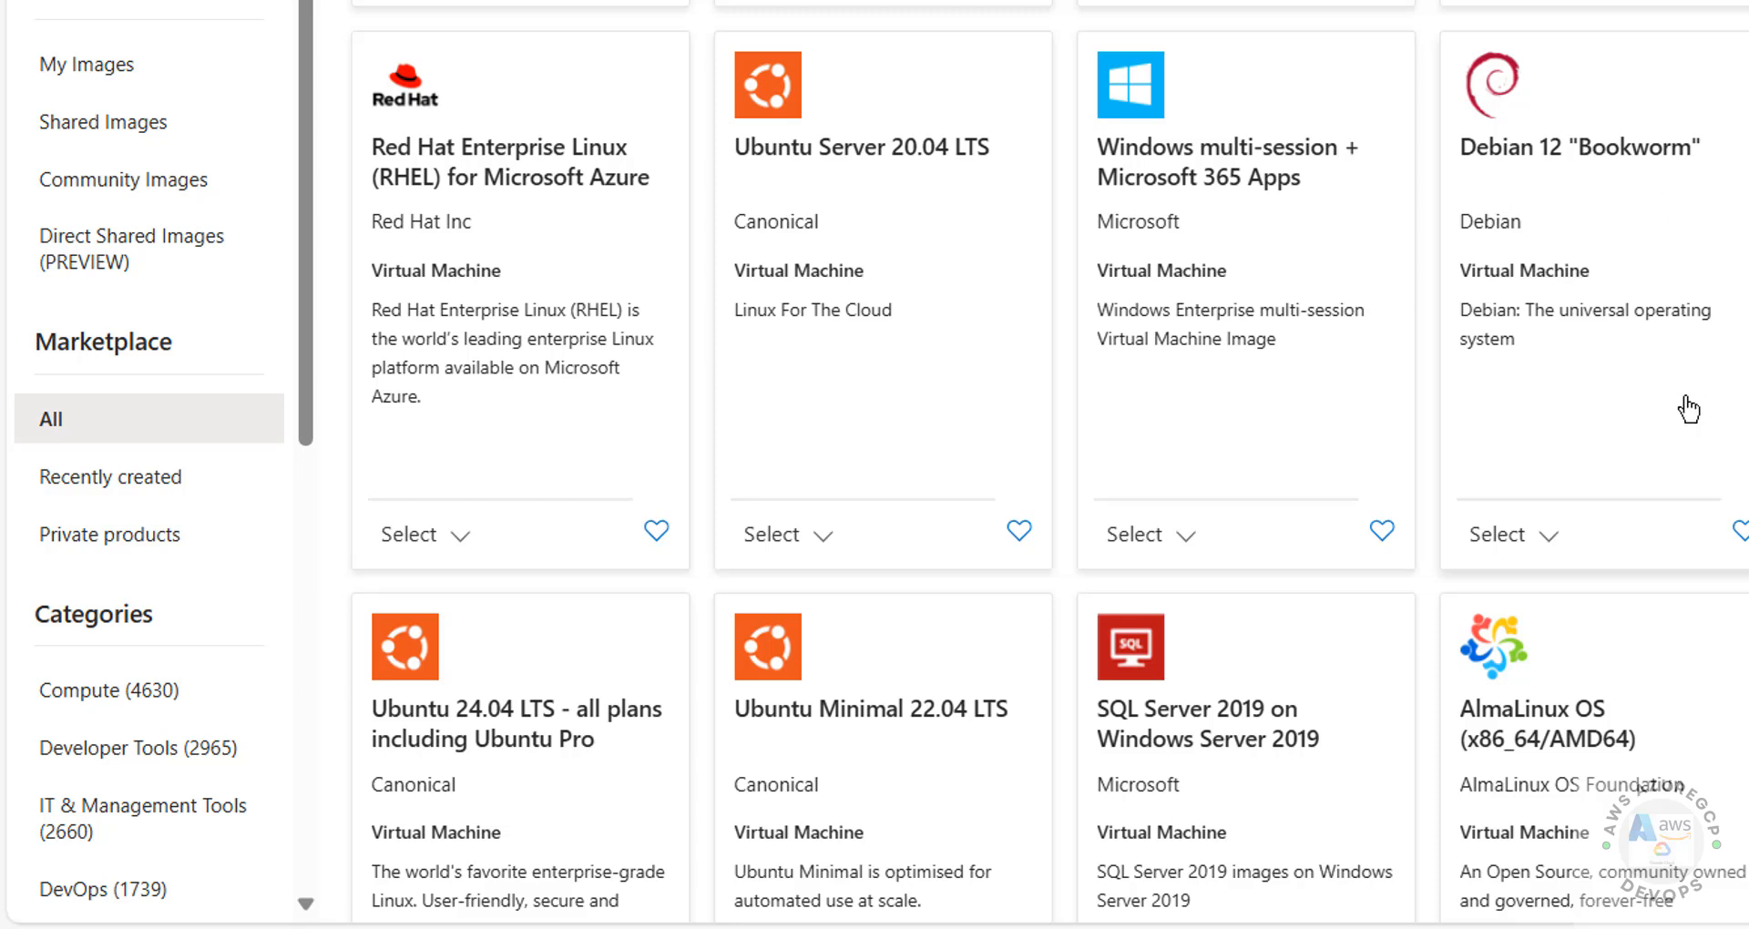
left_click(1548, 541)
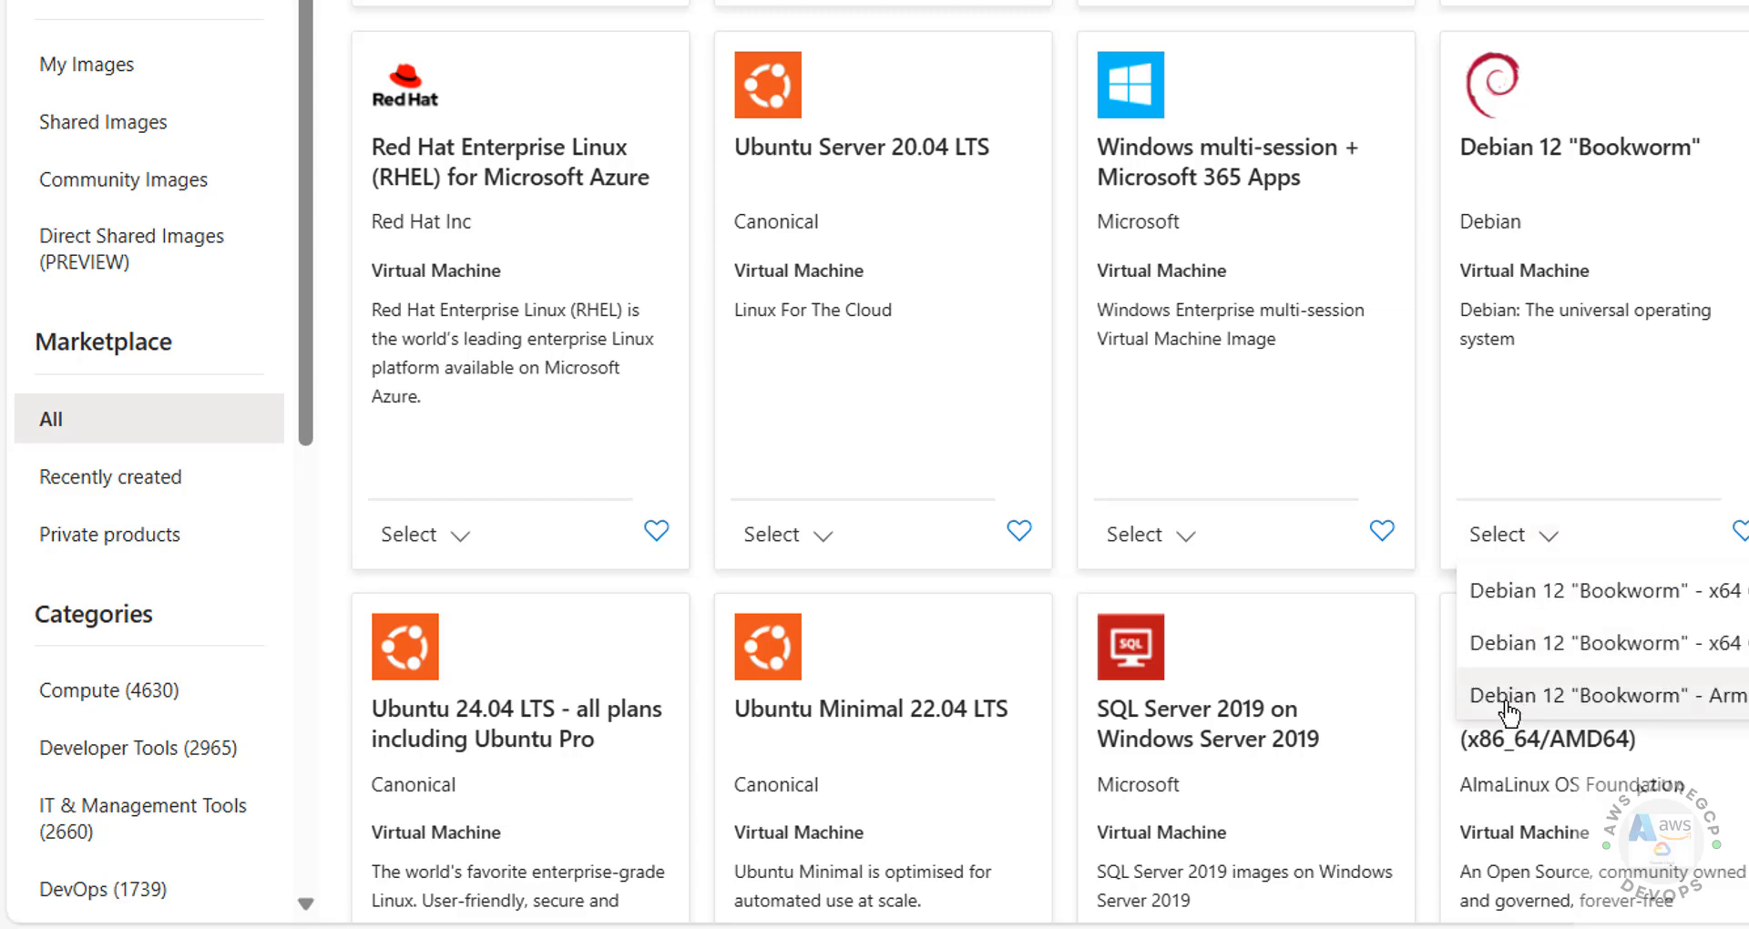
left_click(1647, 596)
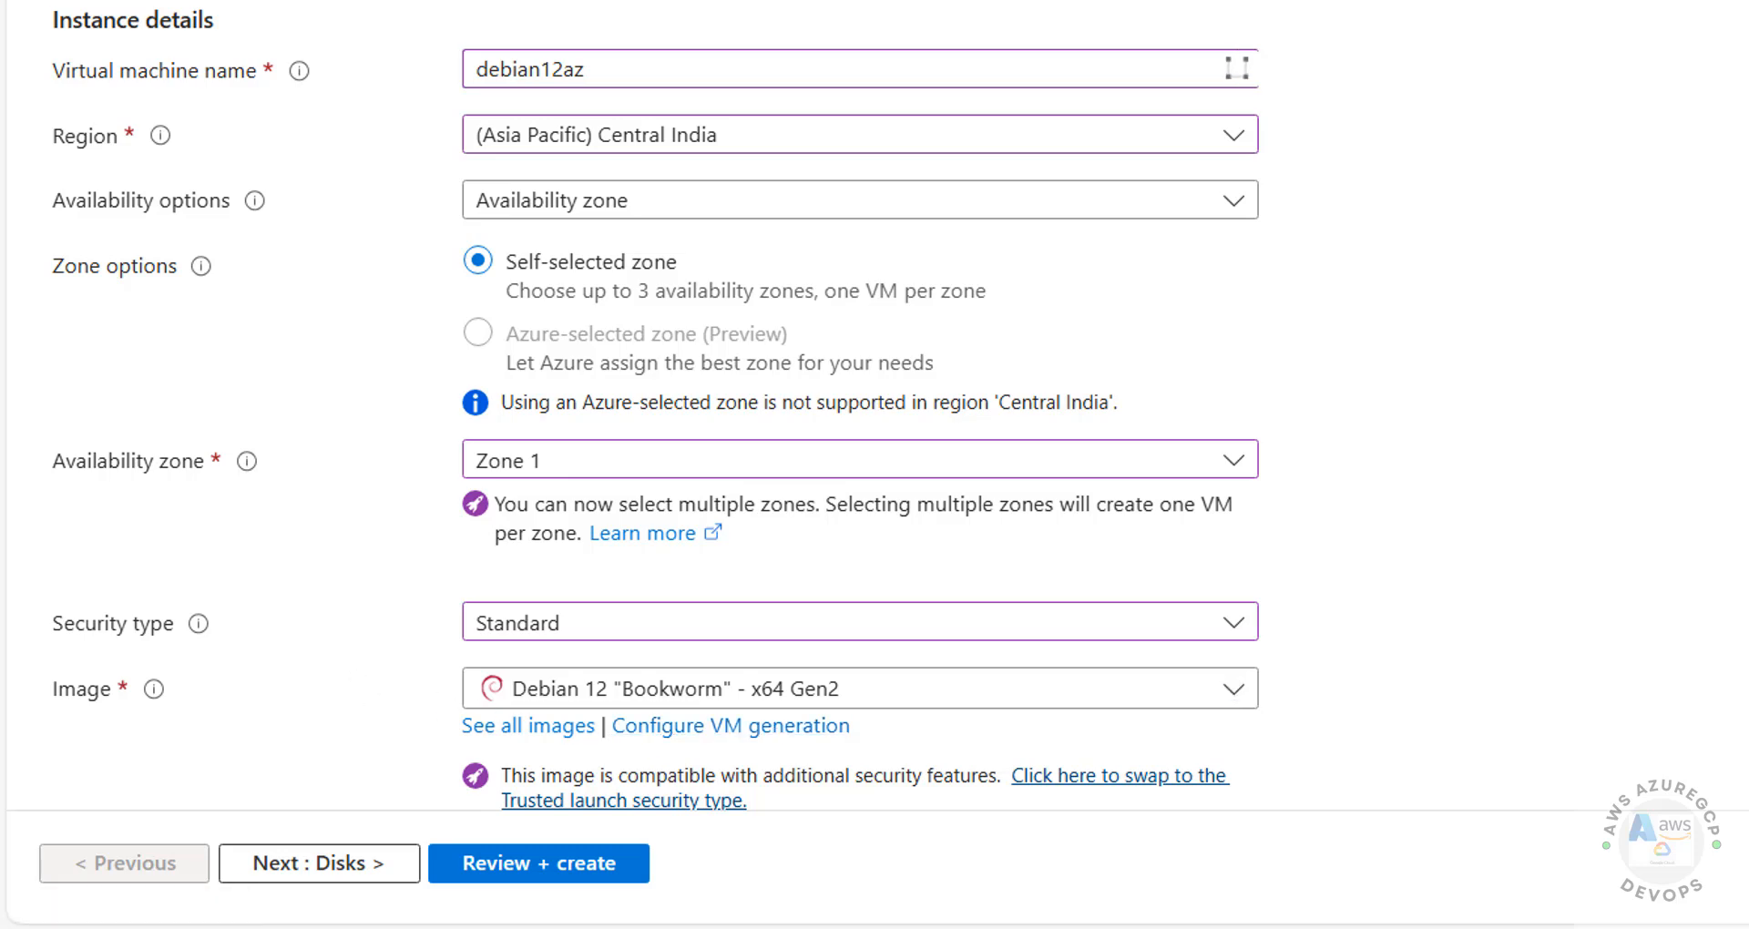
scroll(1236, 68, "down", 7)
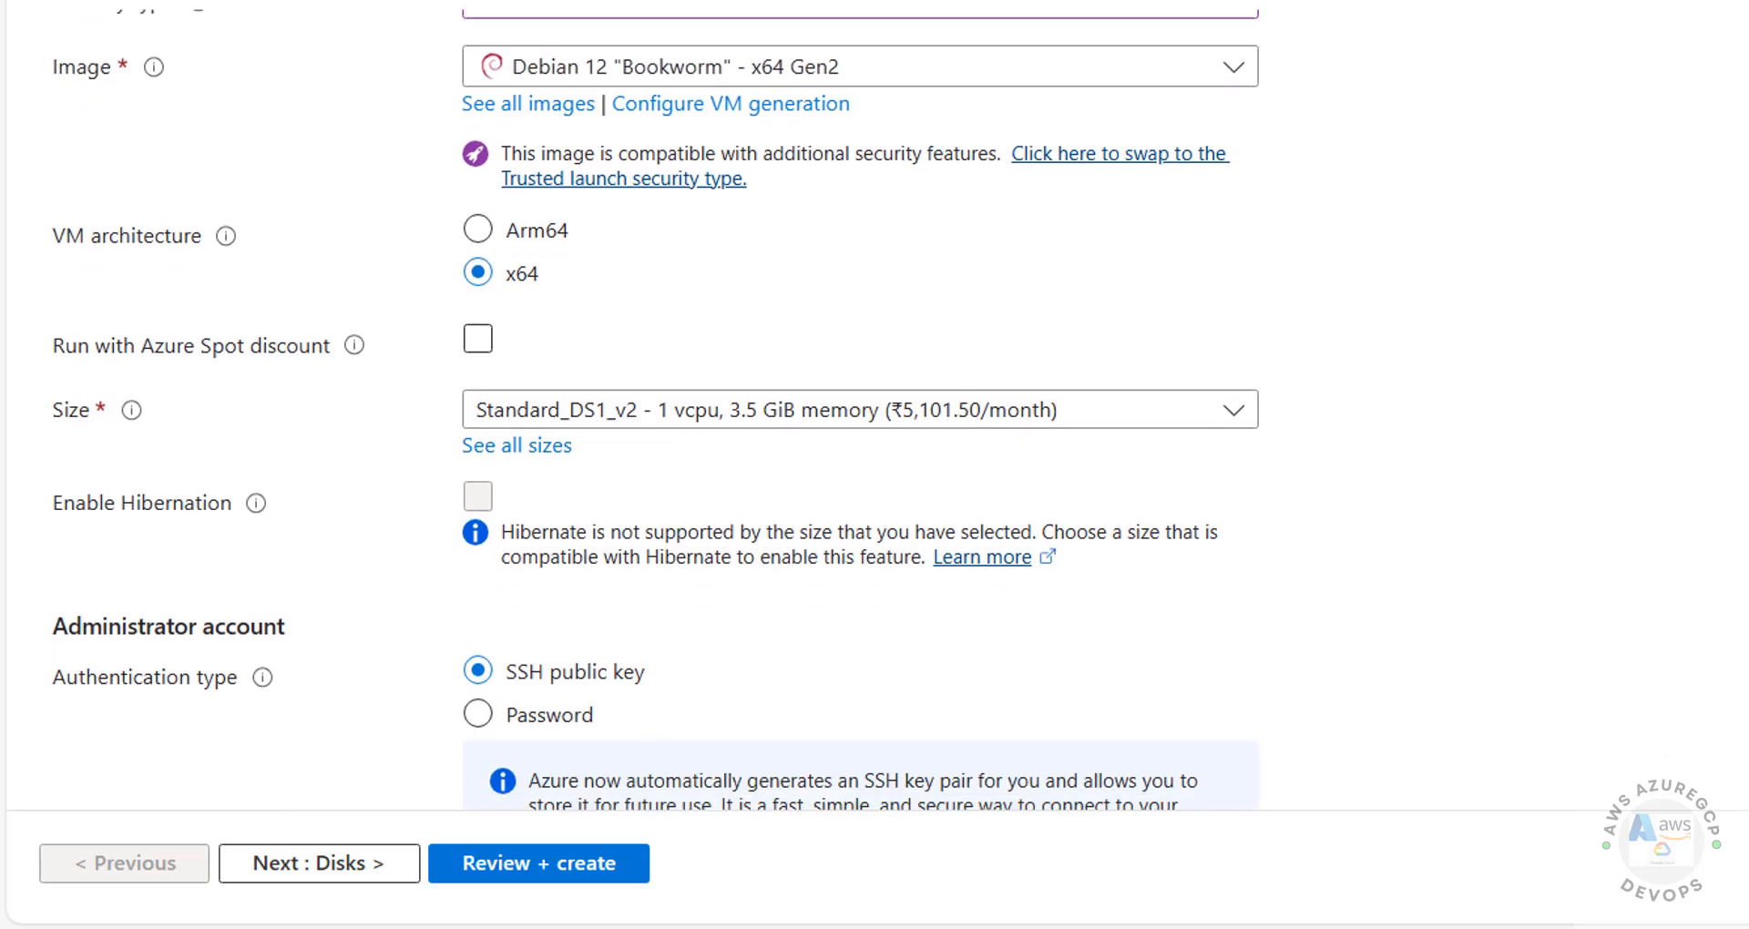
scroll(860, 410, "down", 1)
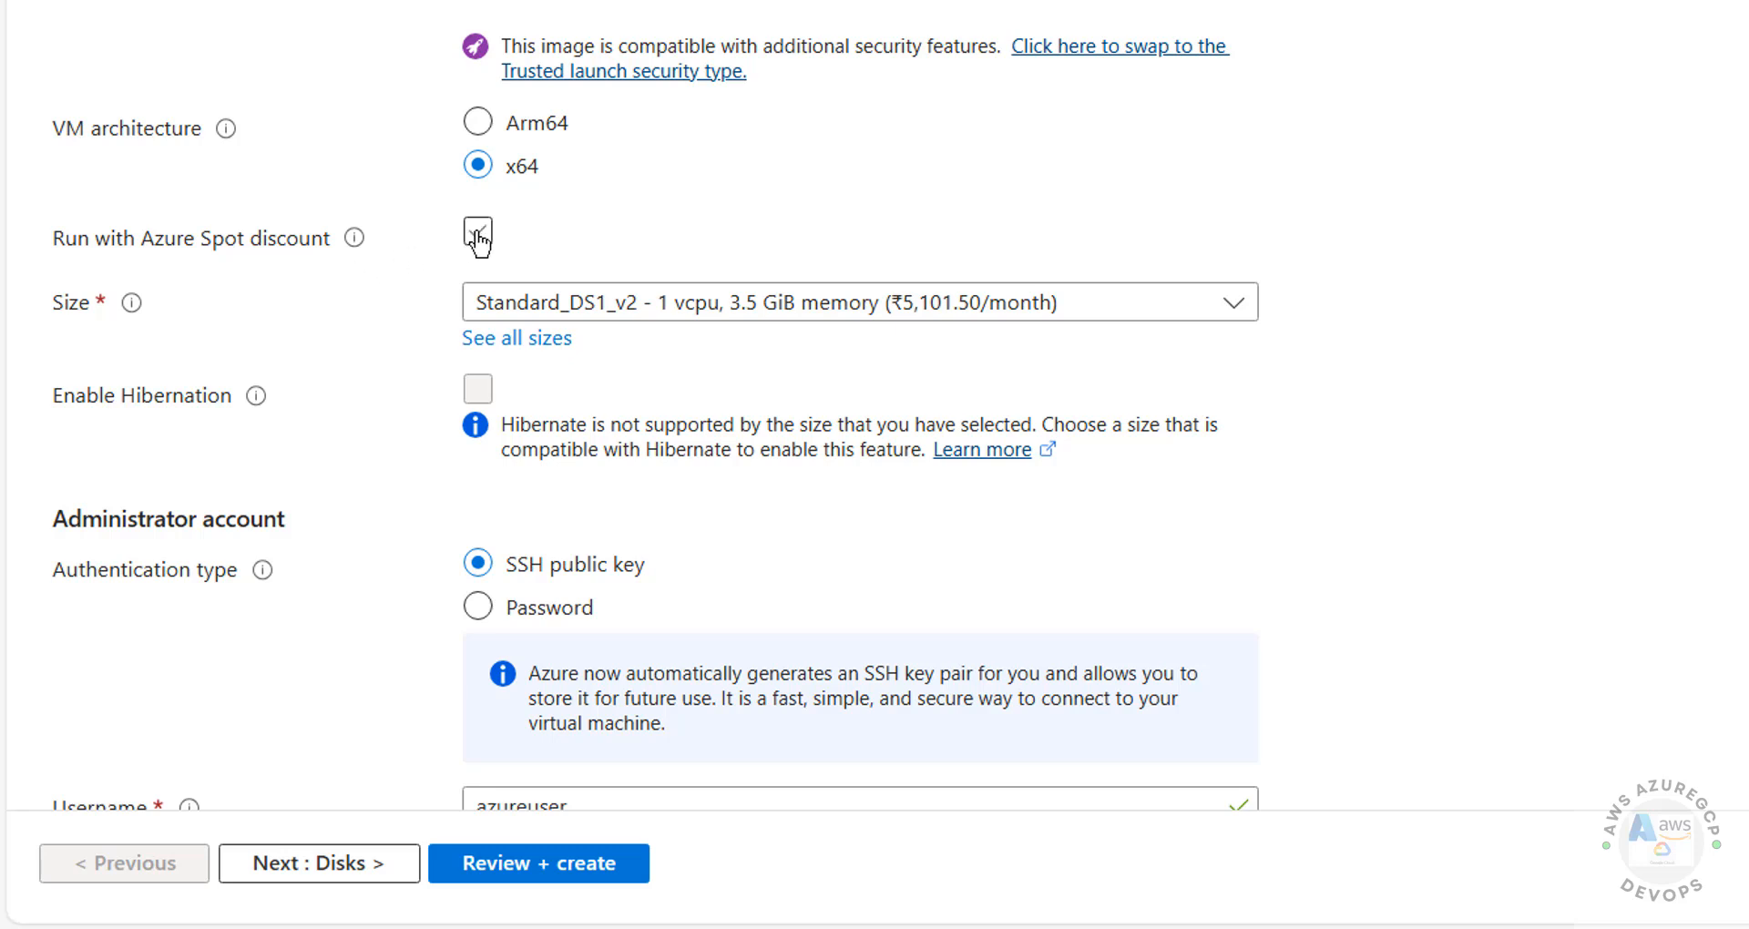
left_click(560, 301)
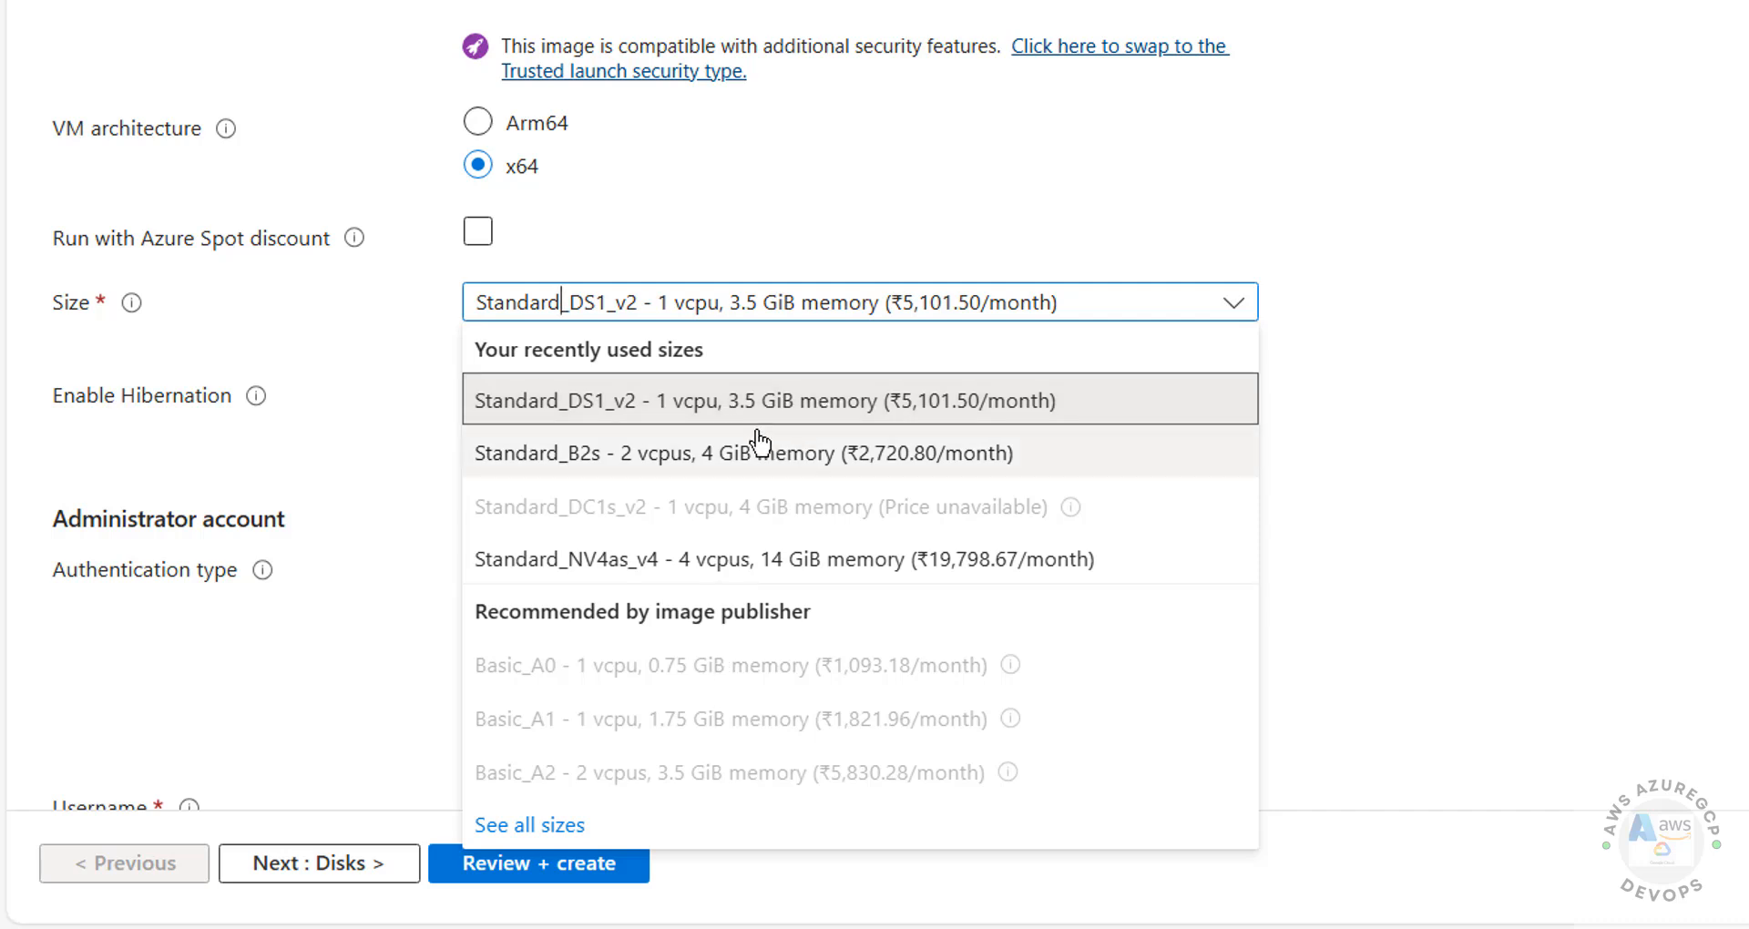
left_click(269, 434)
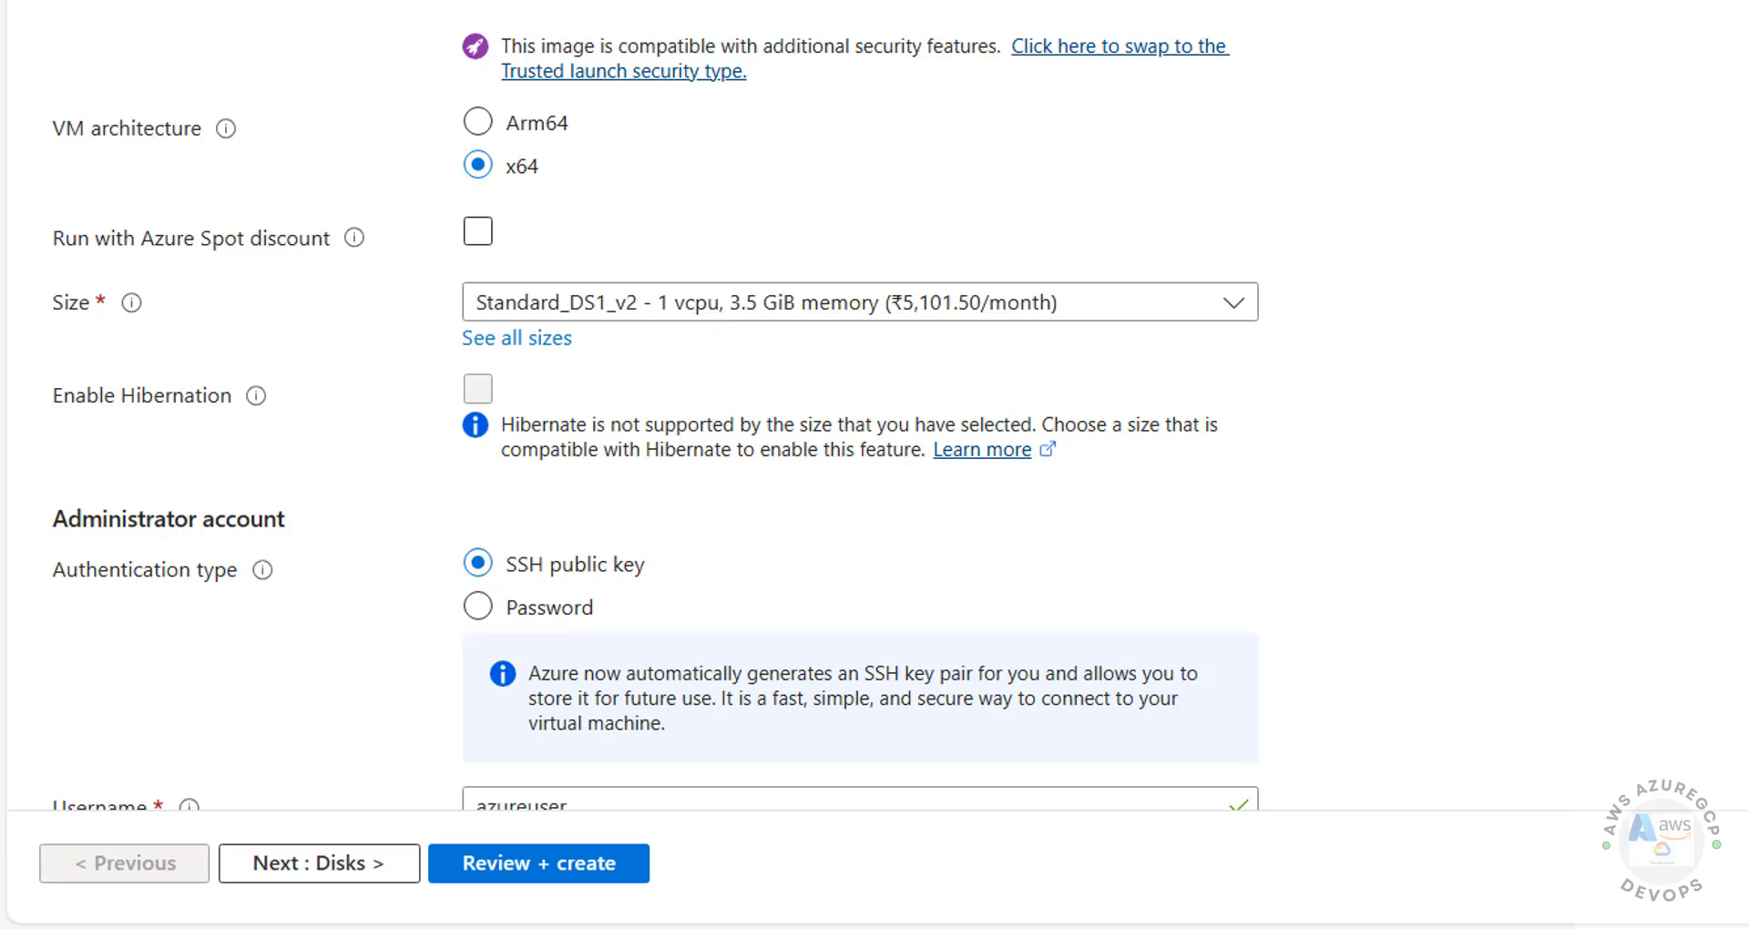
scroll(501, 425, "down", 5)
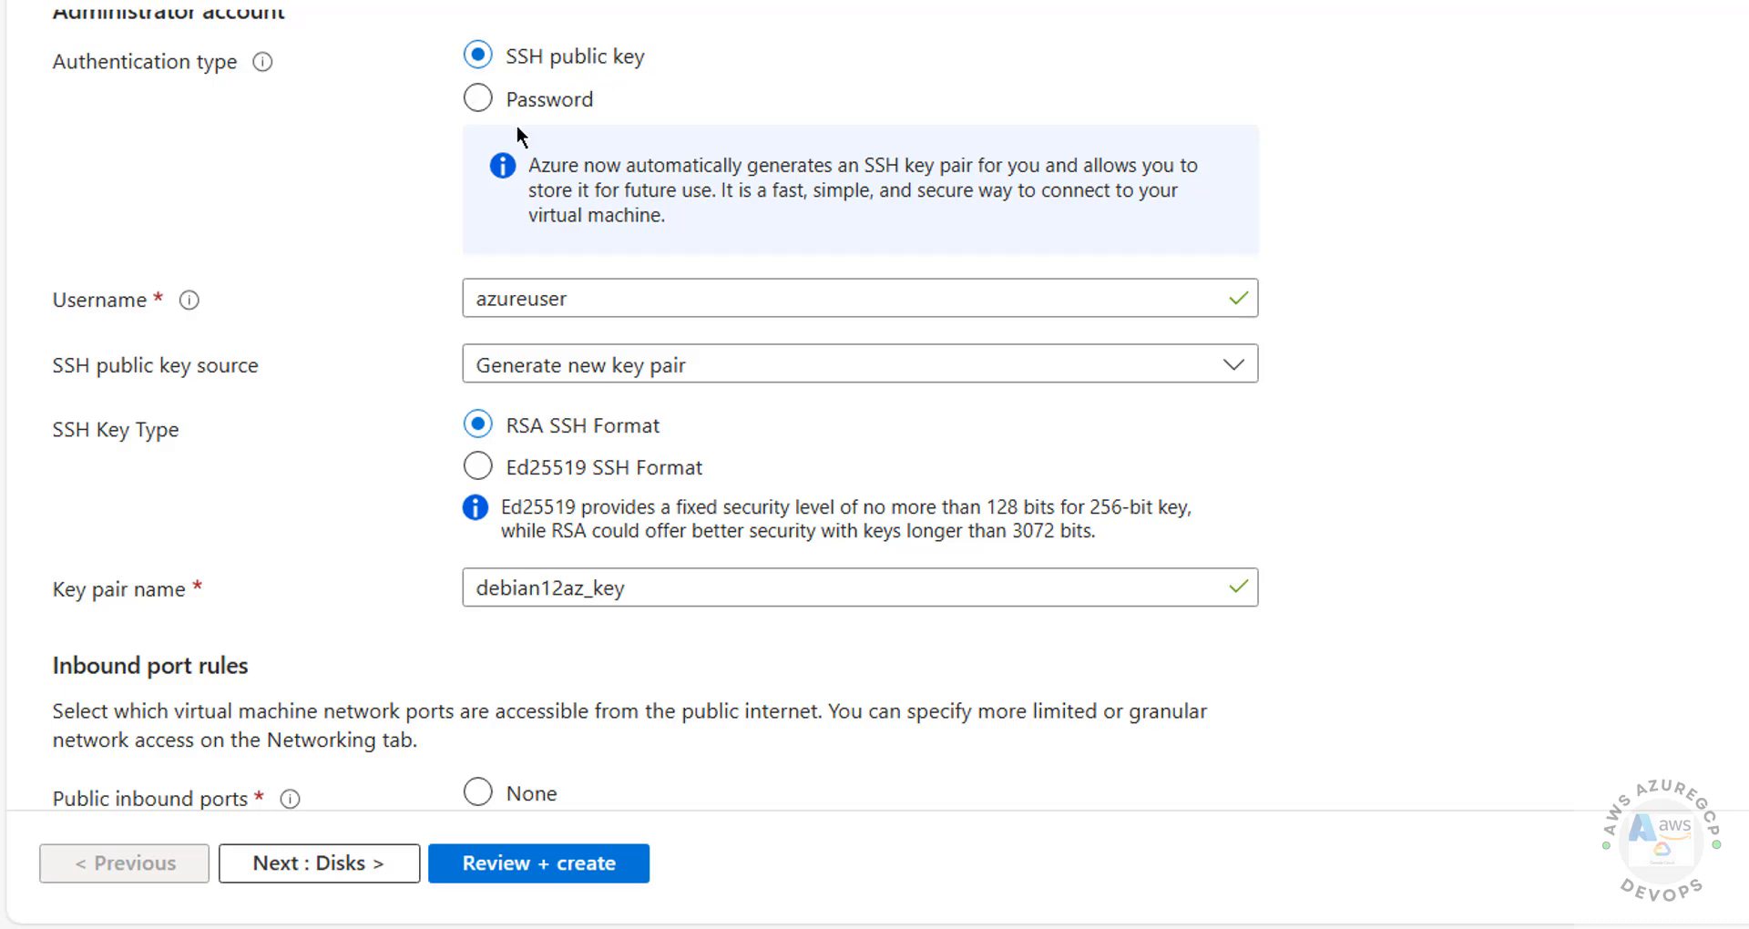
Step: Switch to password authentication and enter the administrator username and a confirmed password
left_click(564, 100)
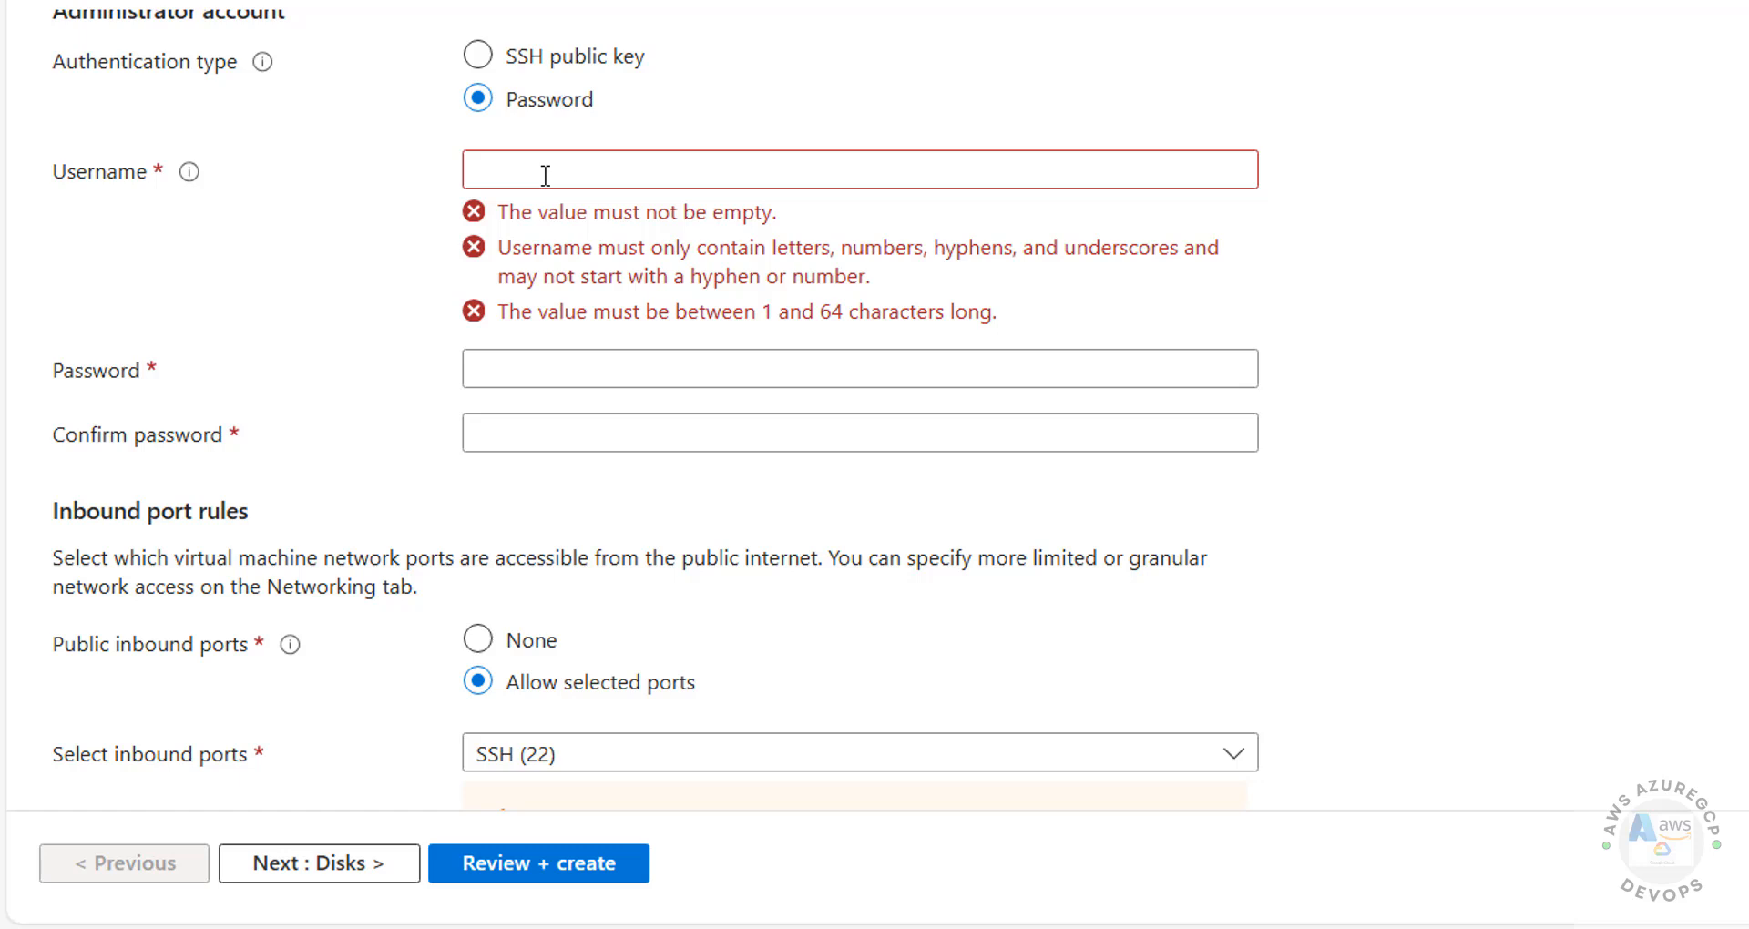
left_click(615, 179)
type("azadmin")
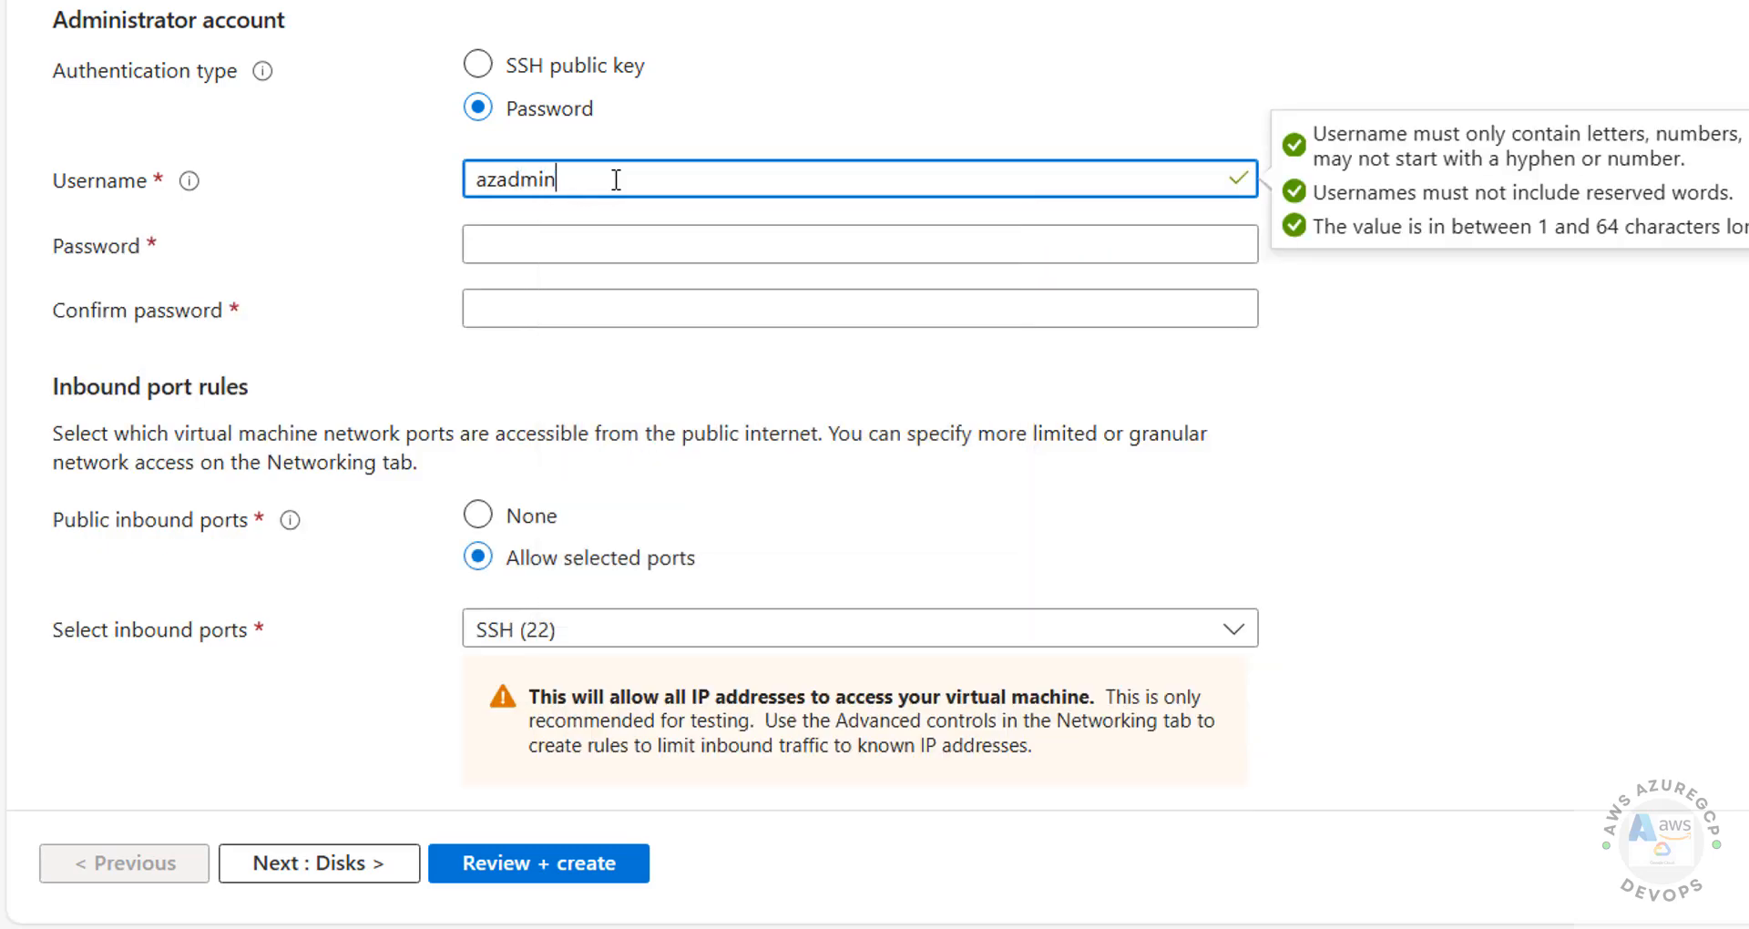
left_click(538, 256)
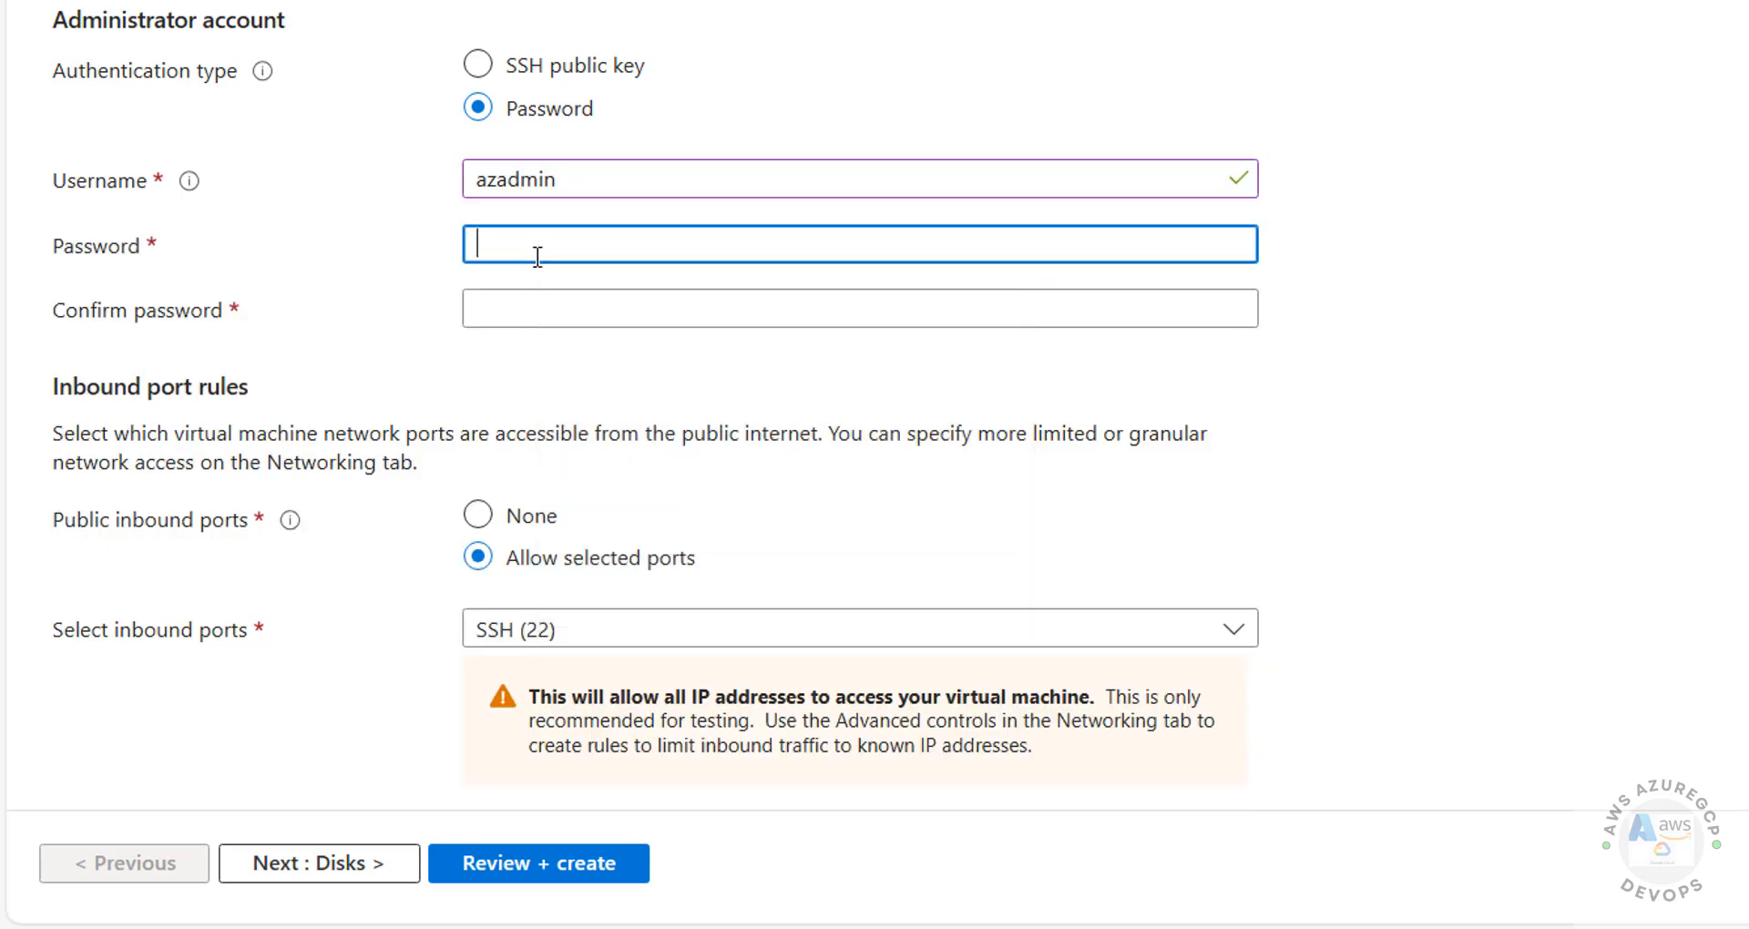
type("••••")
key("BackSpace")
key("BackSpace")
key("BackSpace")
key("BackSpace")
type("••••")
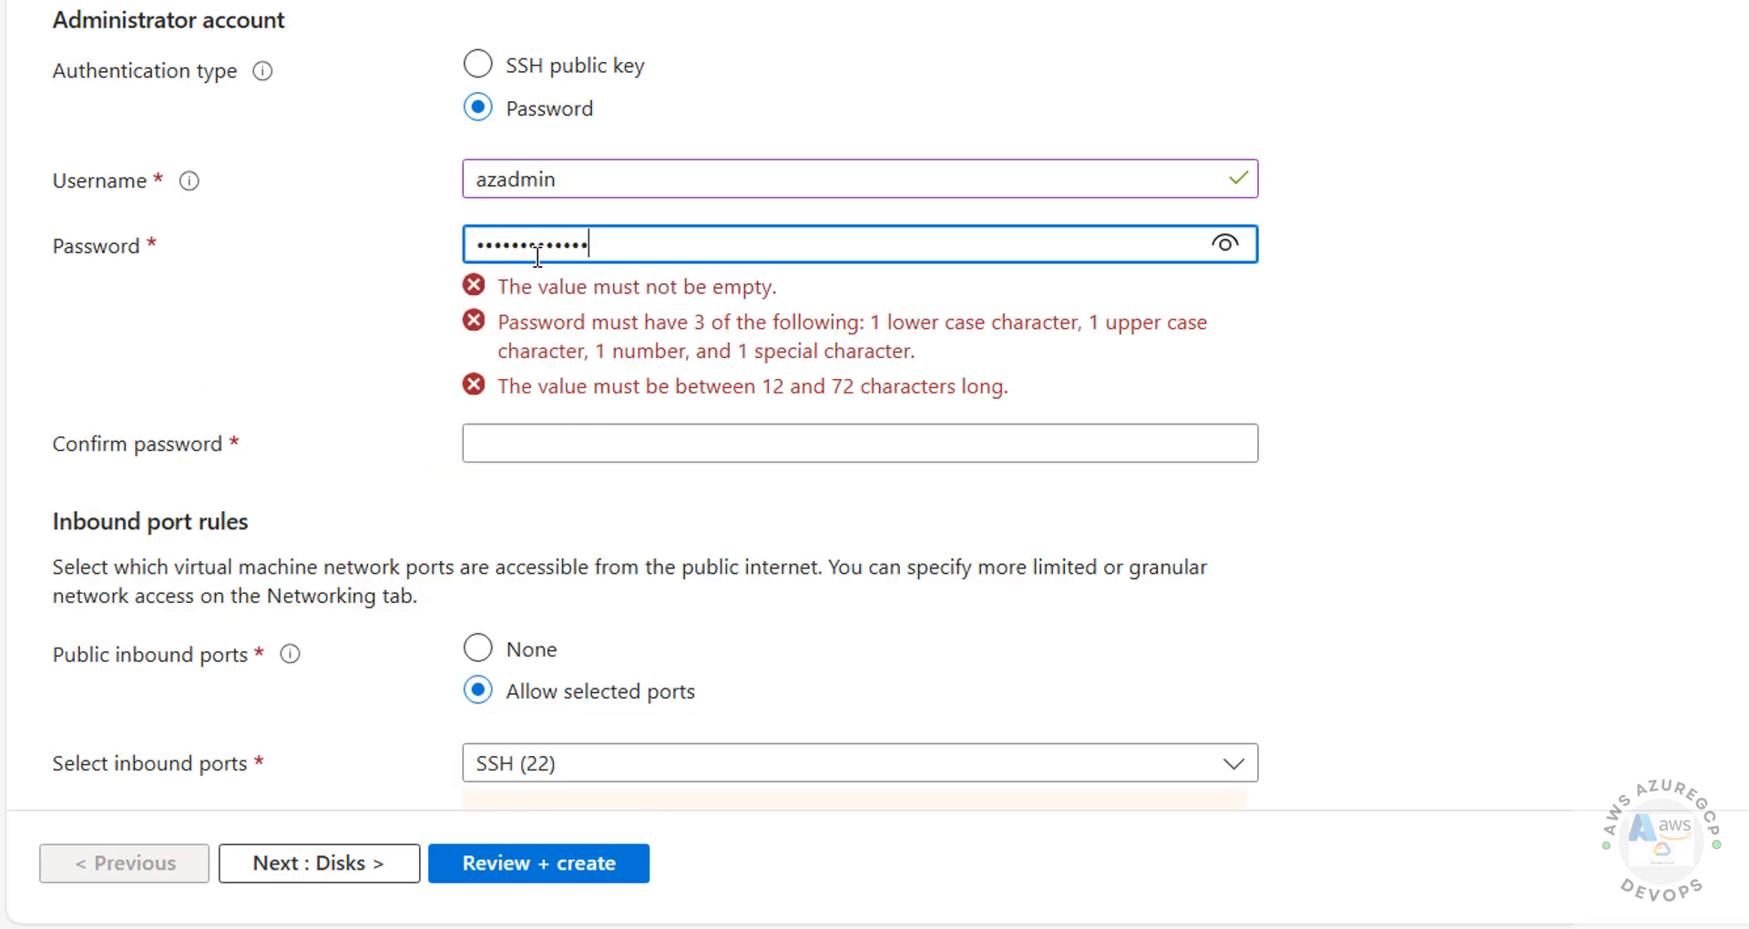
key("Tab")
type("•••••")
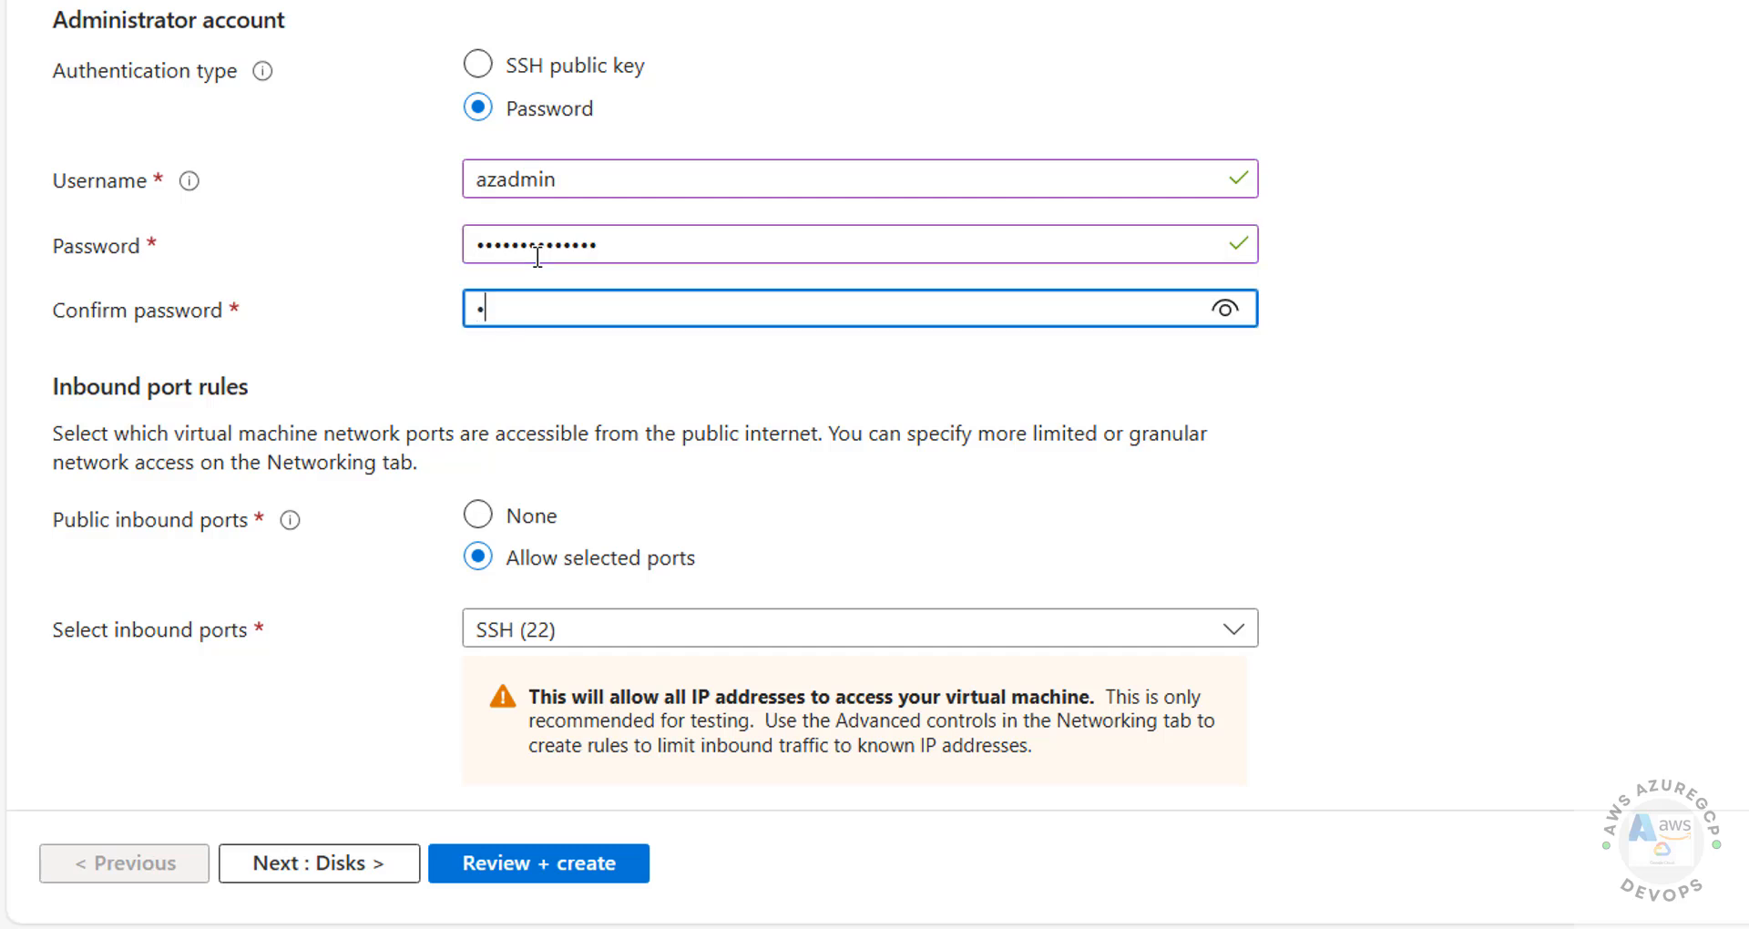
type("••••••")
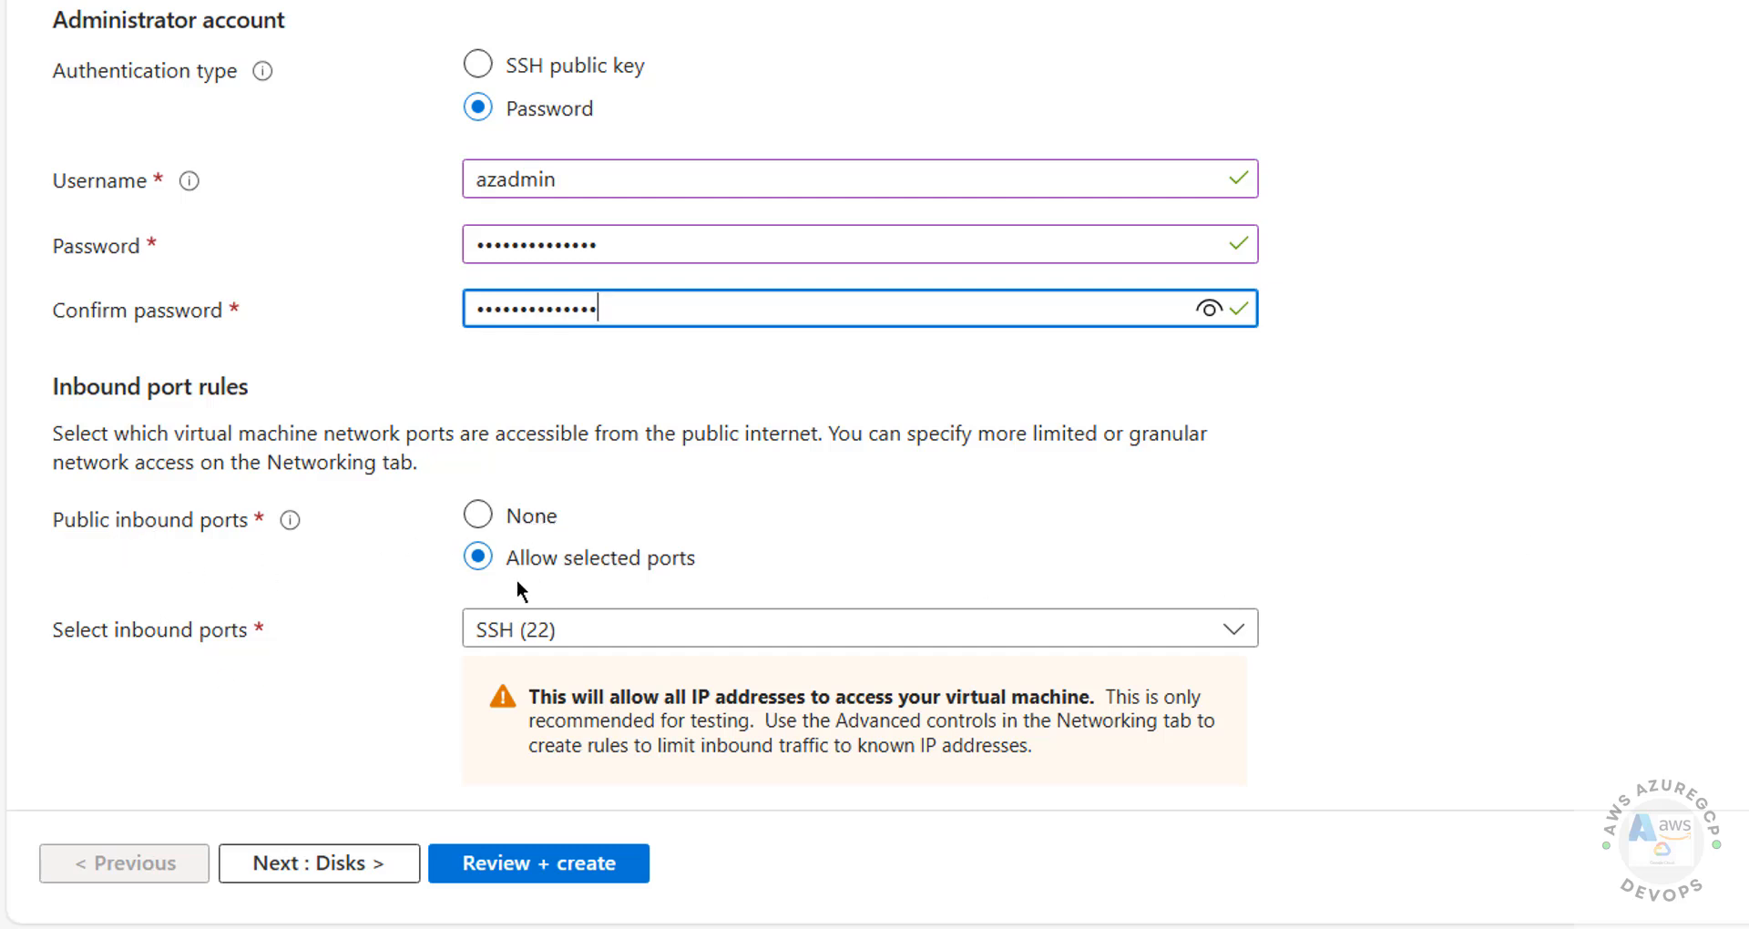
Step: Allow inbound HTTP (80) and HTTPS (443) alongside SSH (22), then continue to Disks
left_click(565, 630)
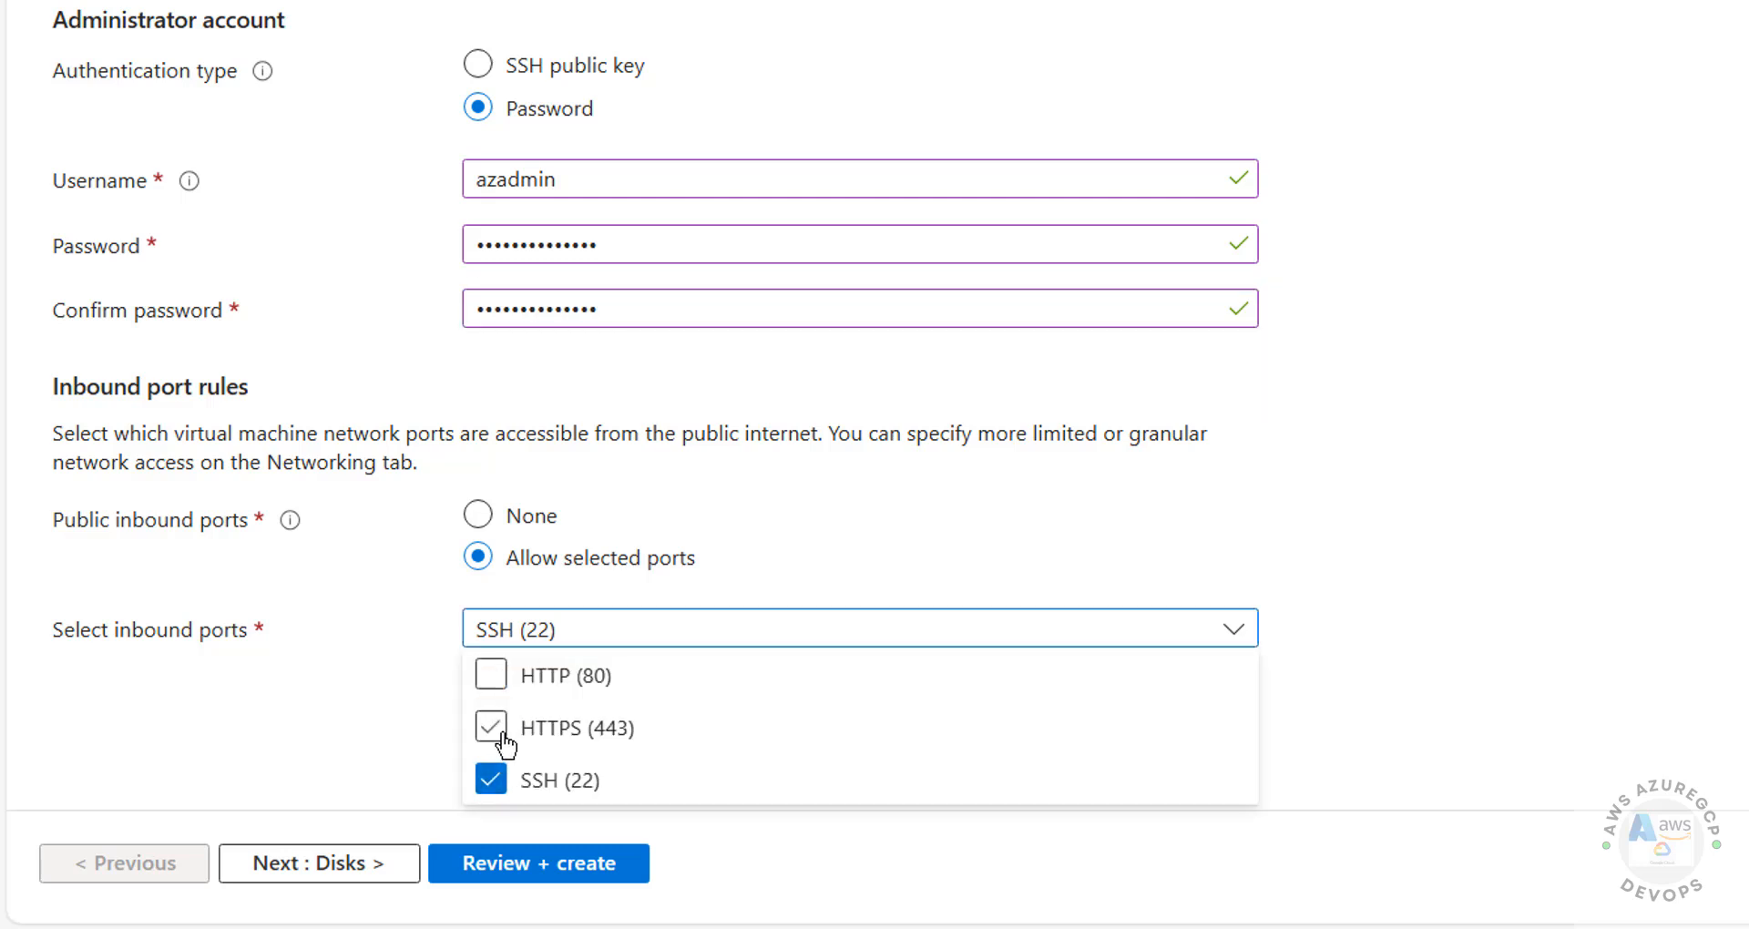
left_click(496, 731)
left_click(493, 681)
left_click(373, 765)
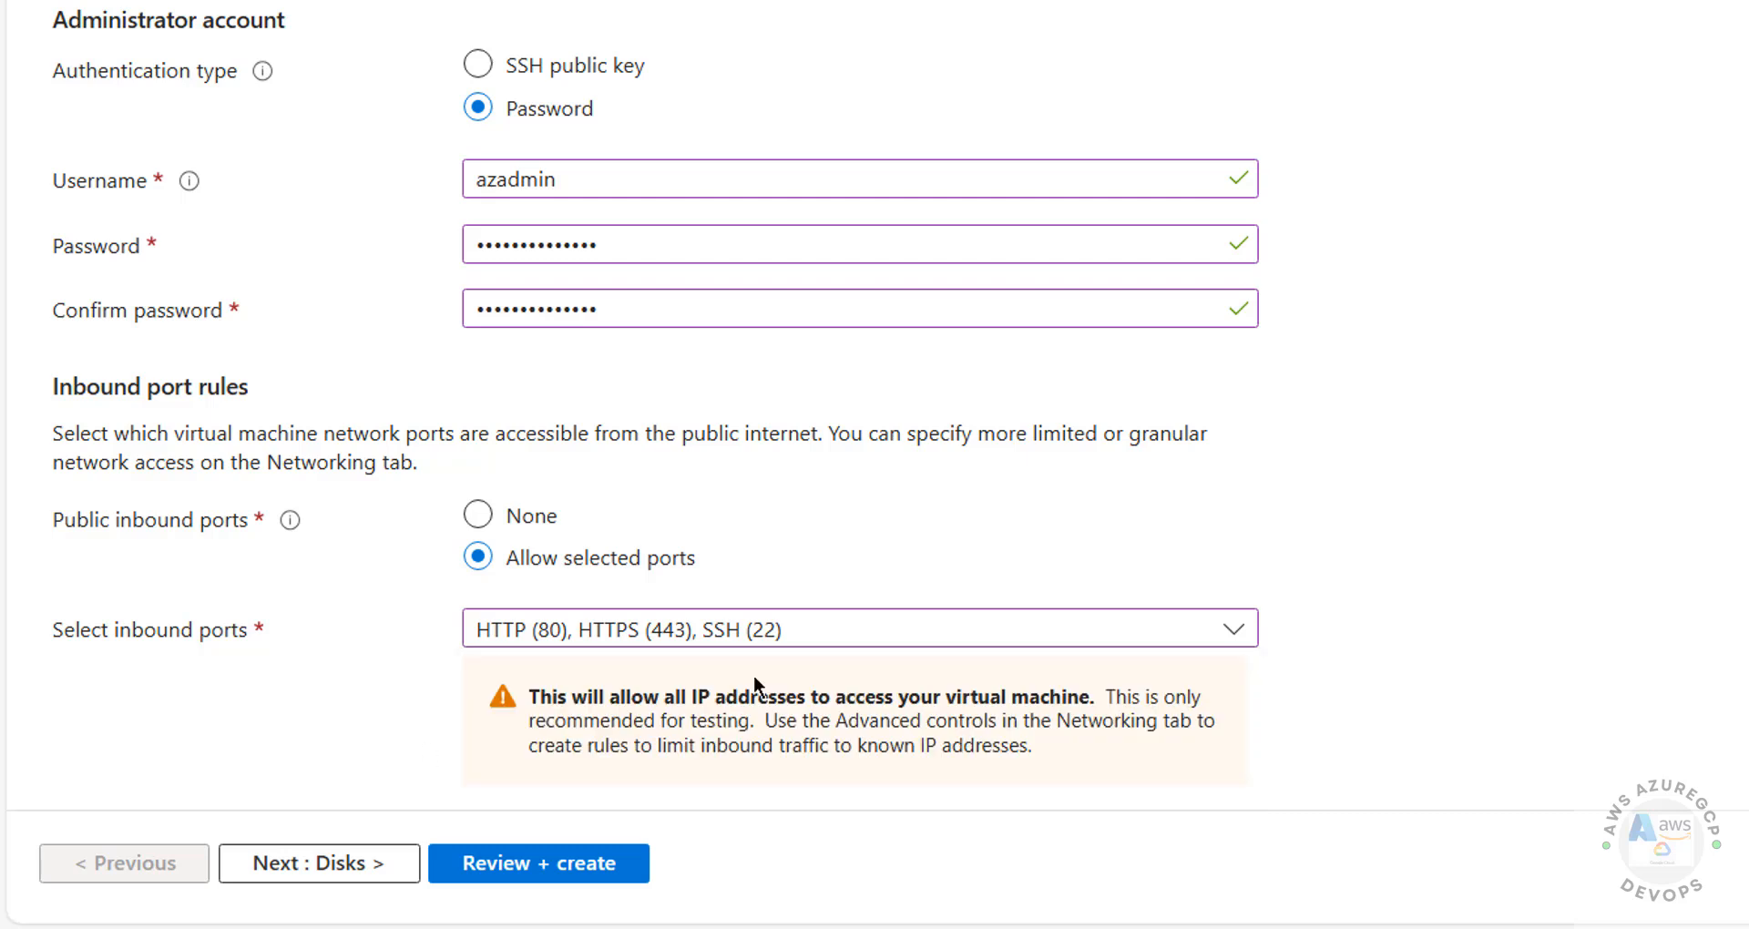
left_click(378, 876)
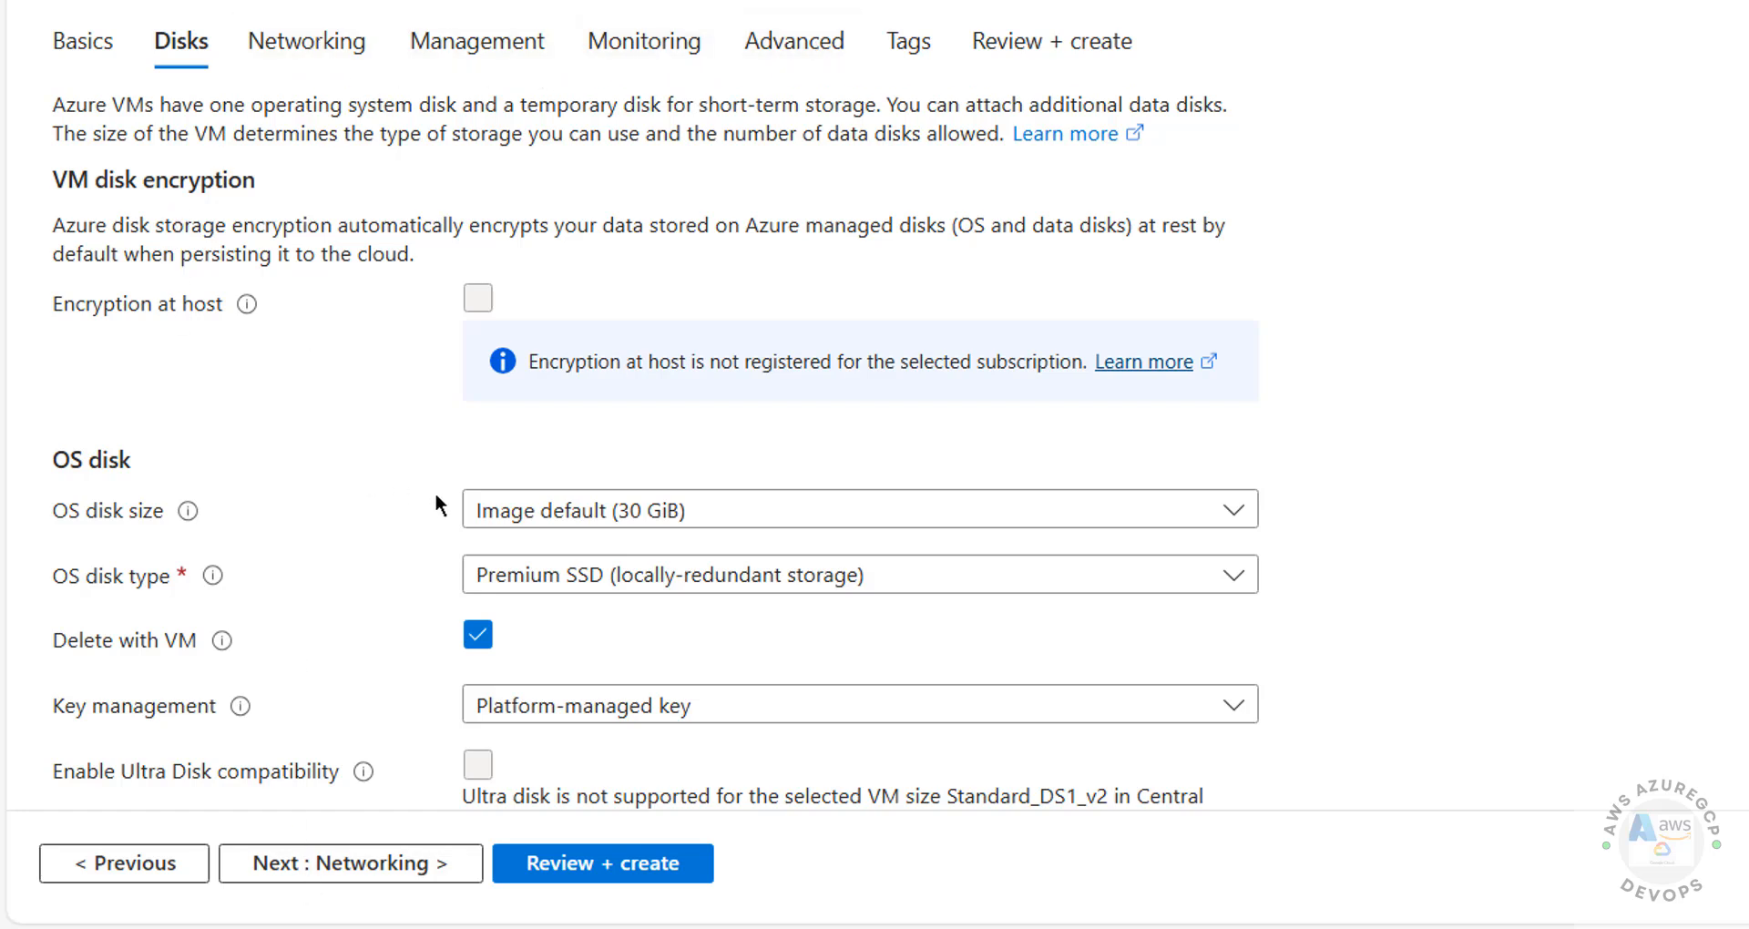
Step: Reset the OS disk size to Image default (30 GiB) after briefly choosing 2 TiB (P40)
left_click(536, 510)
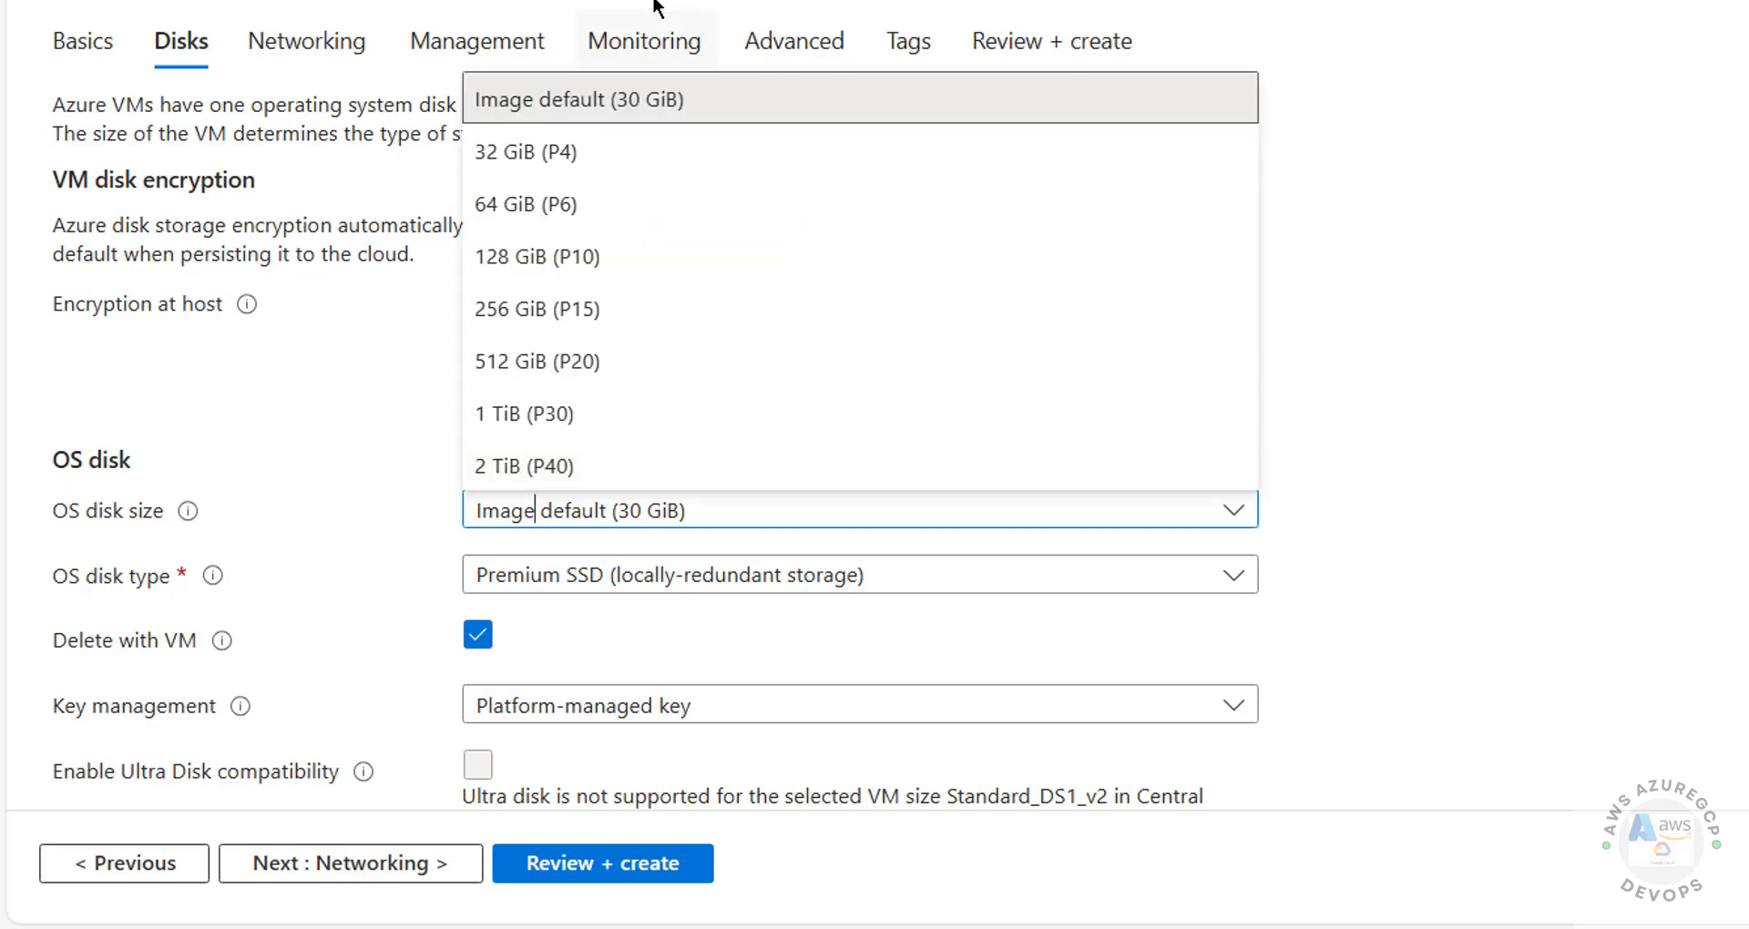
left_click(526, 459)
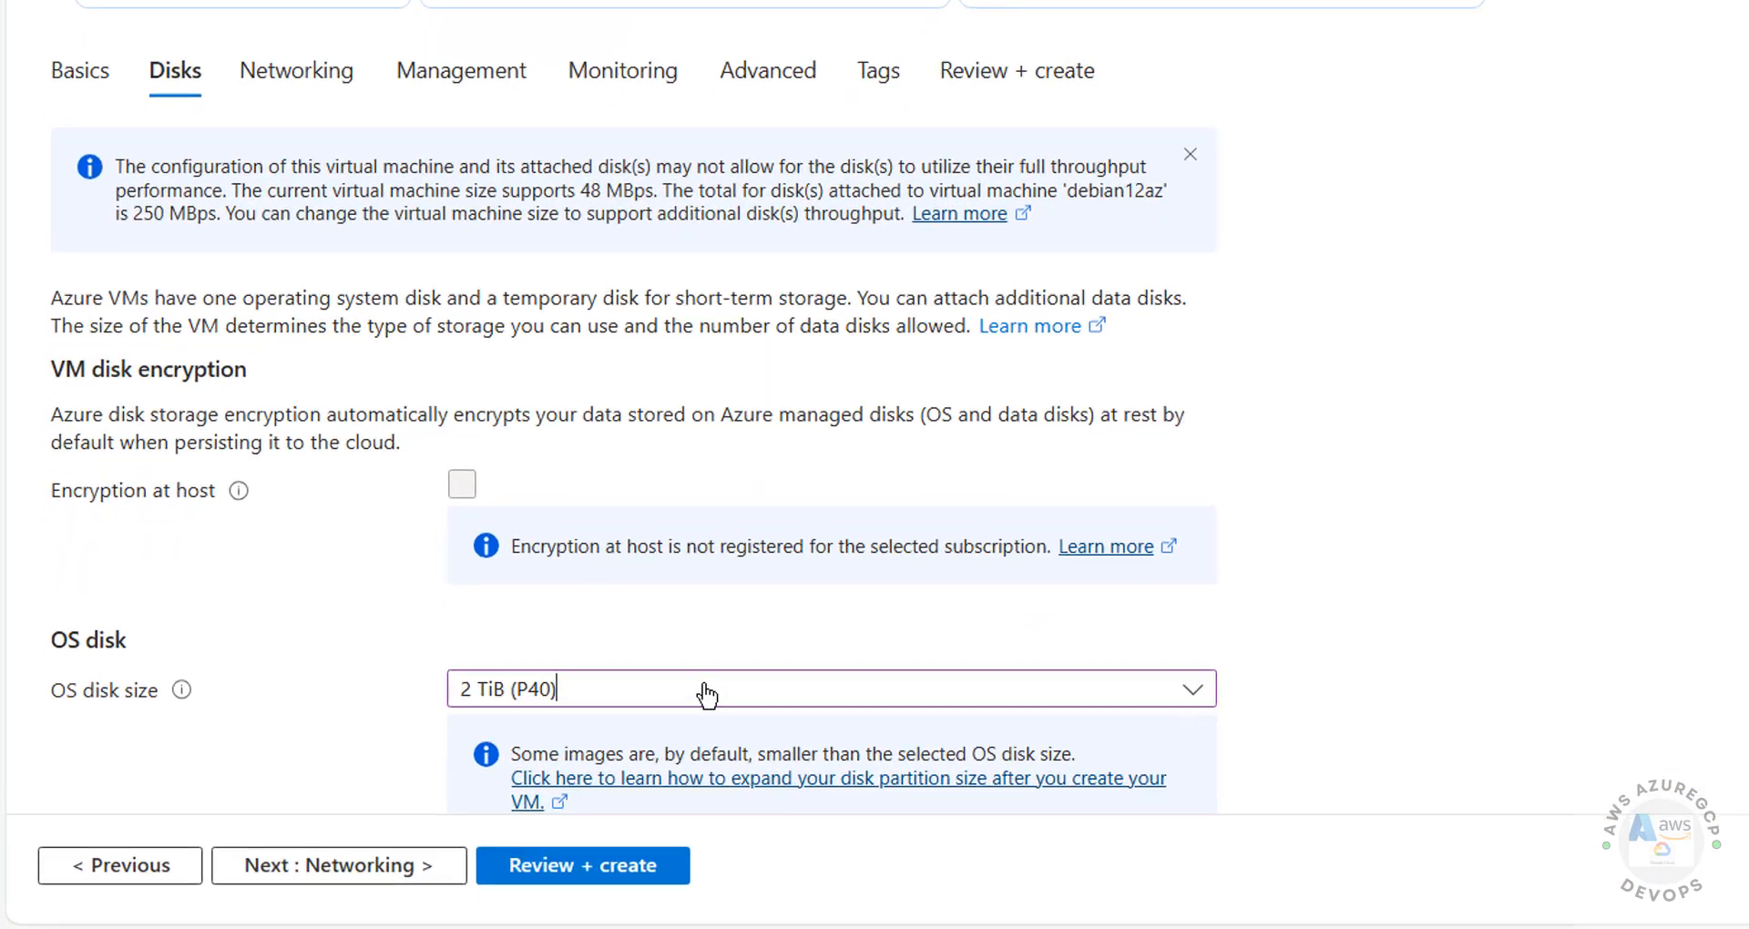
left_click(510, 756)
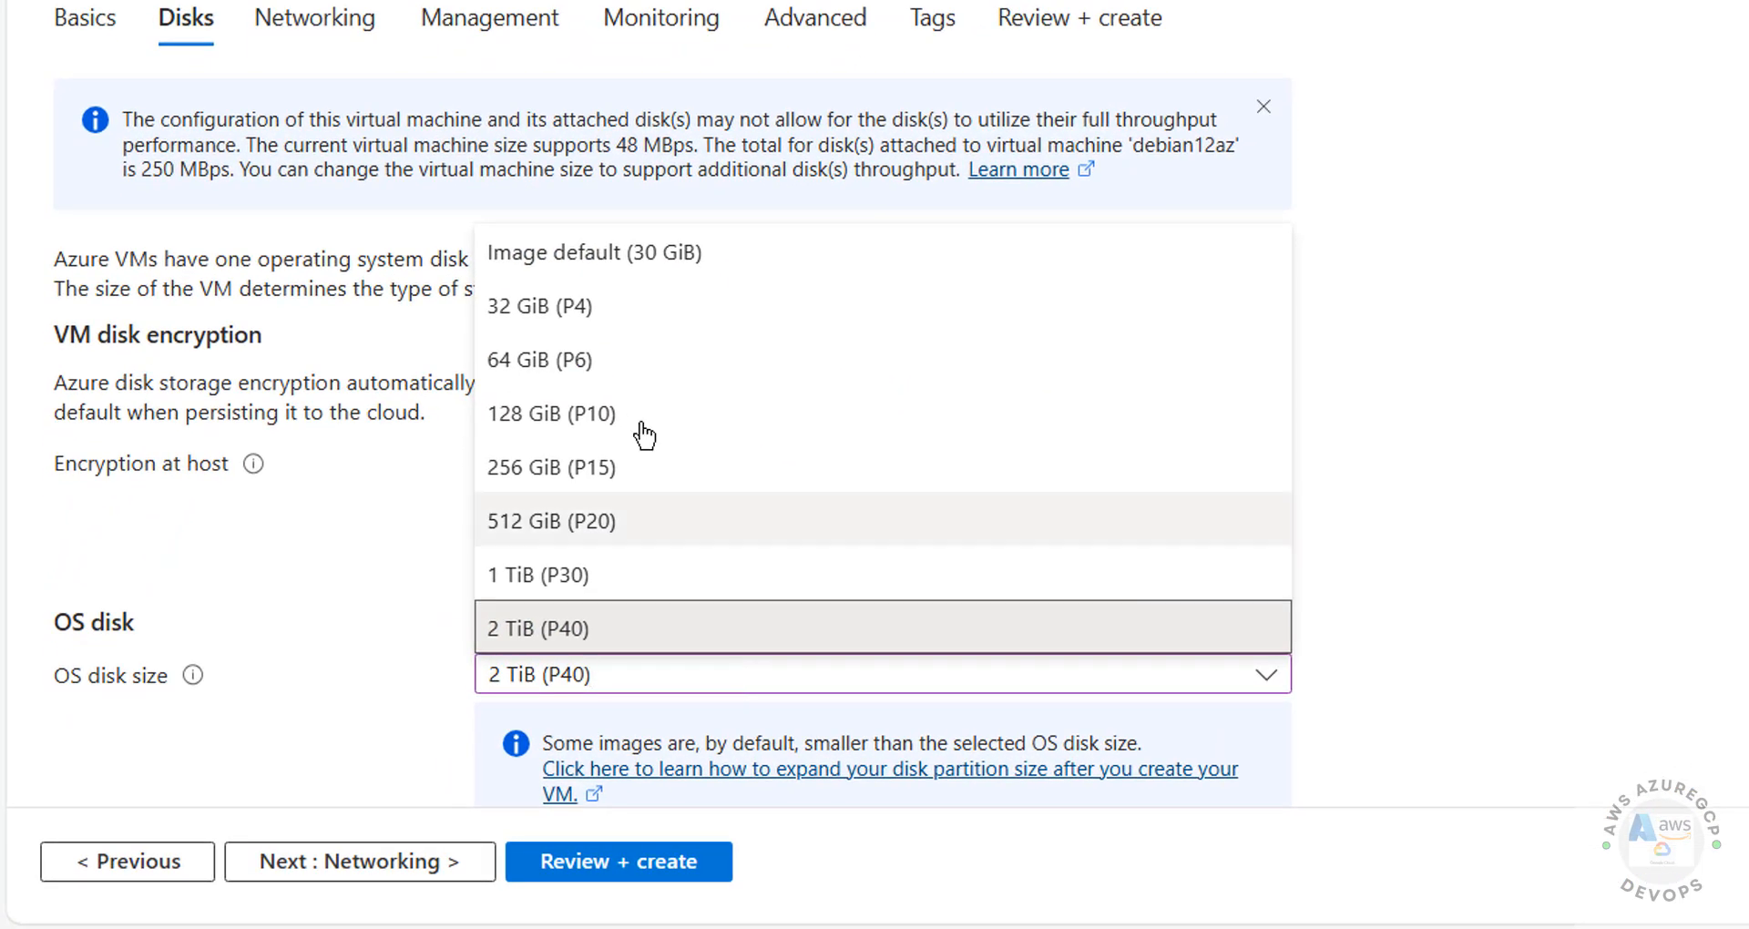
left_click(591, 269)
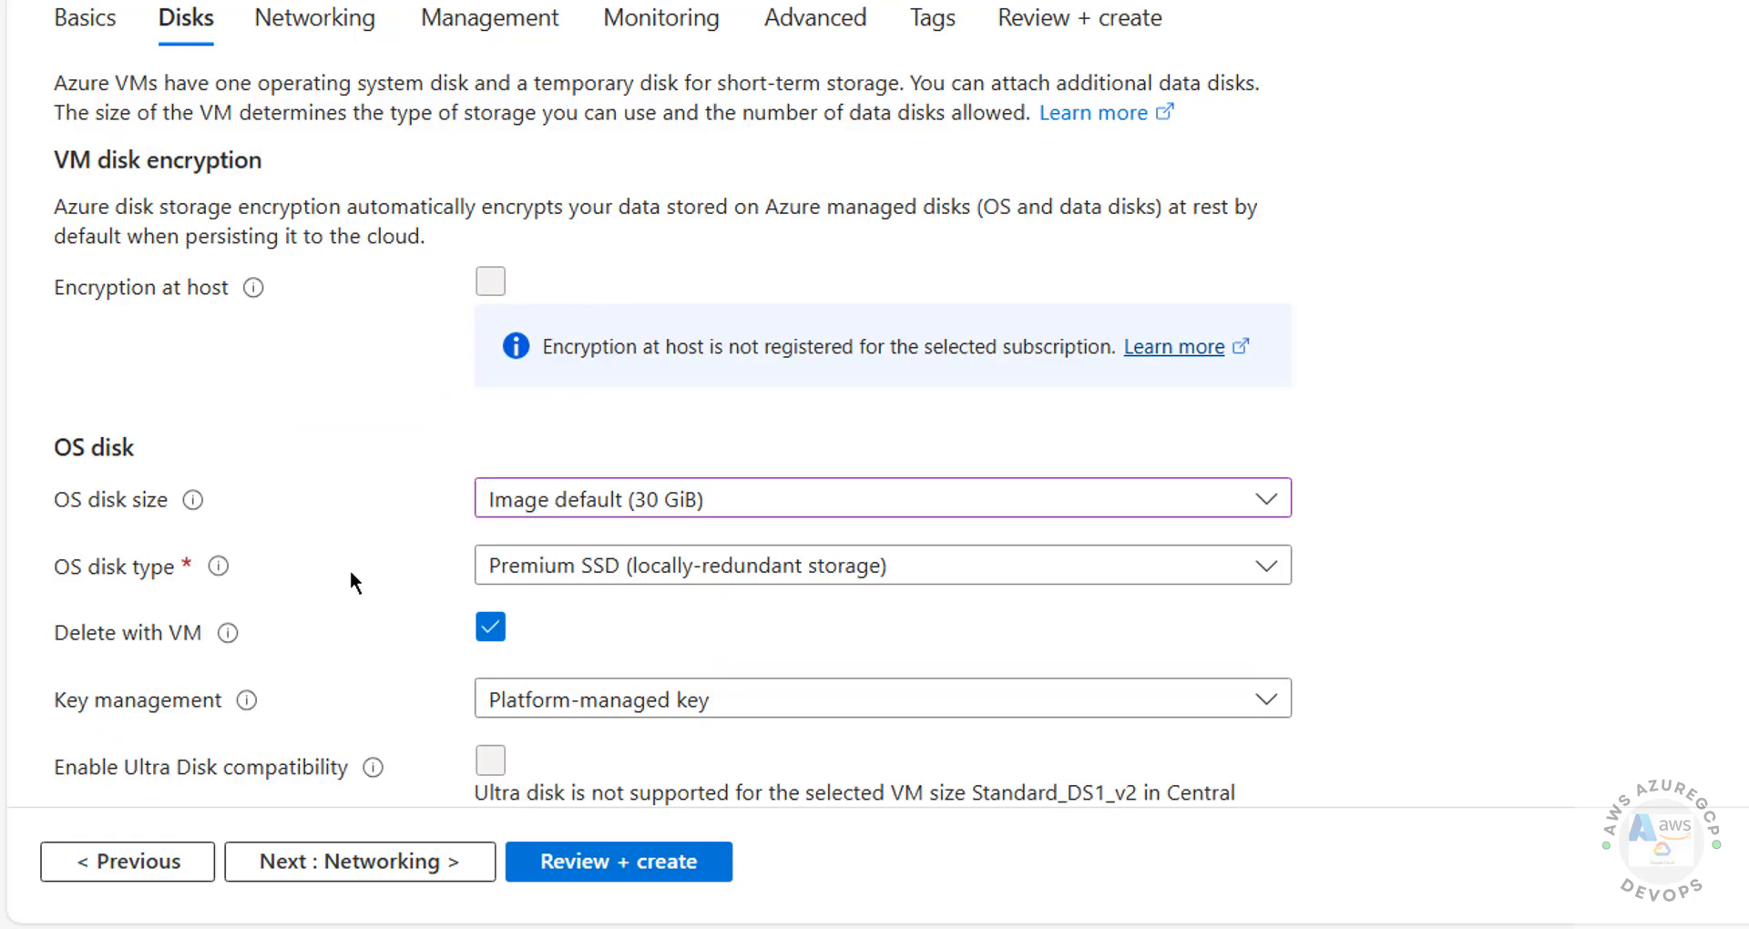
Step: Make the OS disk Standard SSD with the platform-managed encryption key, then continue to Networking
left_click(758, 565)
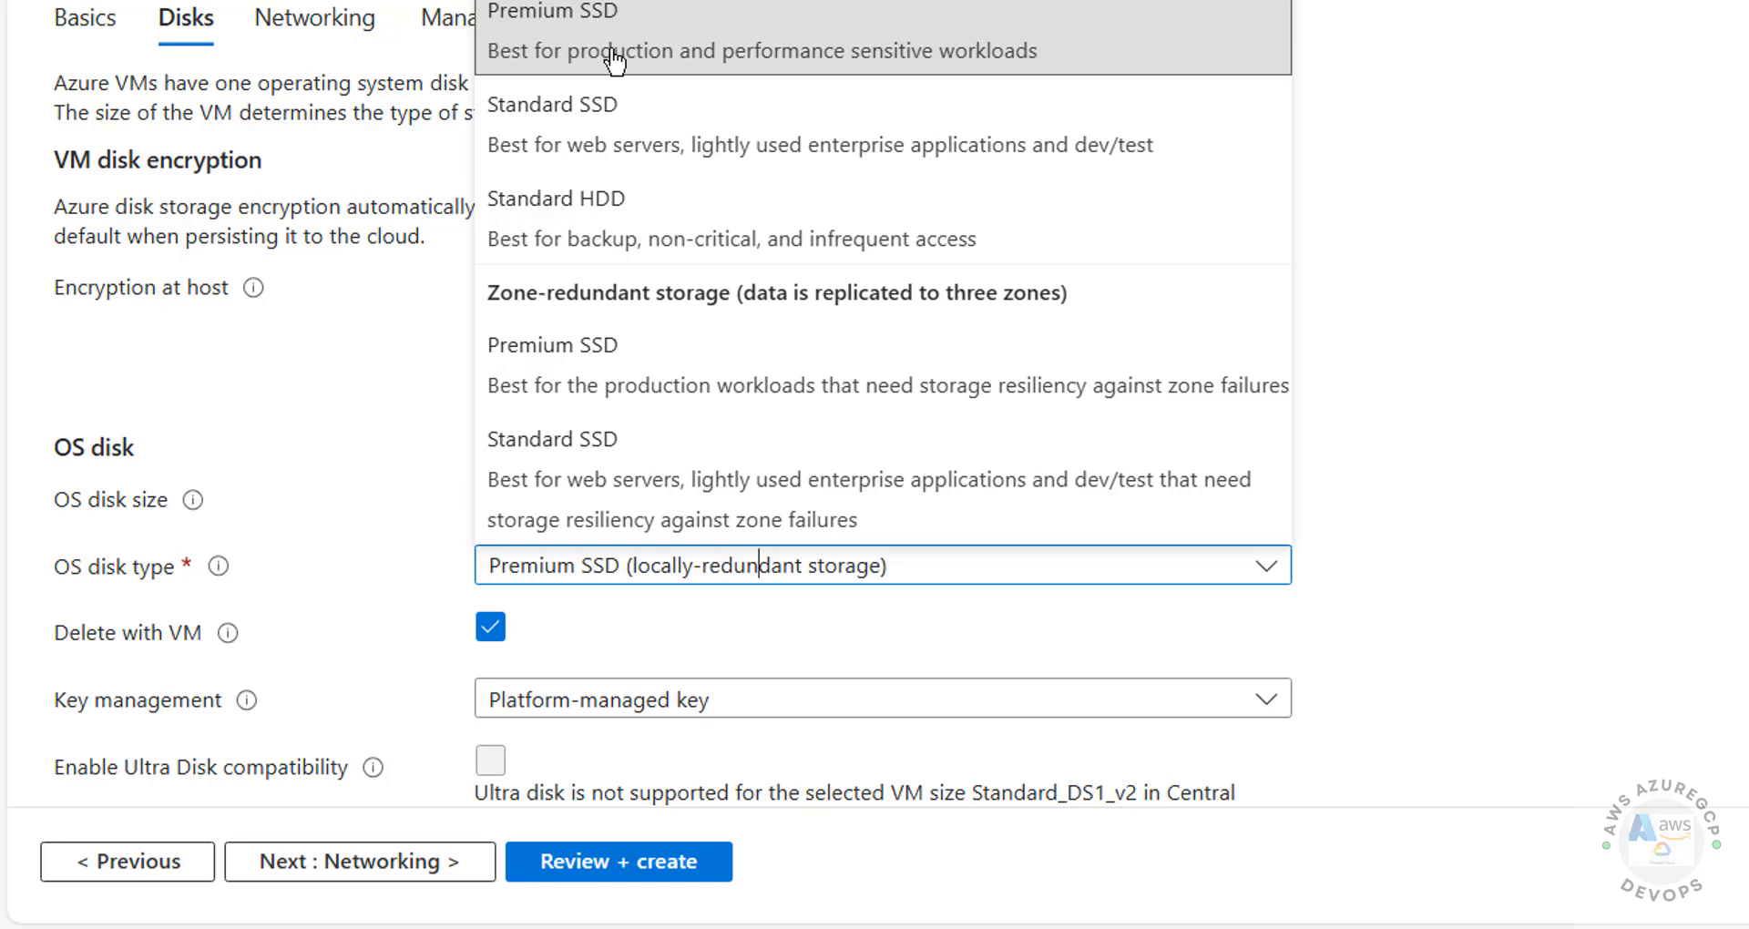
left_click(560, 123)
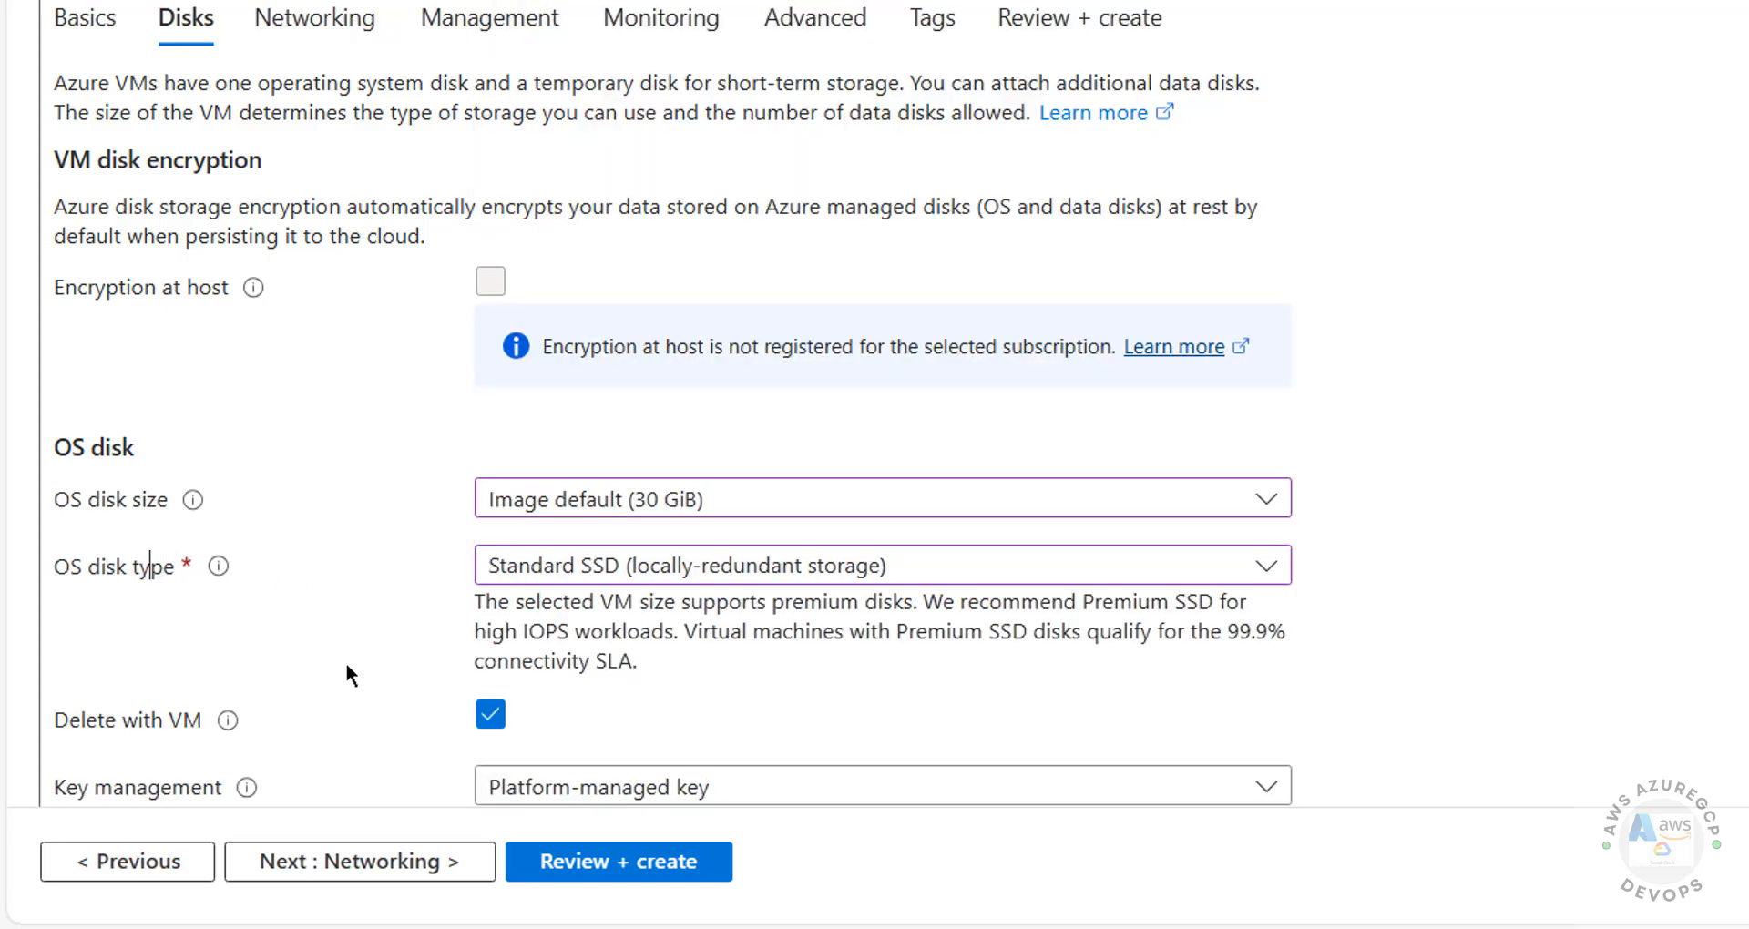
scroll(672, 405, "down", 6)
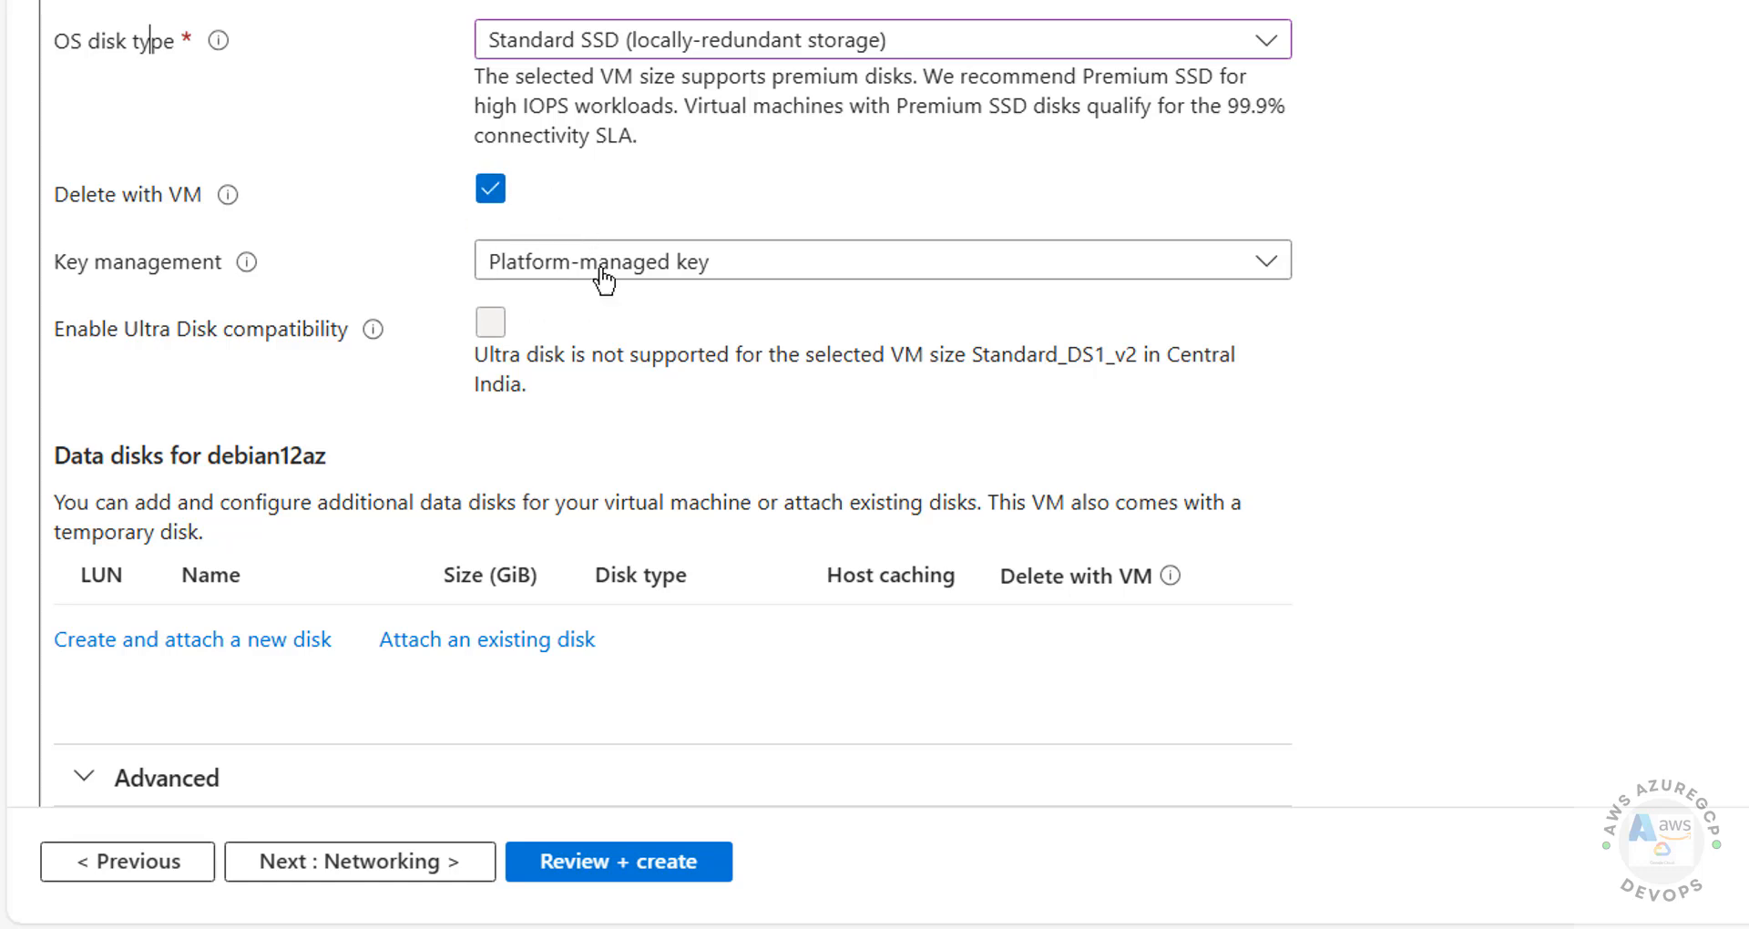
left_click(669, 262)
left_click(669, 263)
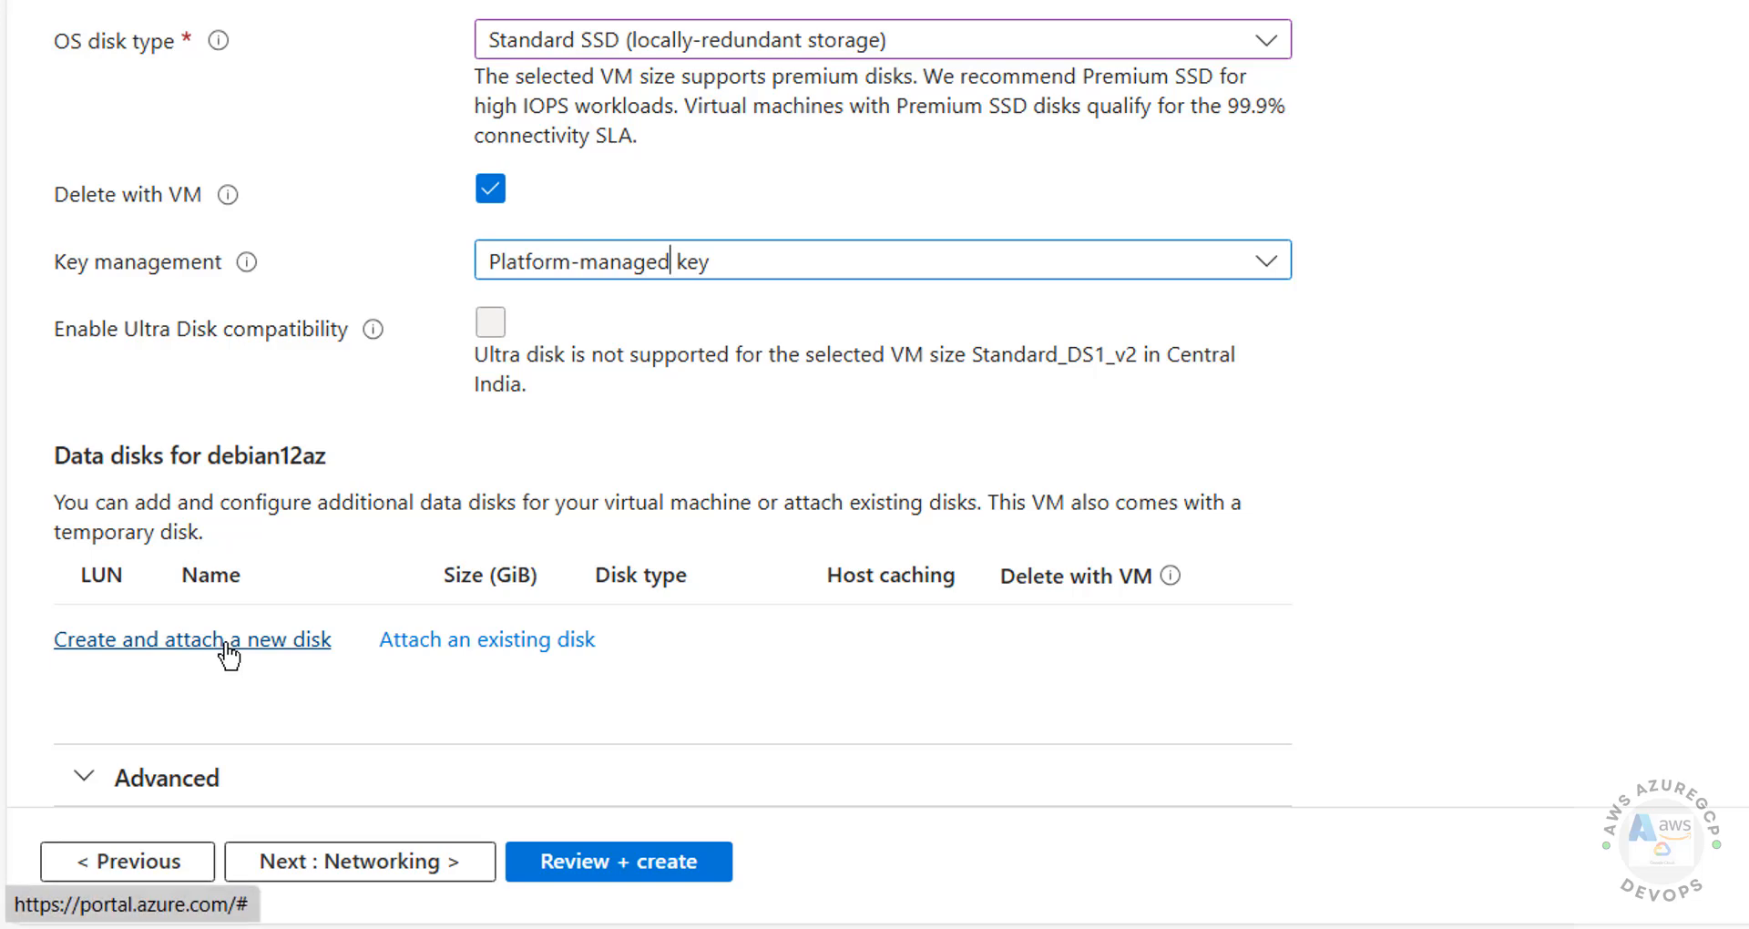
left_click(193, 779)
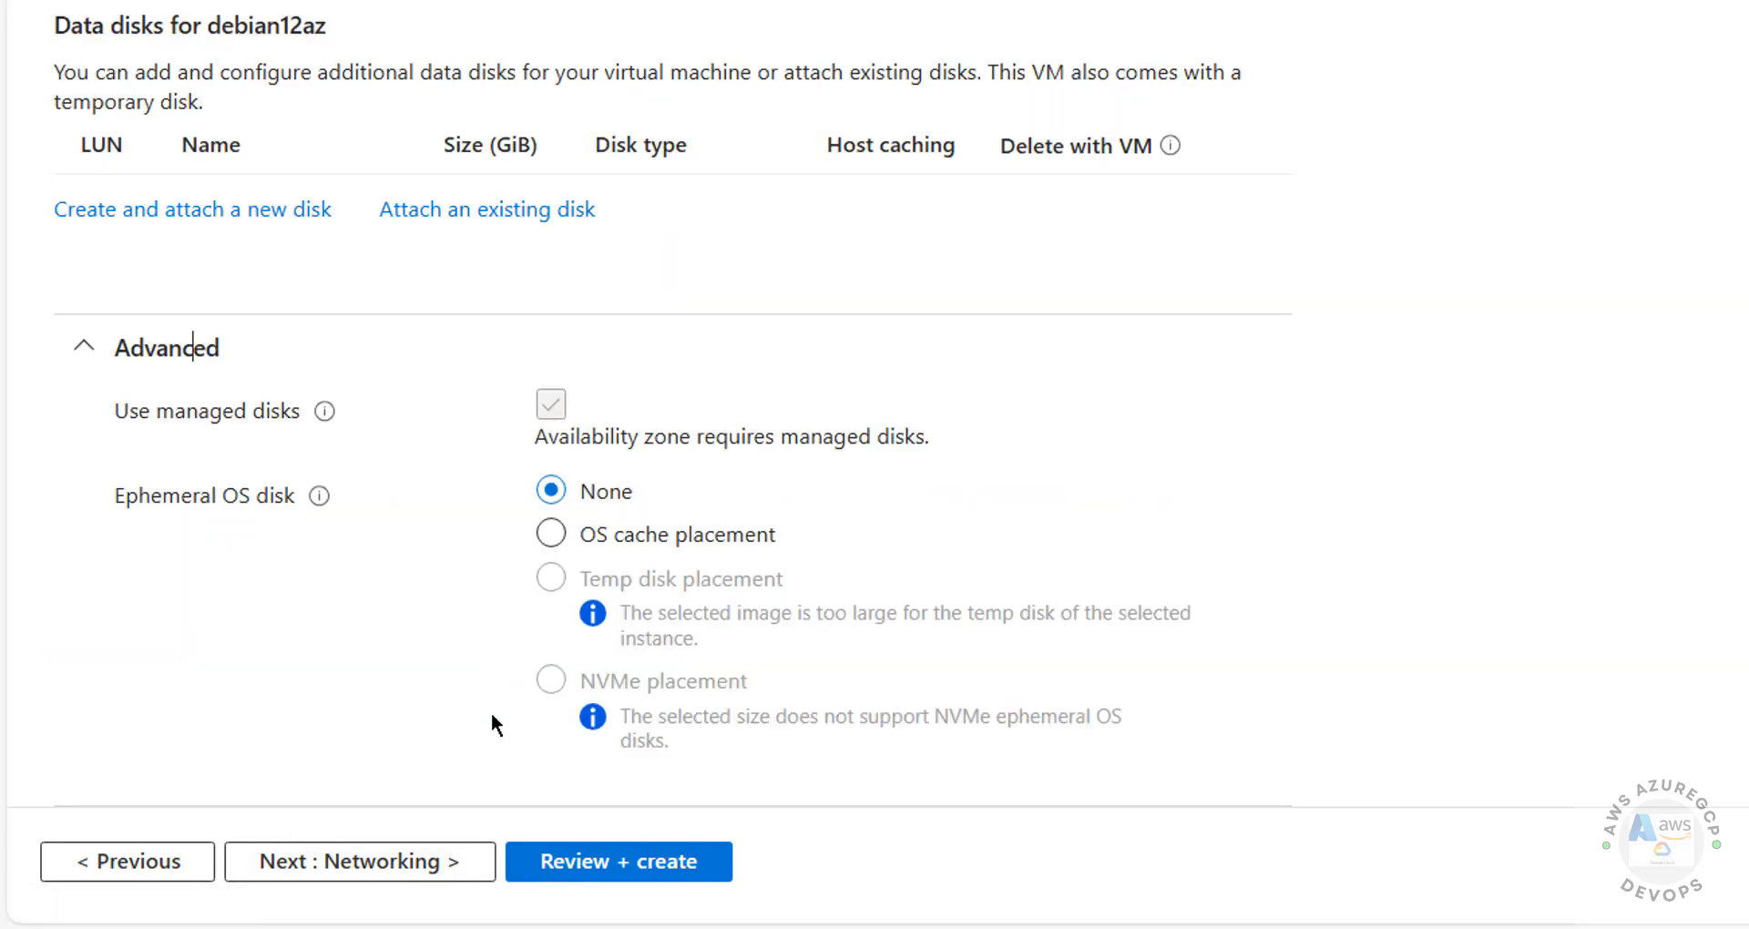
left_click(377, 864)
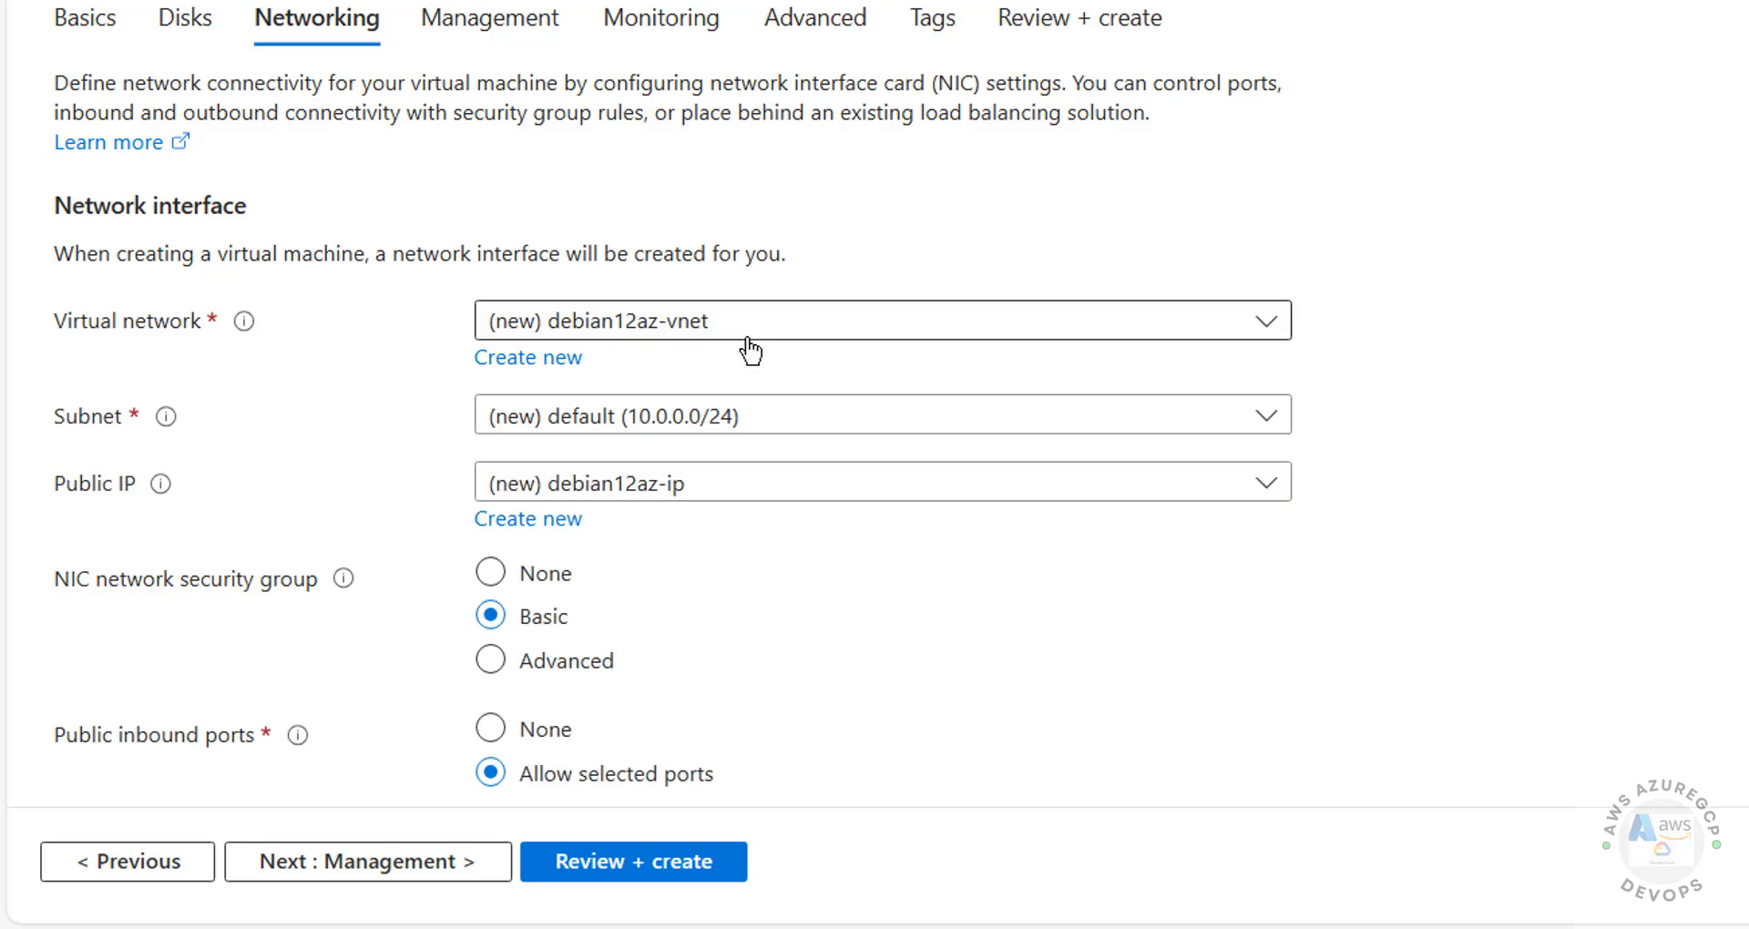
Step: Keep the new default subnet and the new debian12az-ip public IP address
left_click(634, 421)
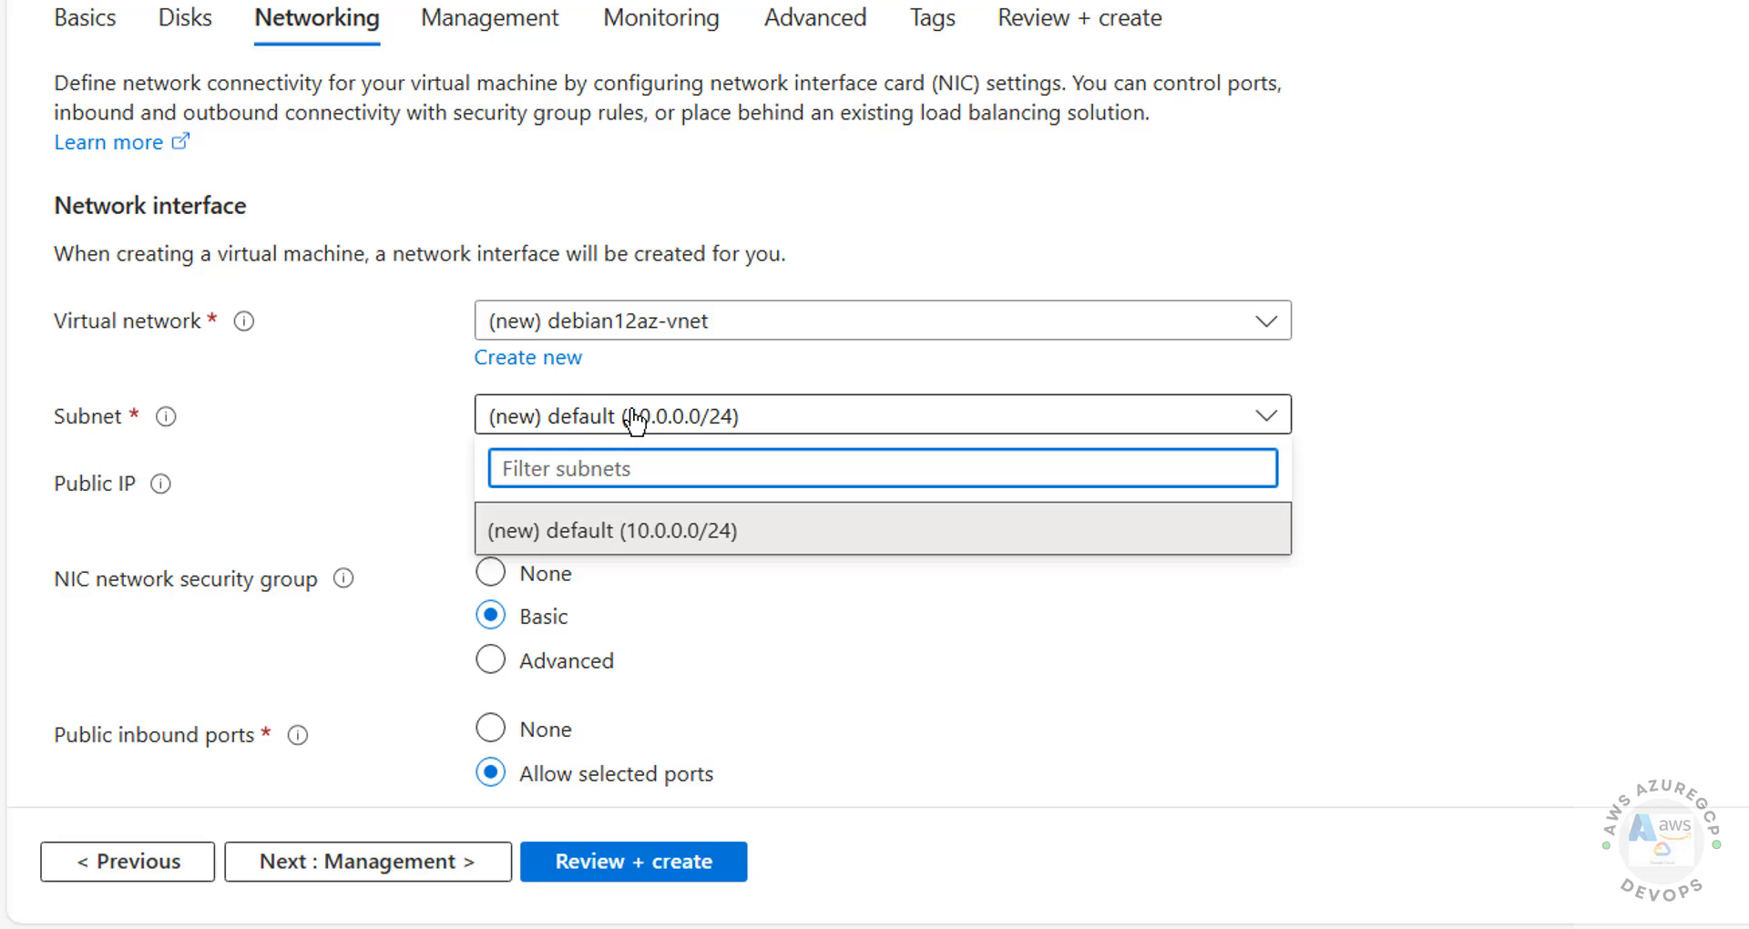
left_click(302, 495)
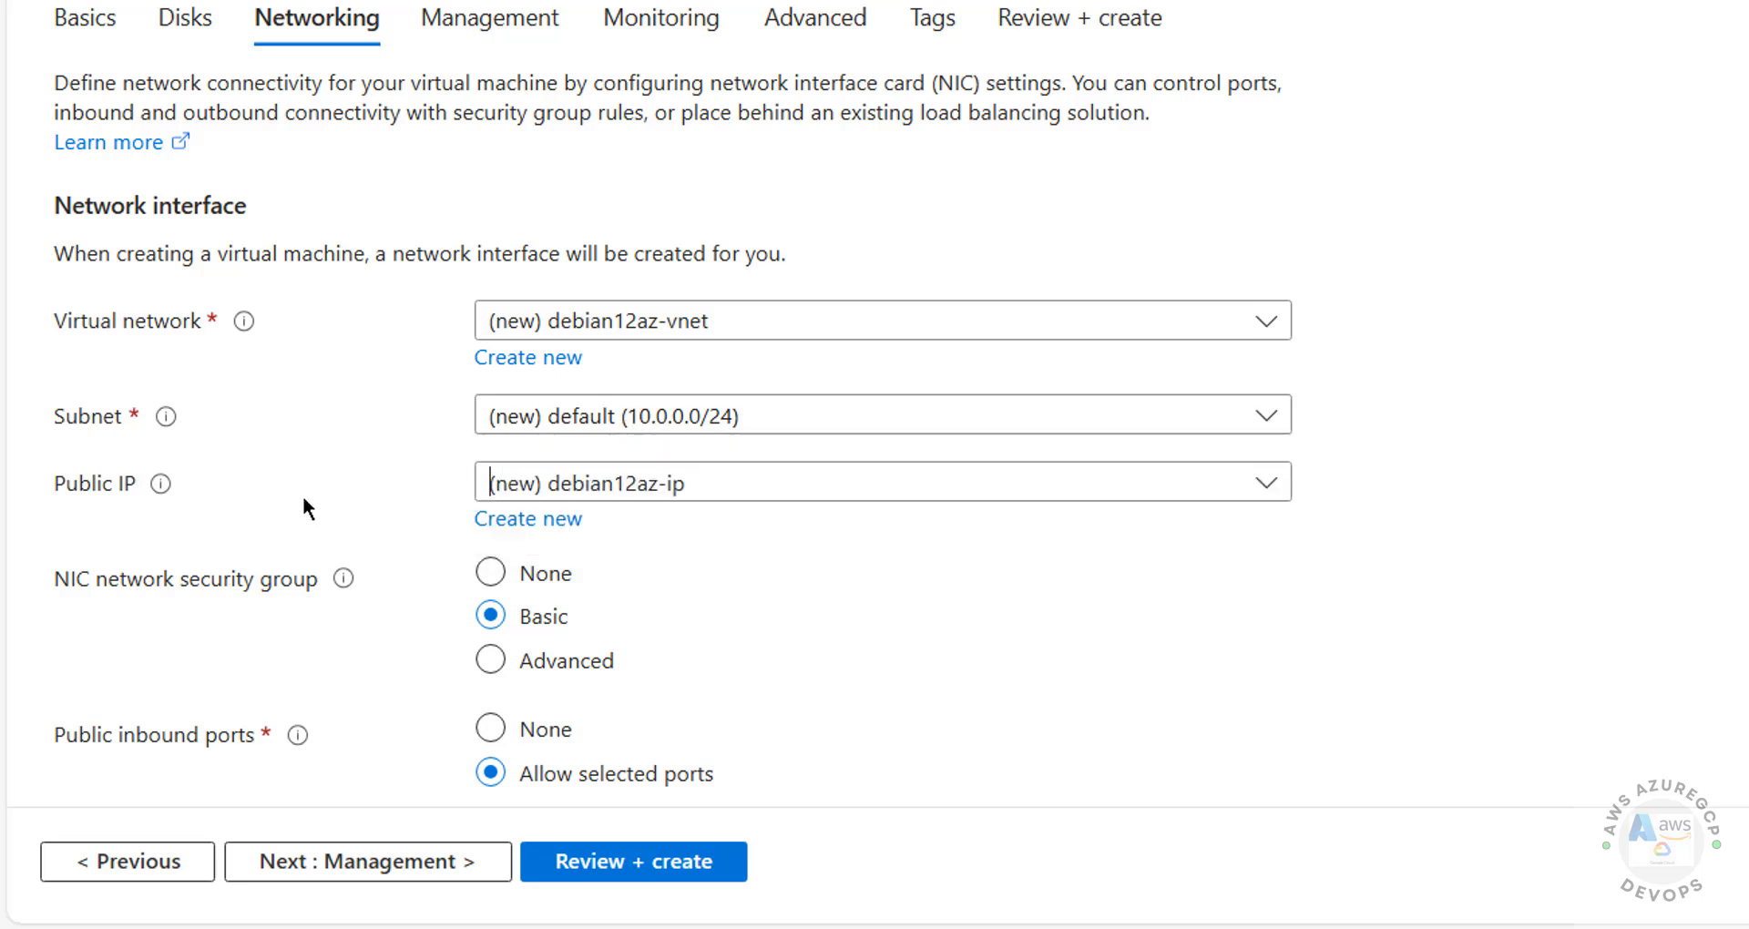
left_click(559, 495)
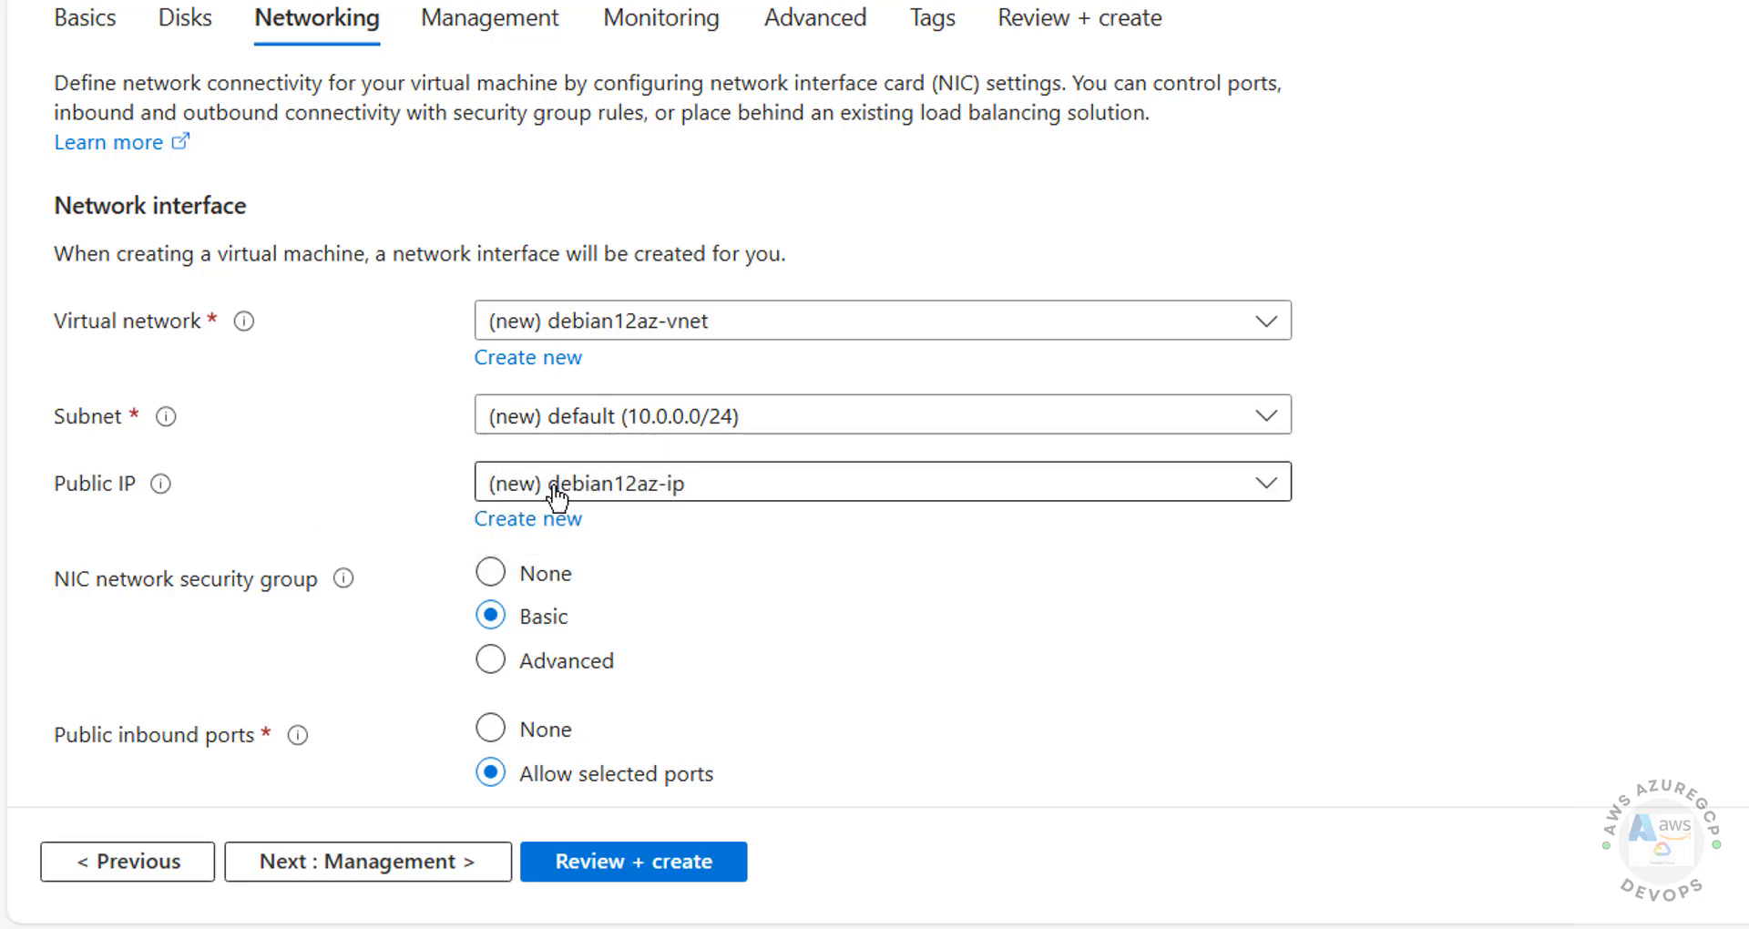
left_click(547, 499)
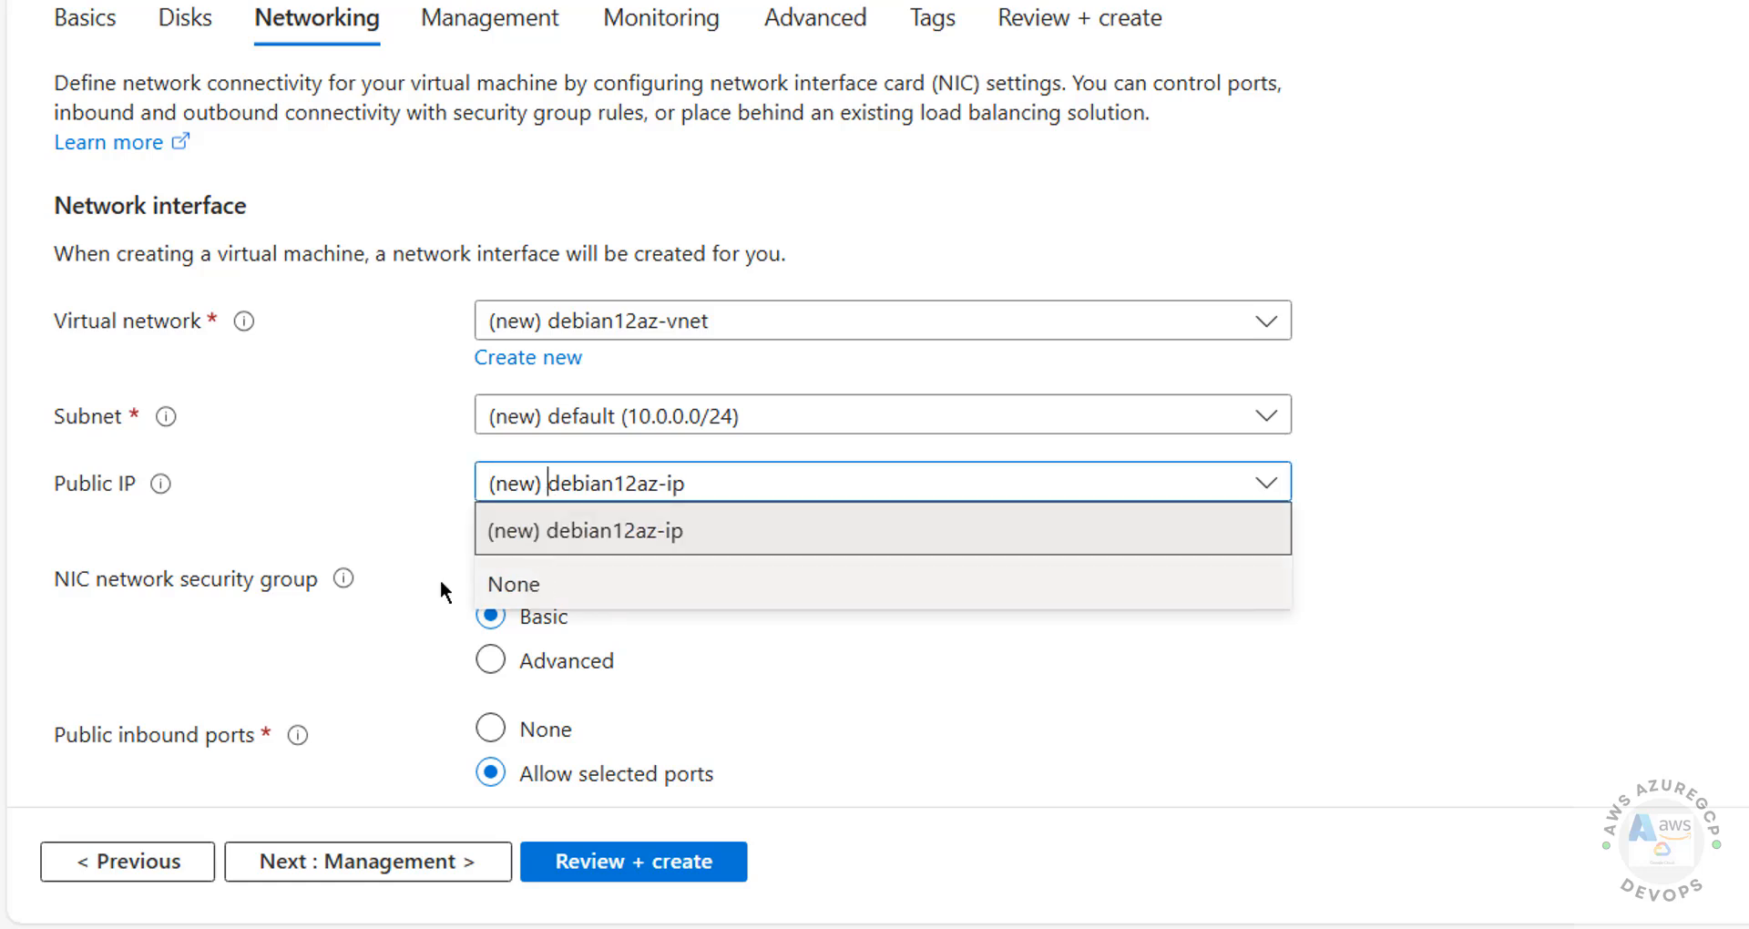
left_click(330, 532)
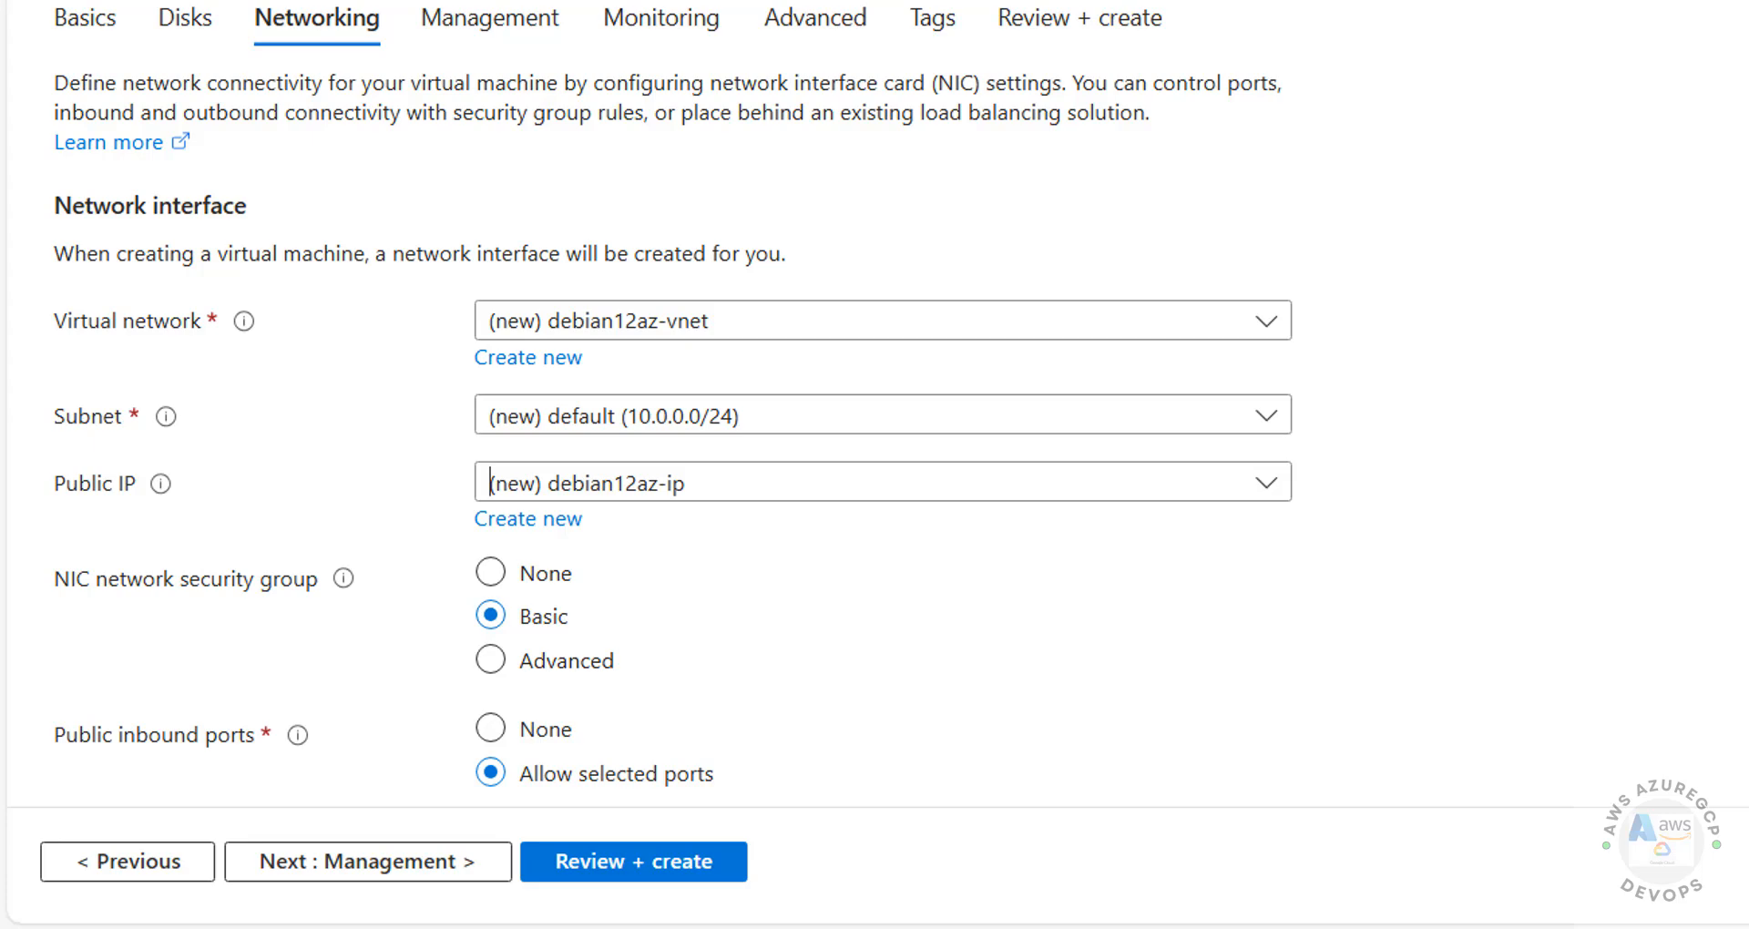
Step: Confirm HTTP, HTTPS and SSH inbound ports and delete public IP and NIC with the VM
scroll(554, 105, "down", 6)
left_click(576, 84)
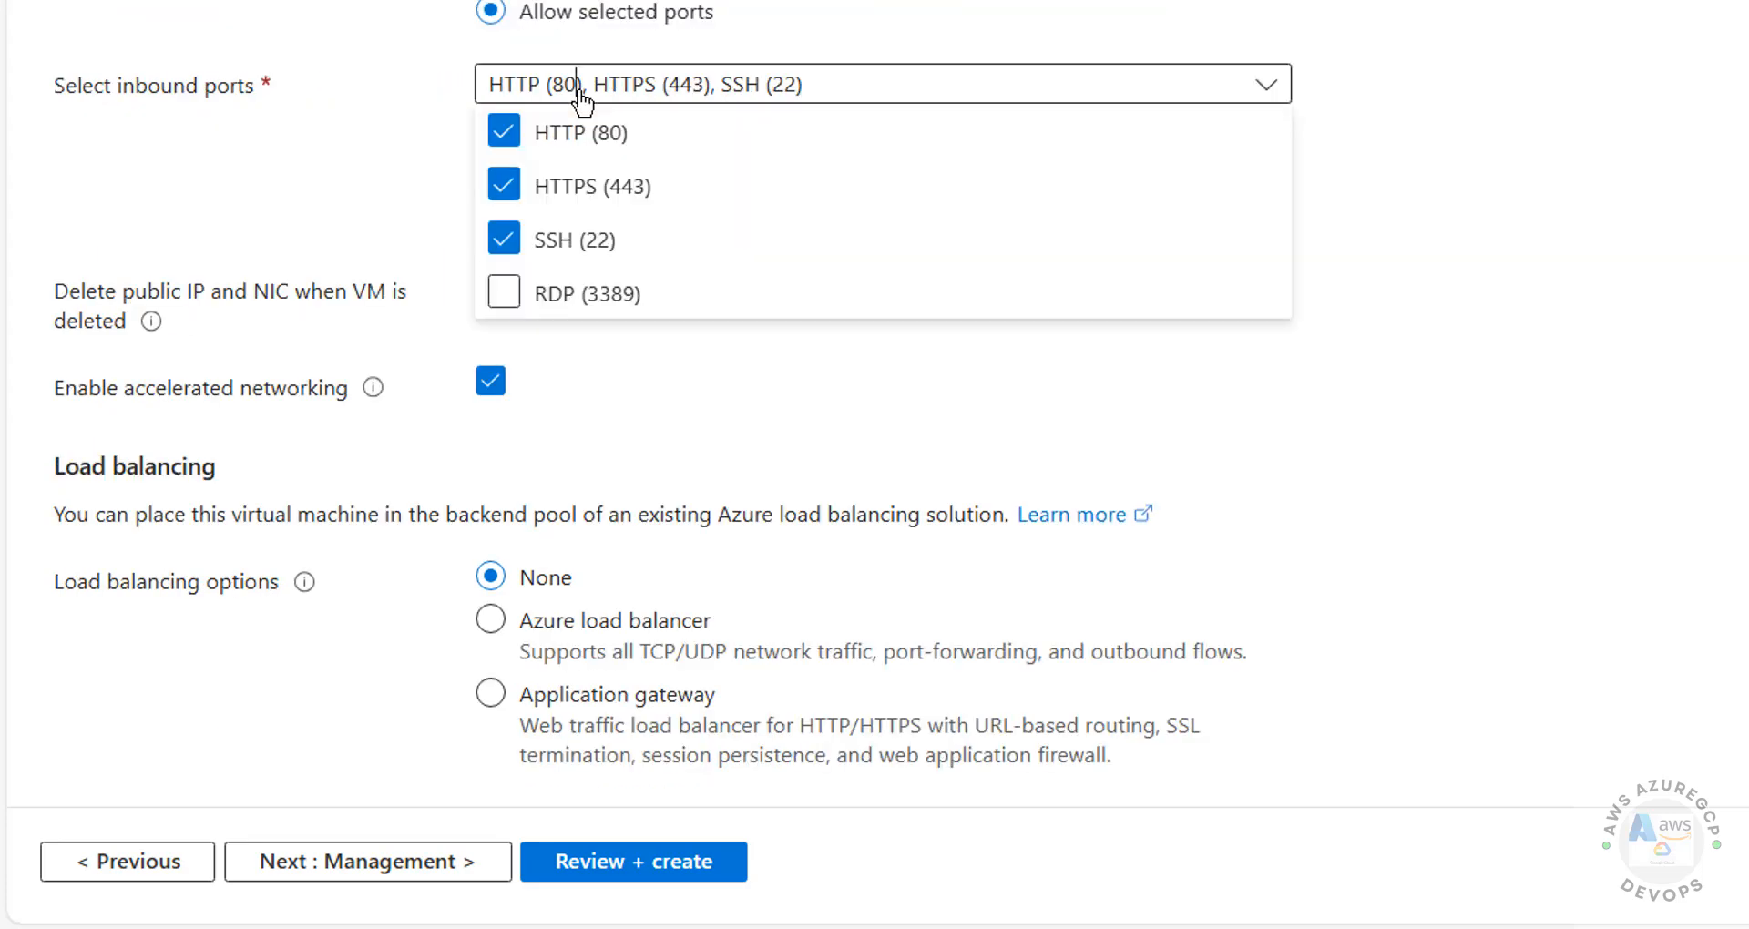
left_click(379, 175)
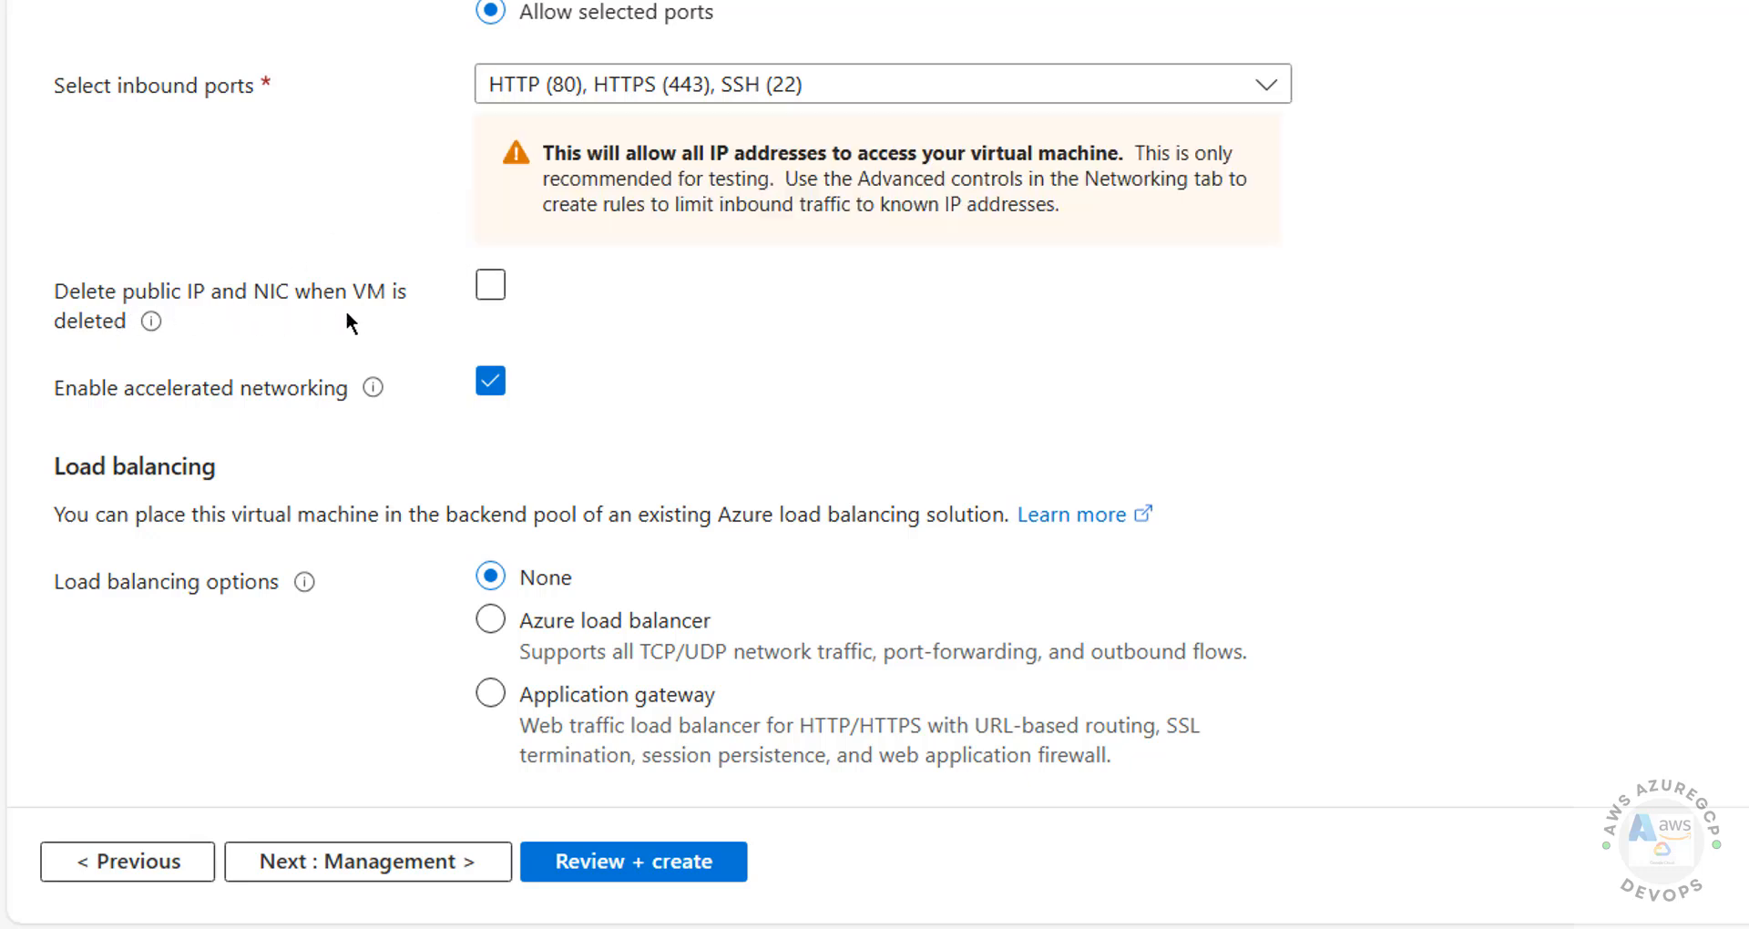
left_click(490, 292)
Step: Advance through the Management and Monitoring tabs unchanged to the Advanced tab
left_click(359, 865)
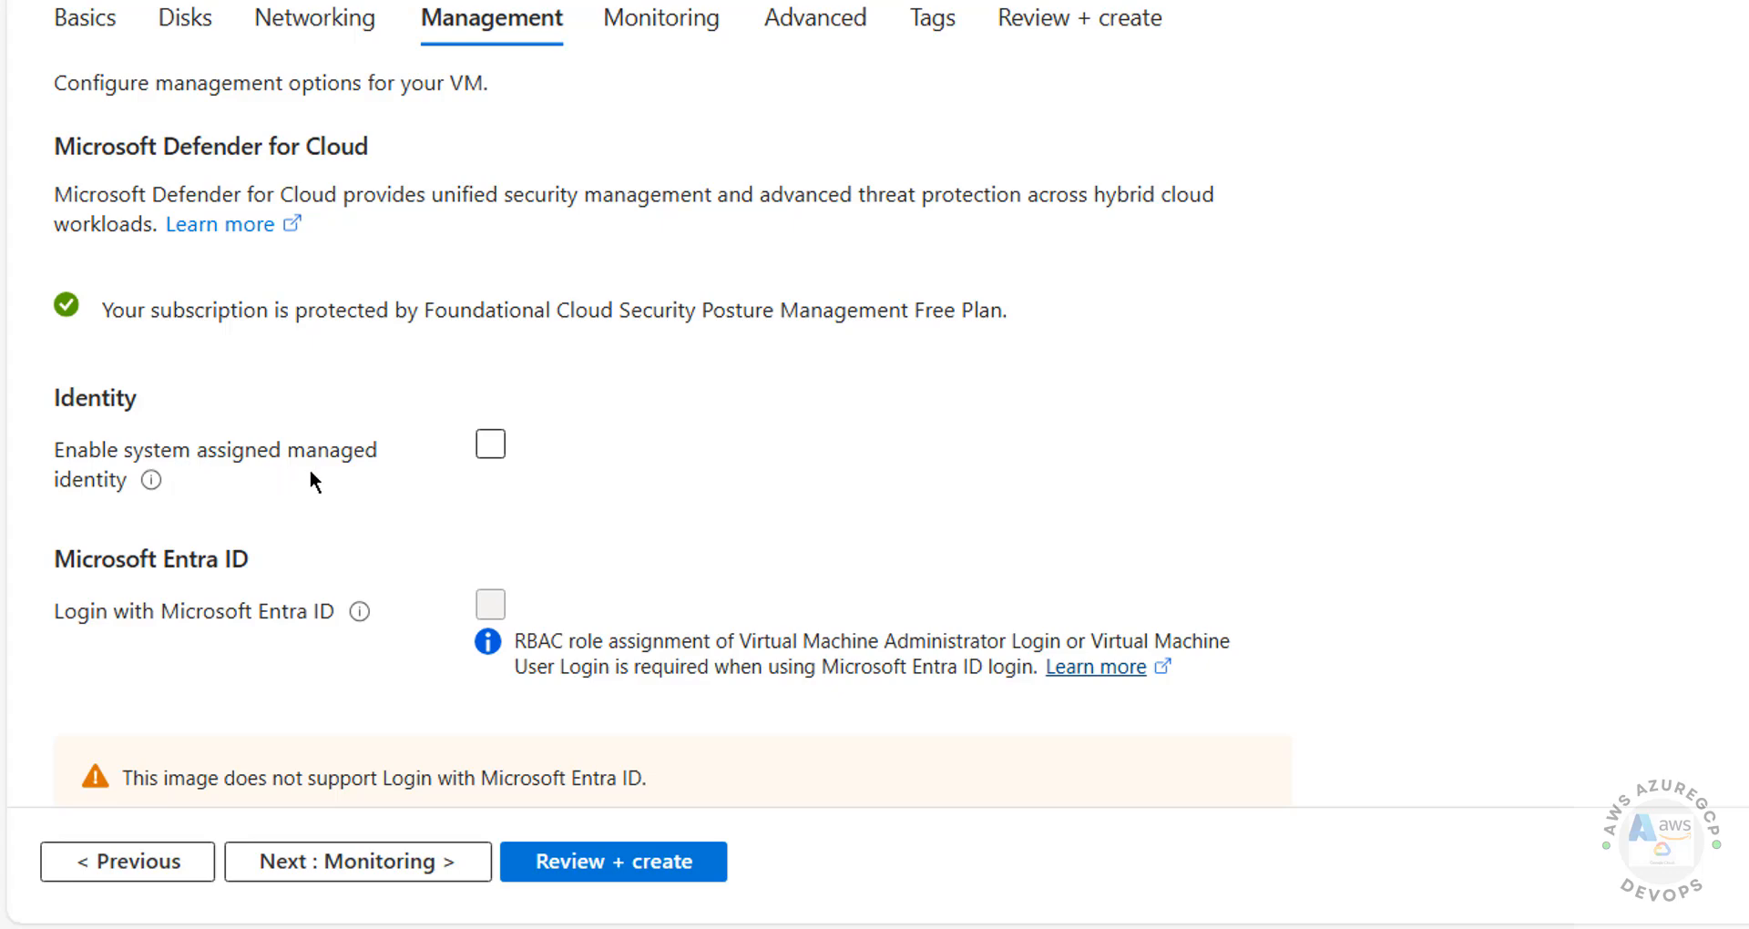
scroll(85, 614, "down", 5)
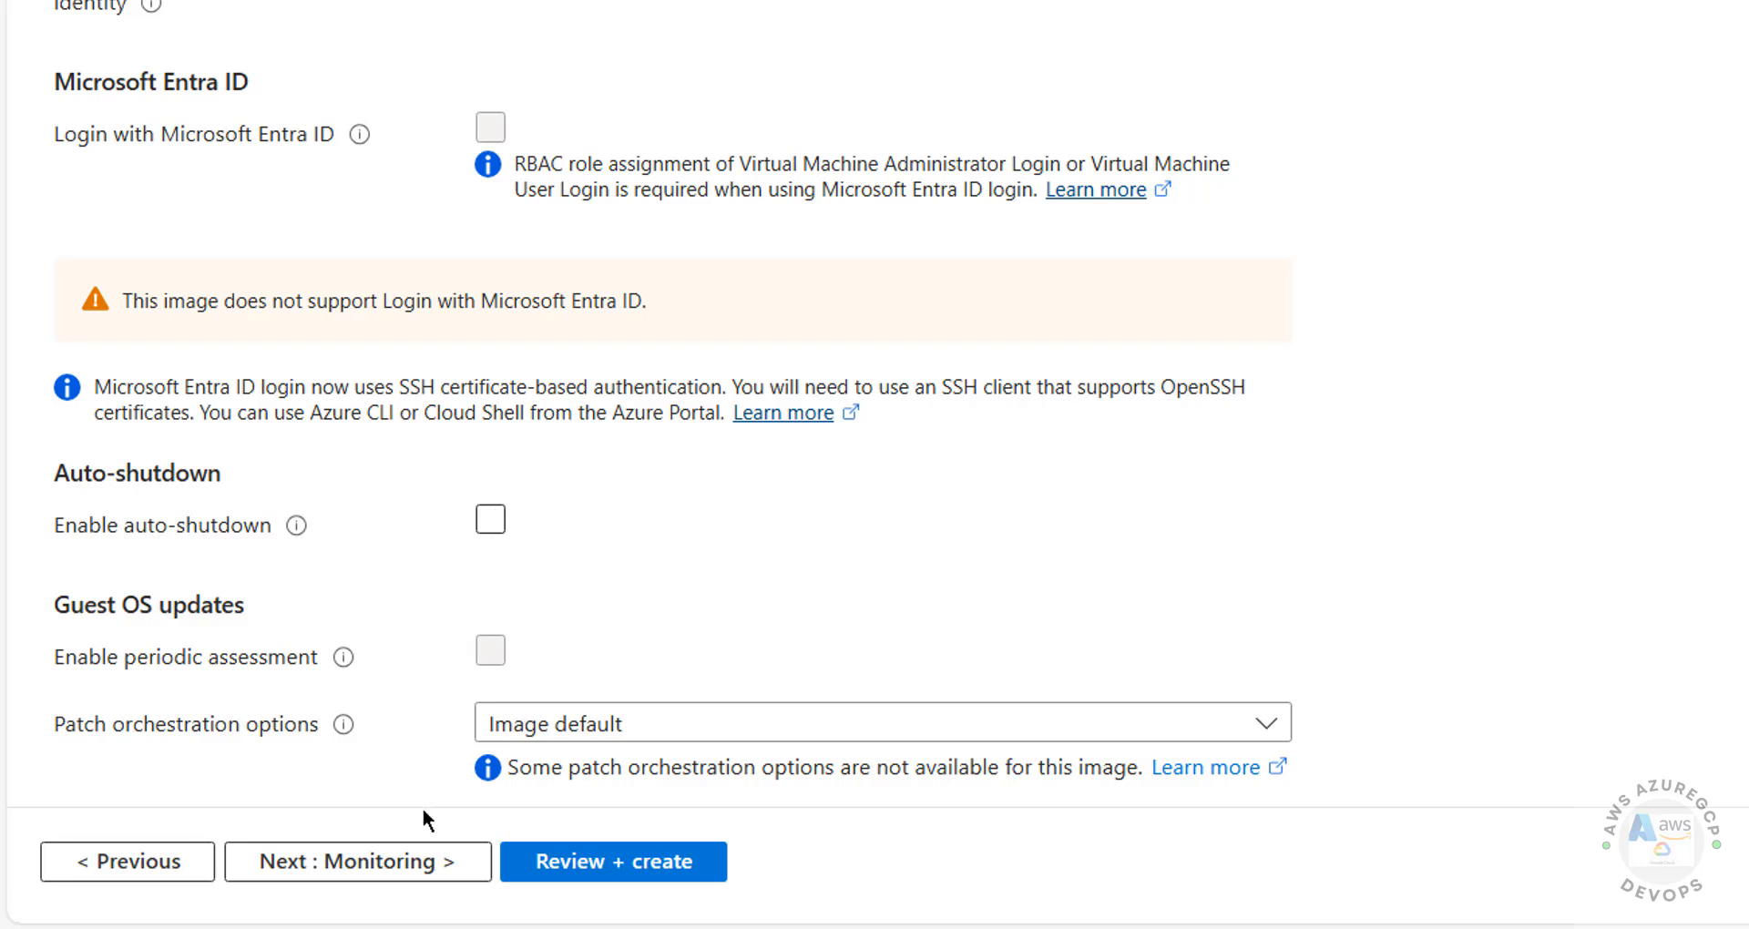
left_click(390, 863)
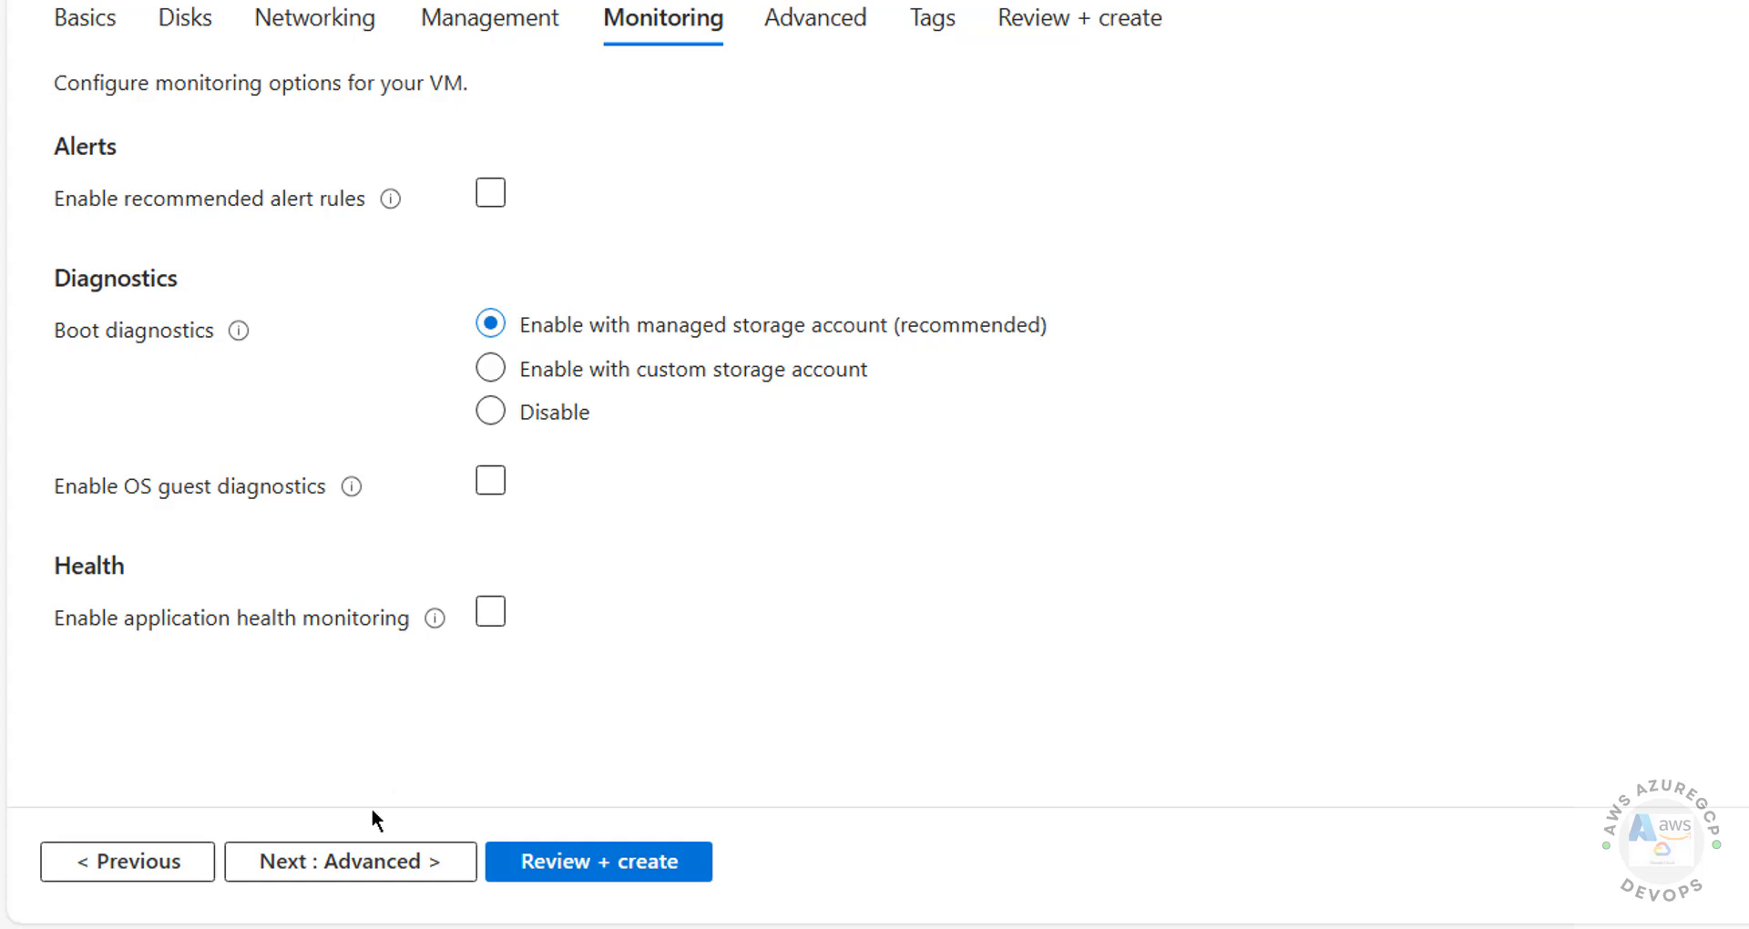
left_click(325, 867)
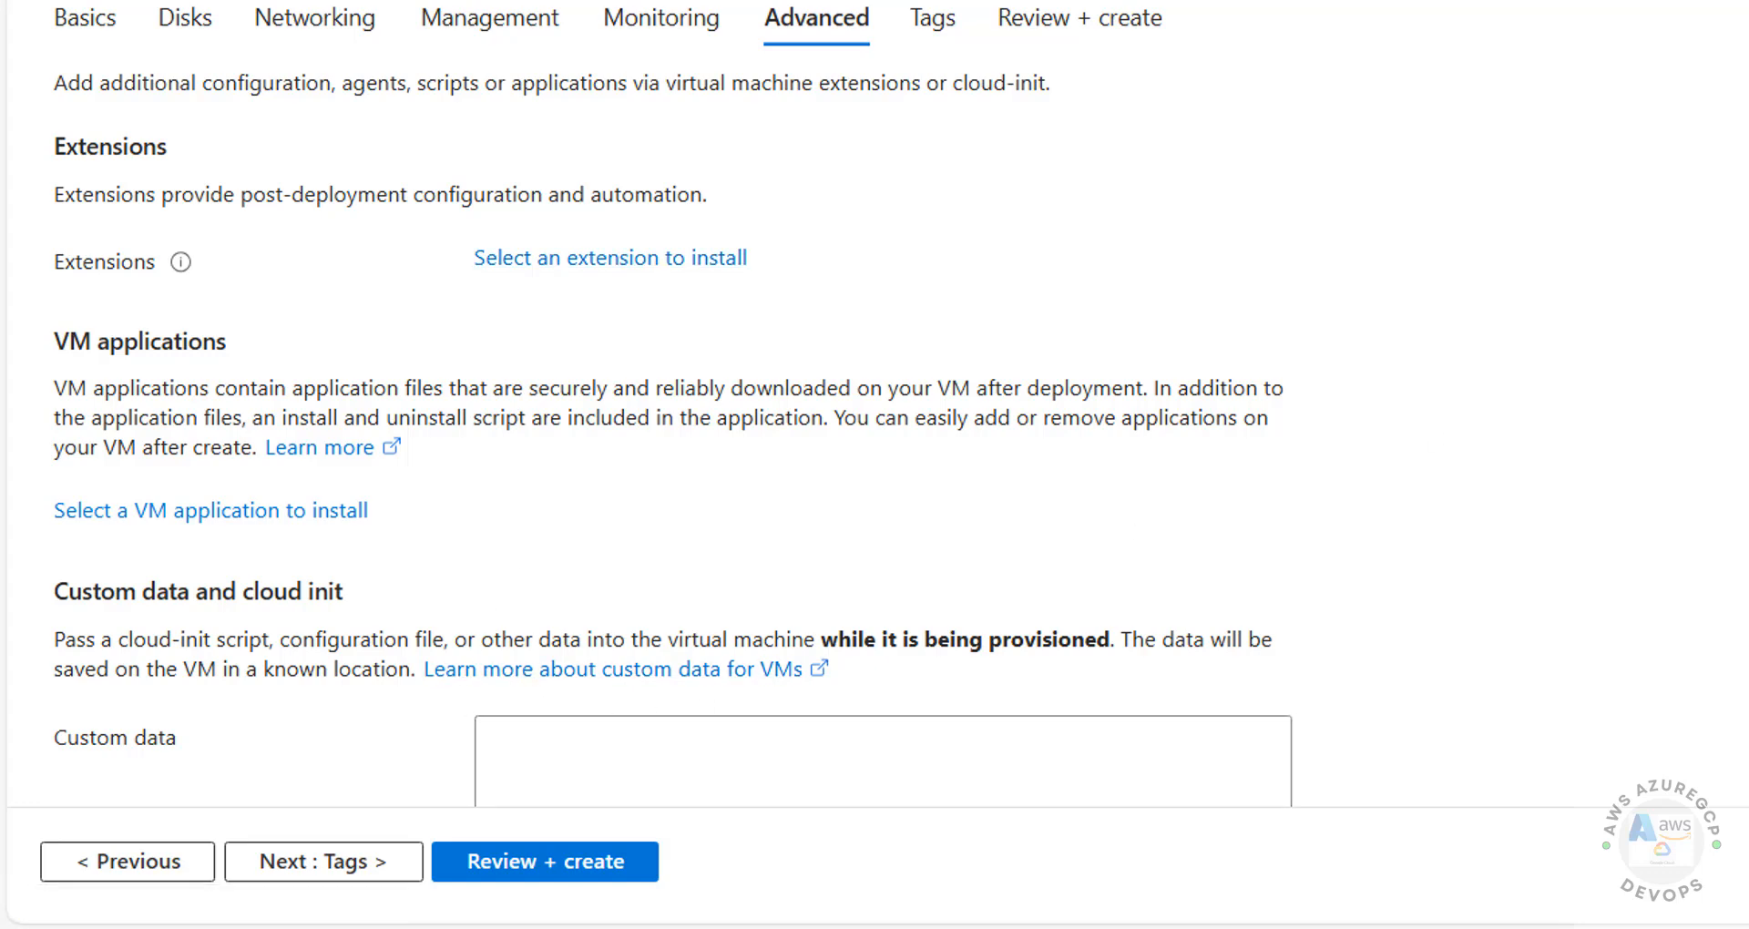
Step: Skip the Advanced and Tags tabs to reach Review + create, where validation passes
scroll(672, 401, "down", 8)
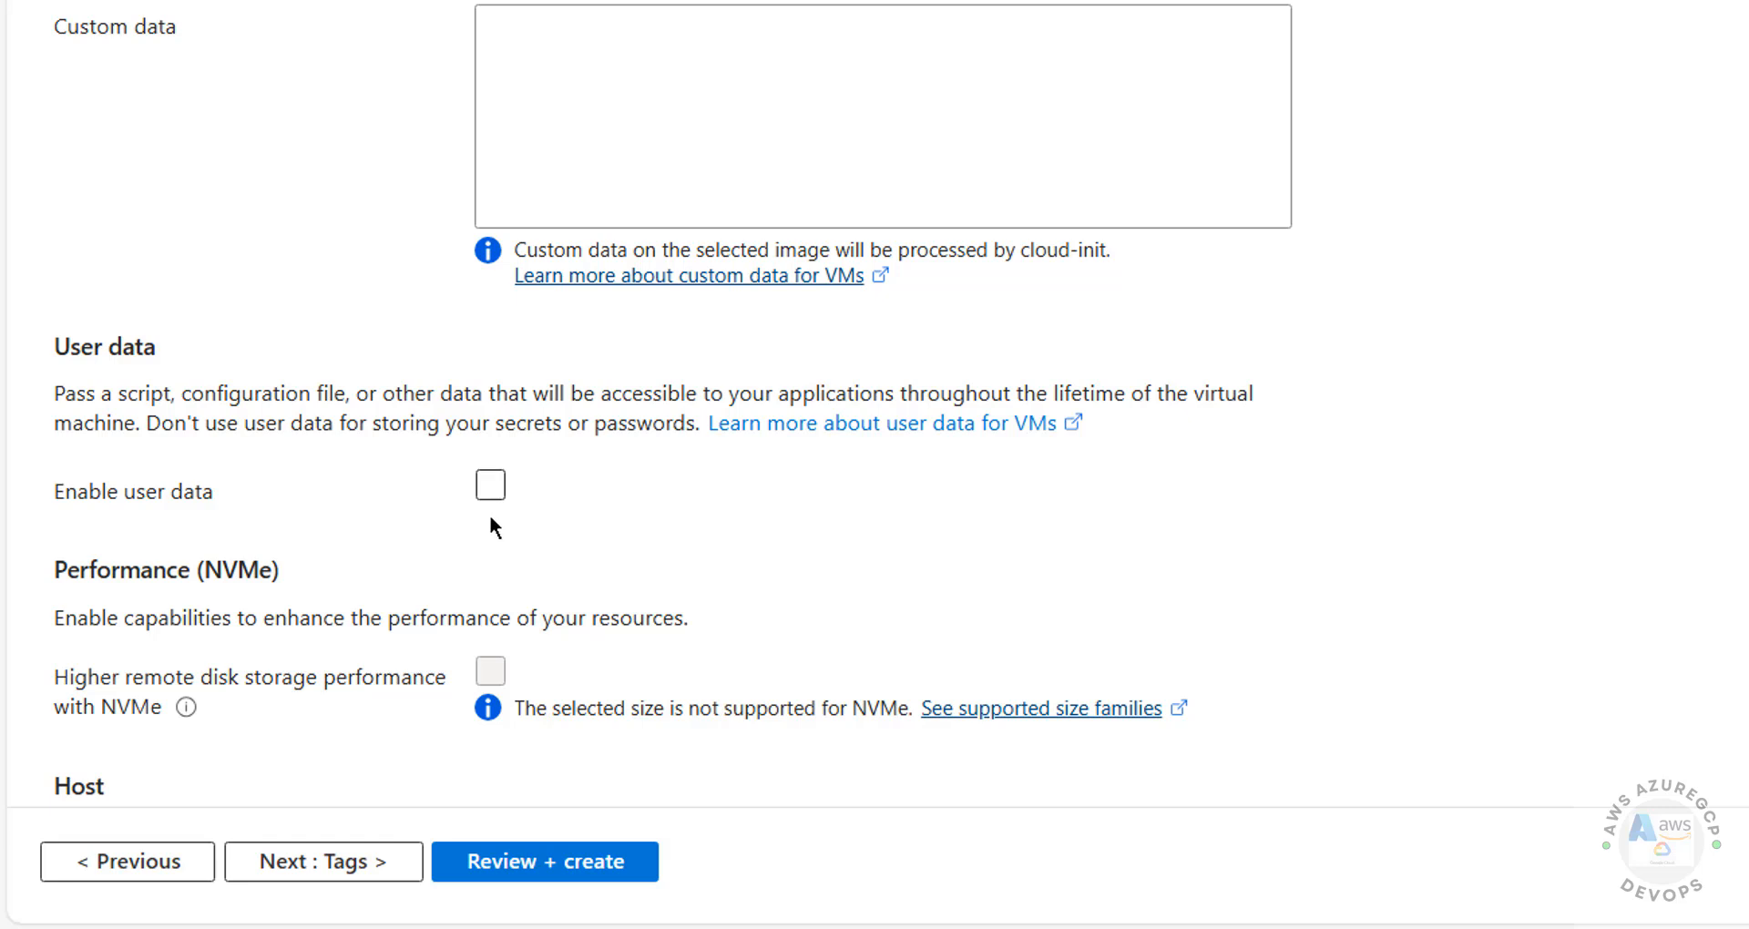
left_click(278, 866)
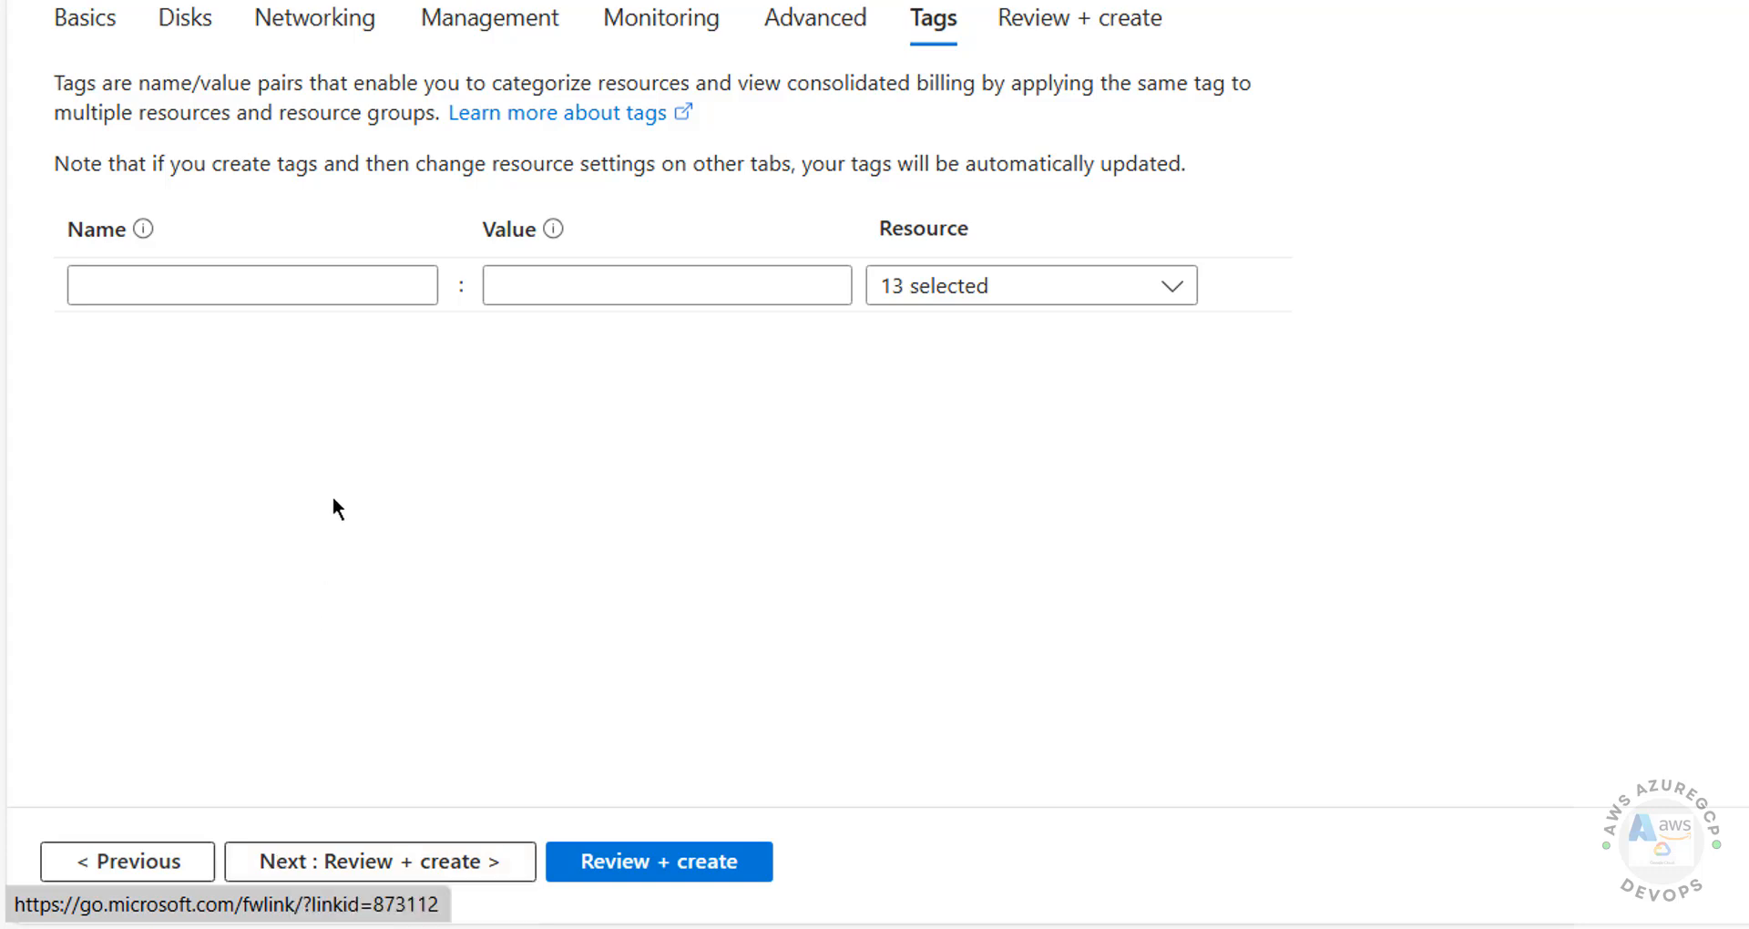
left_click(419, 861)
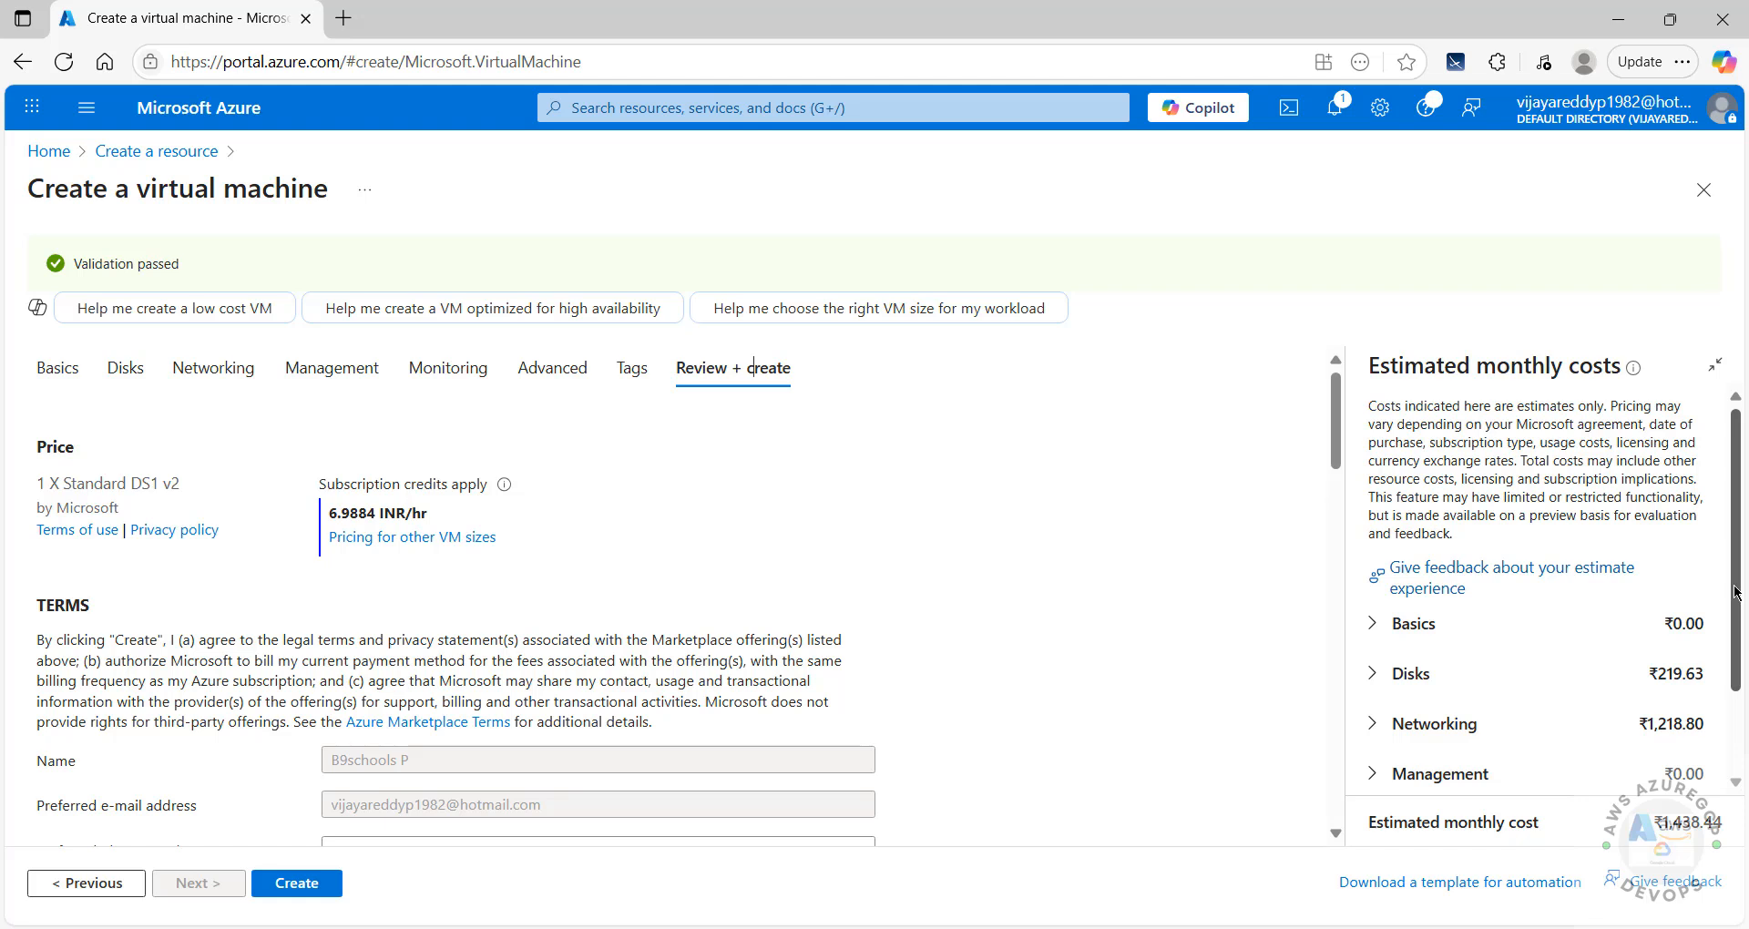
Step: Check the Standard DS1 v2 cost of 6.9884 INR/hr and create the Debian VM
scroll(1735, 592, "down", 1)
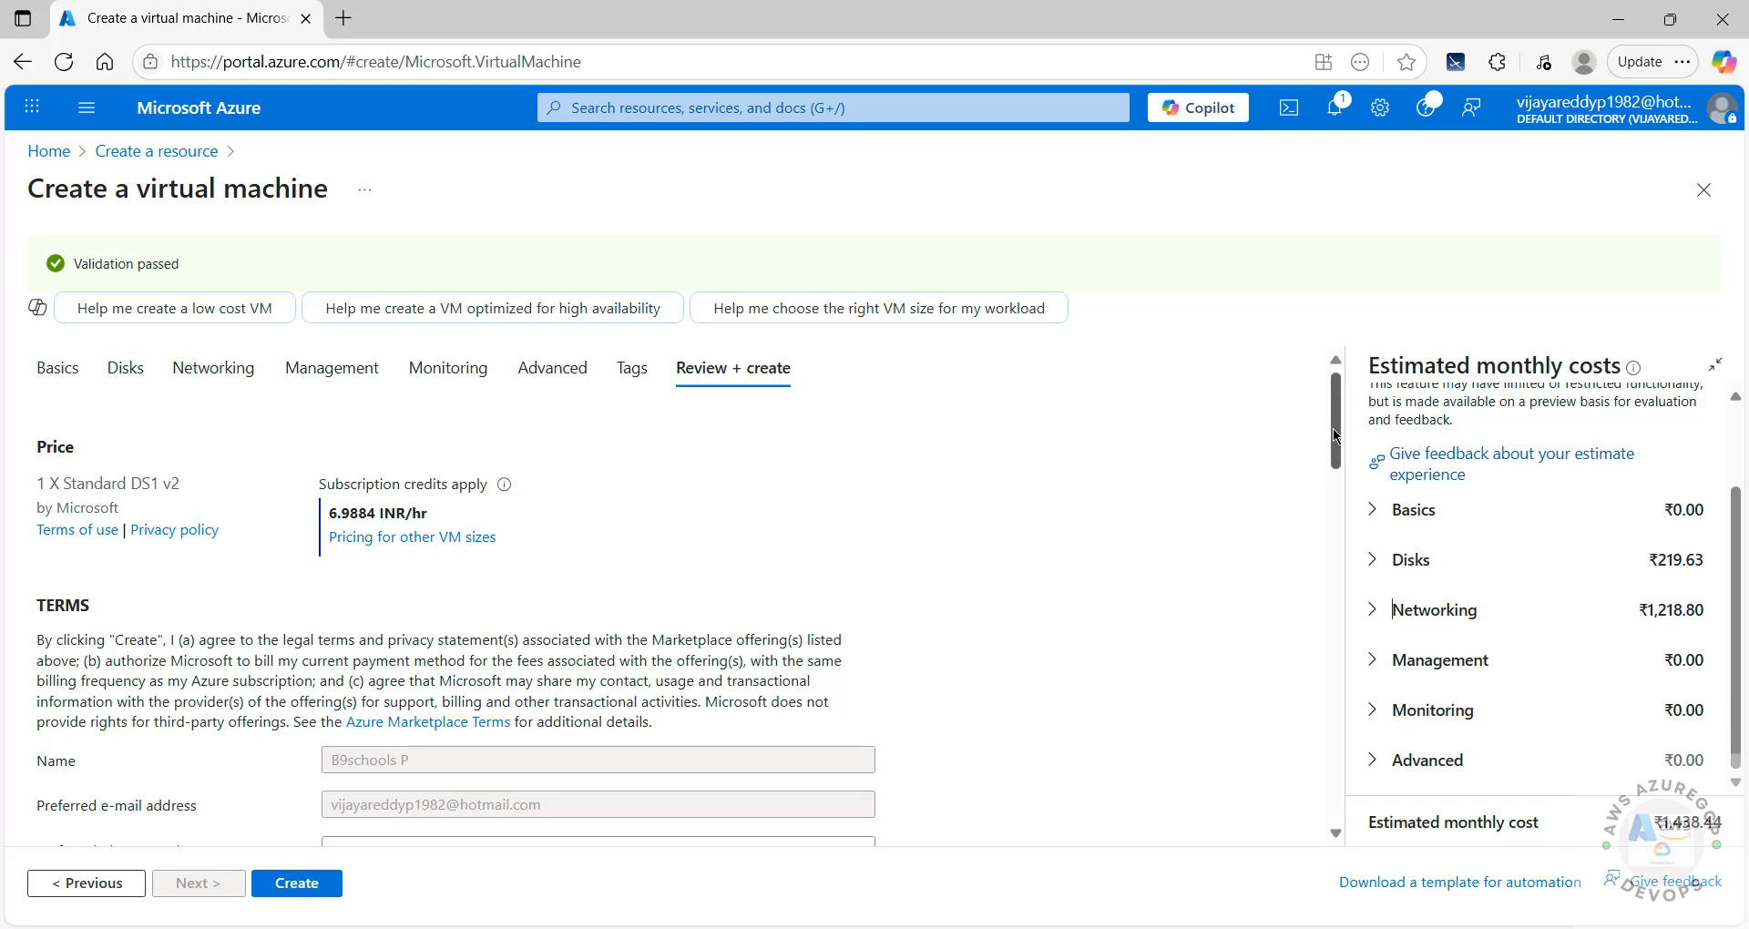
scroll(1335, 436, "down", 10)
scroll(1335, 435, "up", 10)
left_click(316, 891)
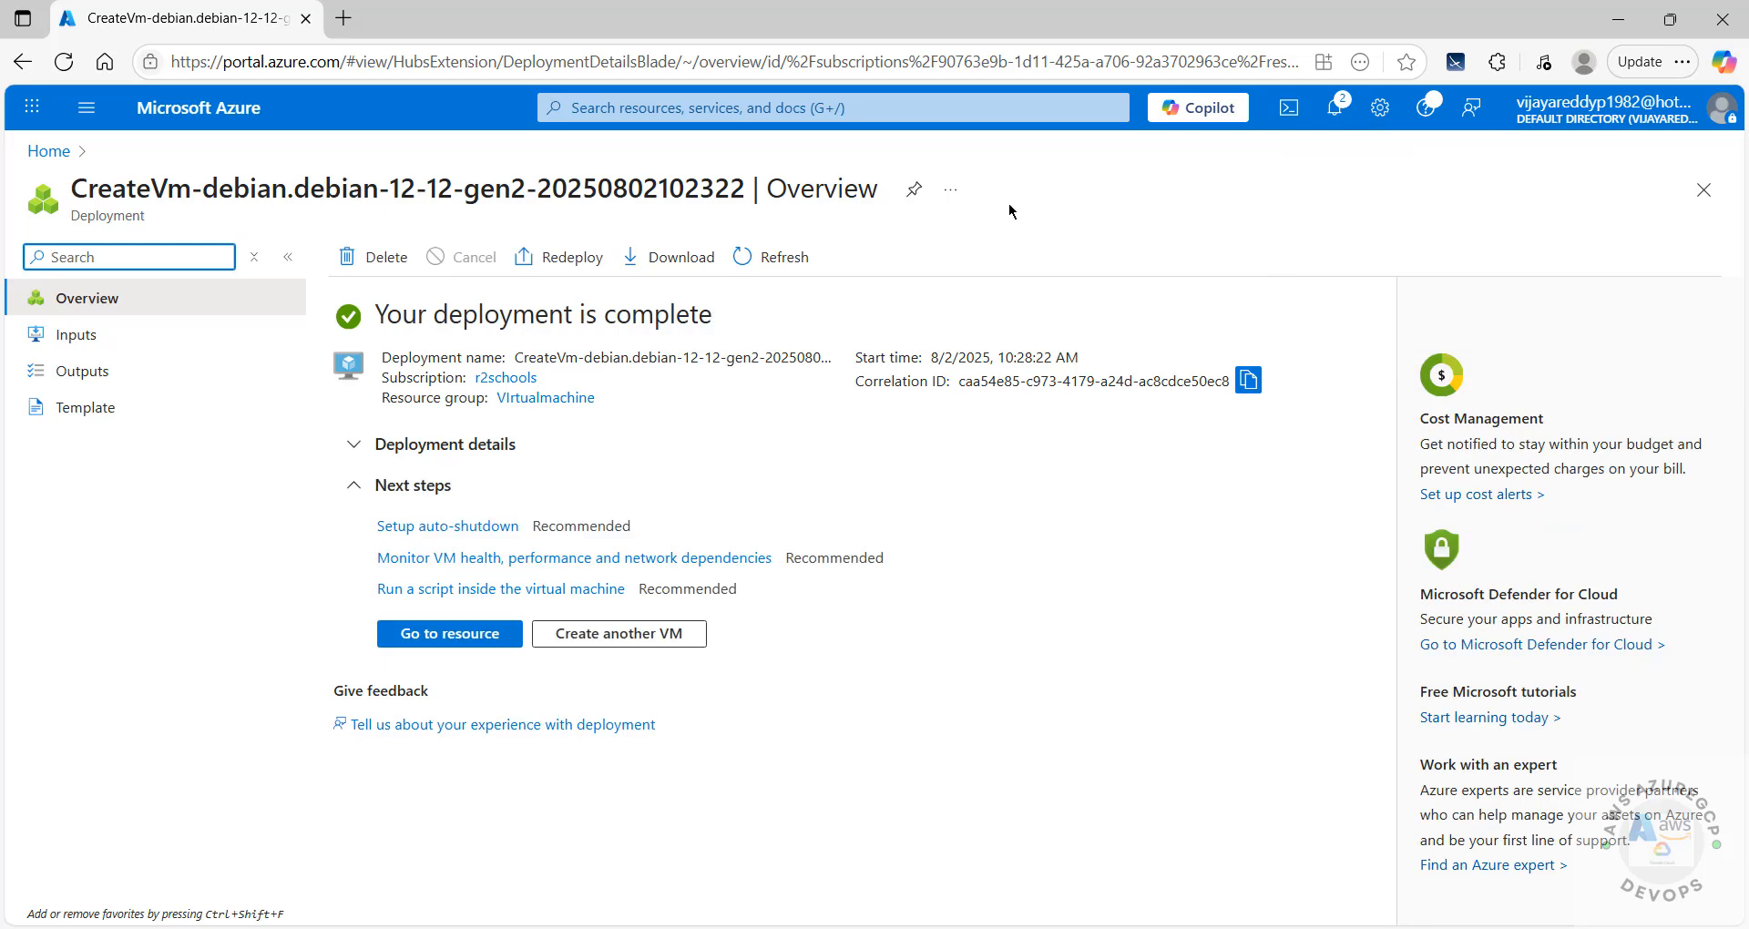
Step: Confirm the Deployment succeeded notification for debian12az, then return to the Azure home page
left_click(1335, 108)
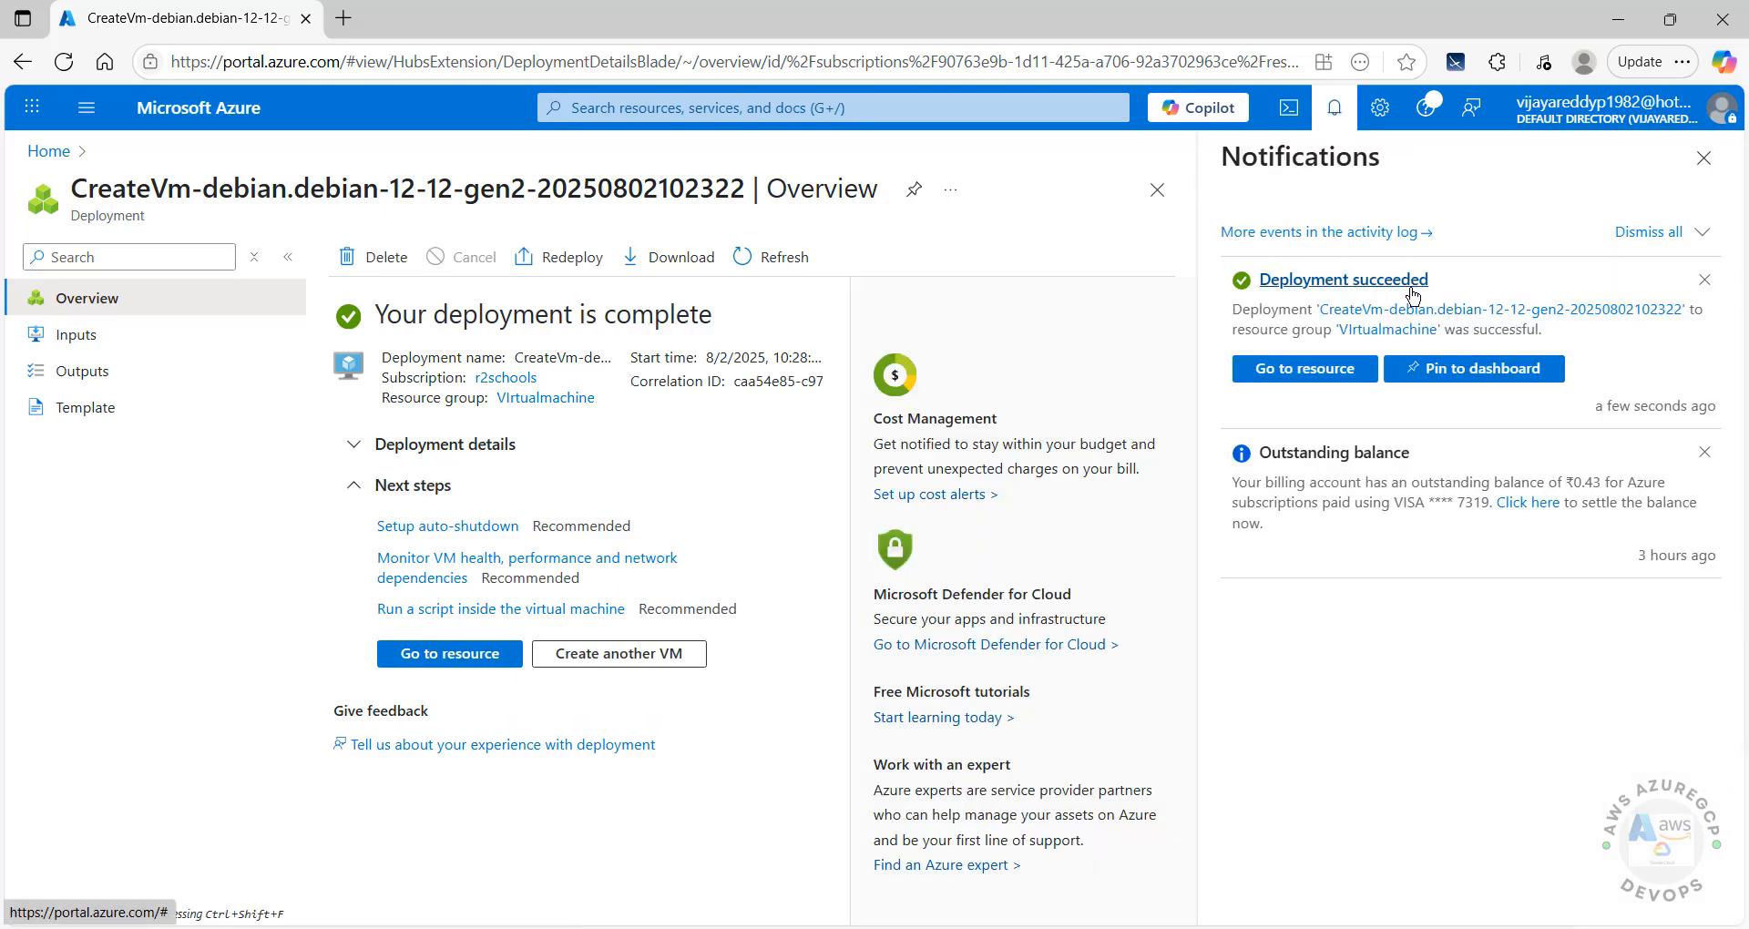
left_click(1702, 158)
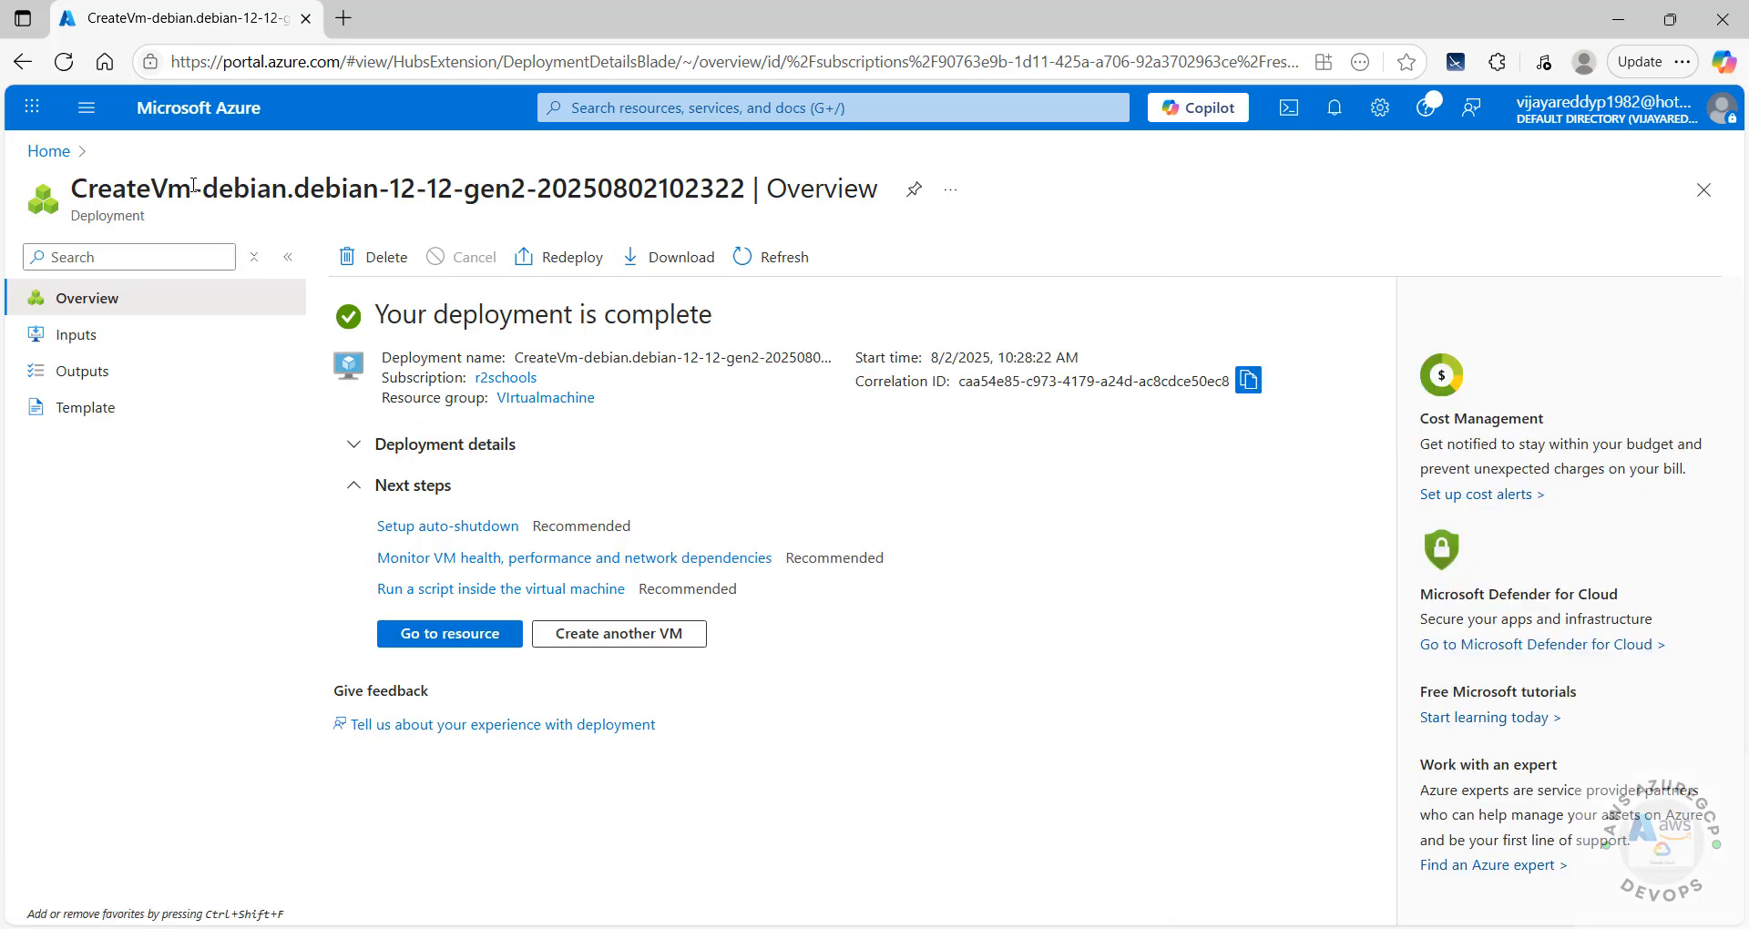
left_click(198, 110)
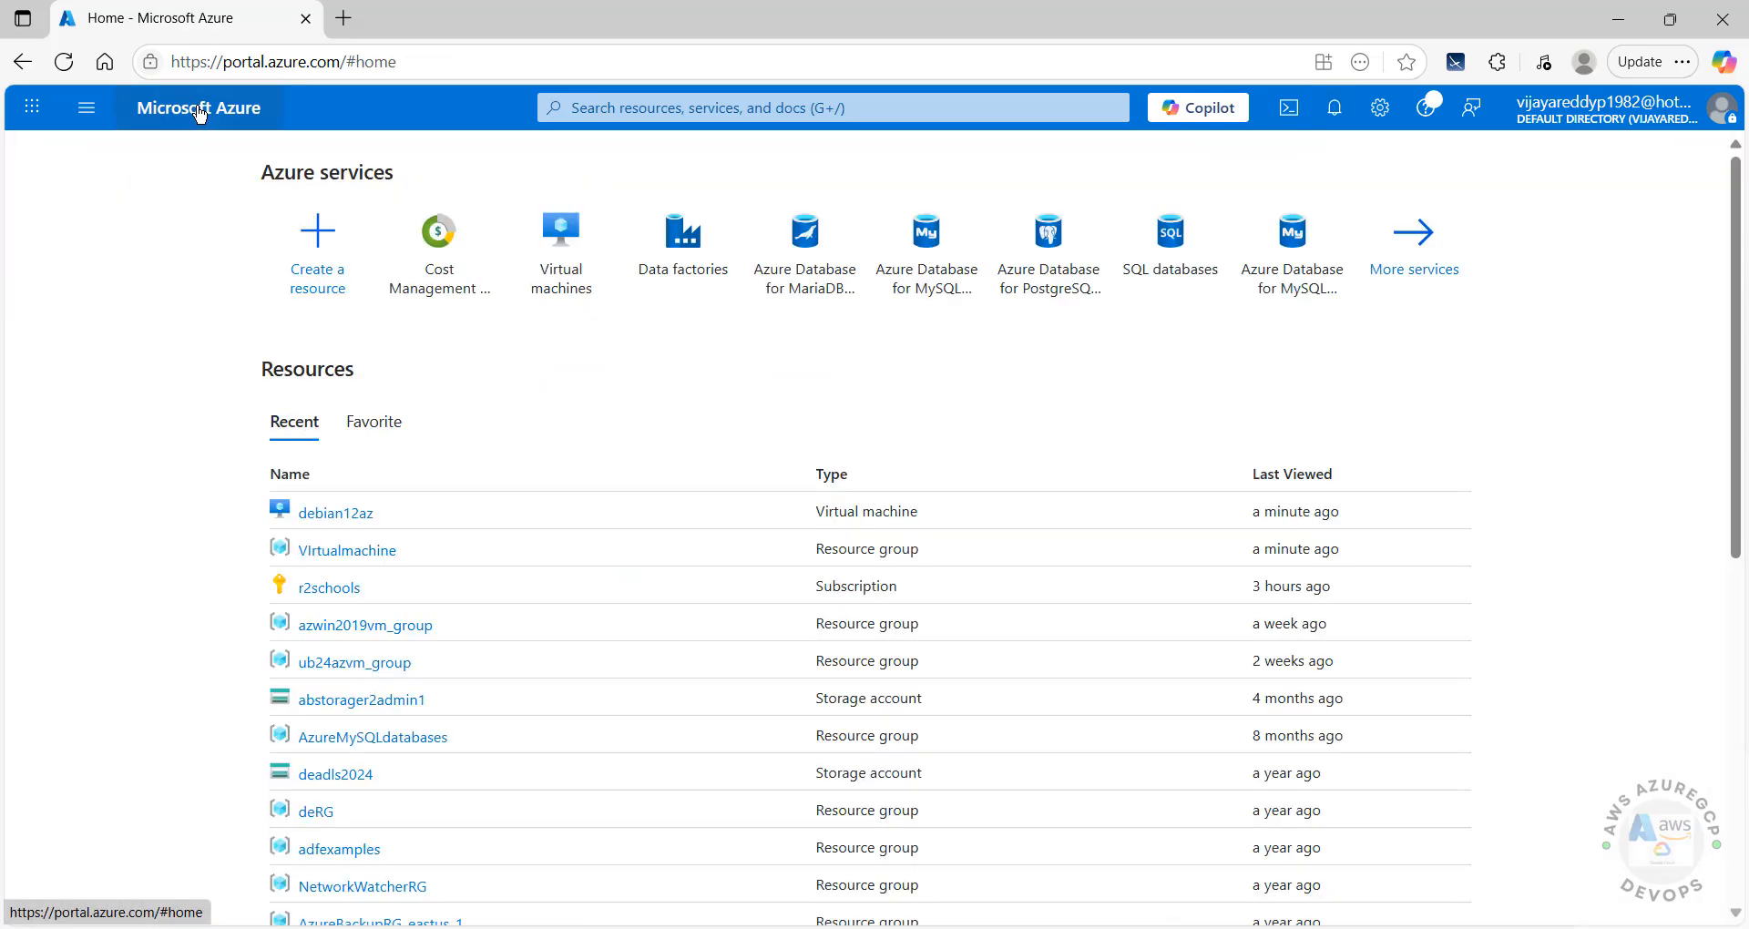
Step: Open the debian12az VM from the Virtual machines list, with the list blade collapsed
left_click(562, 287)
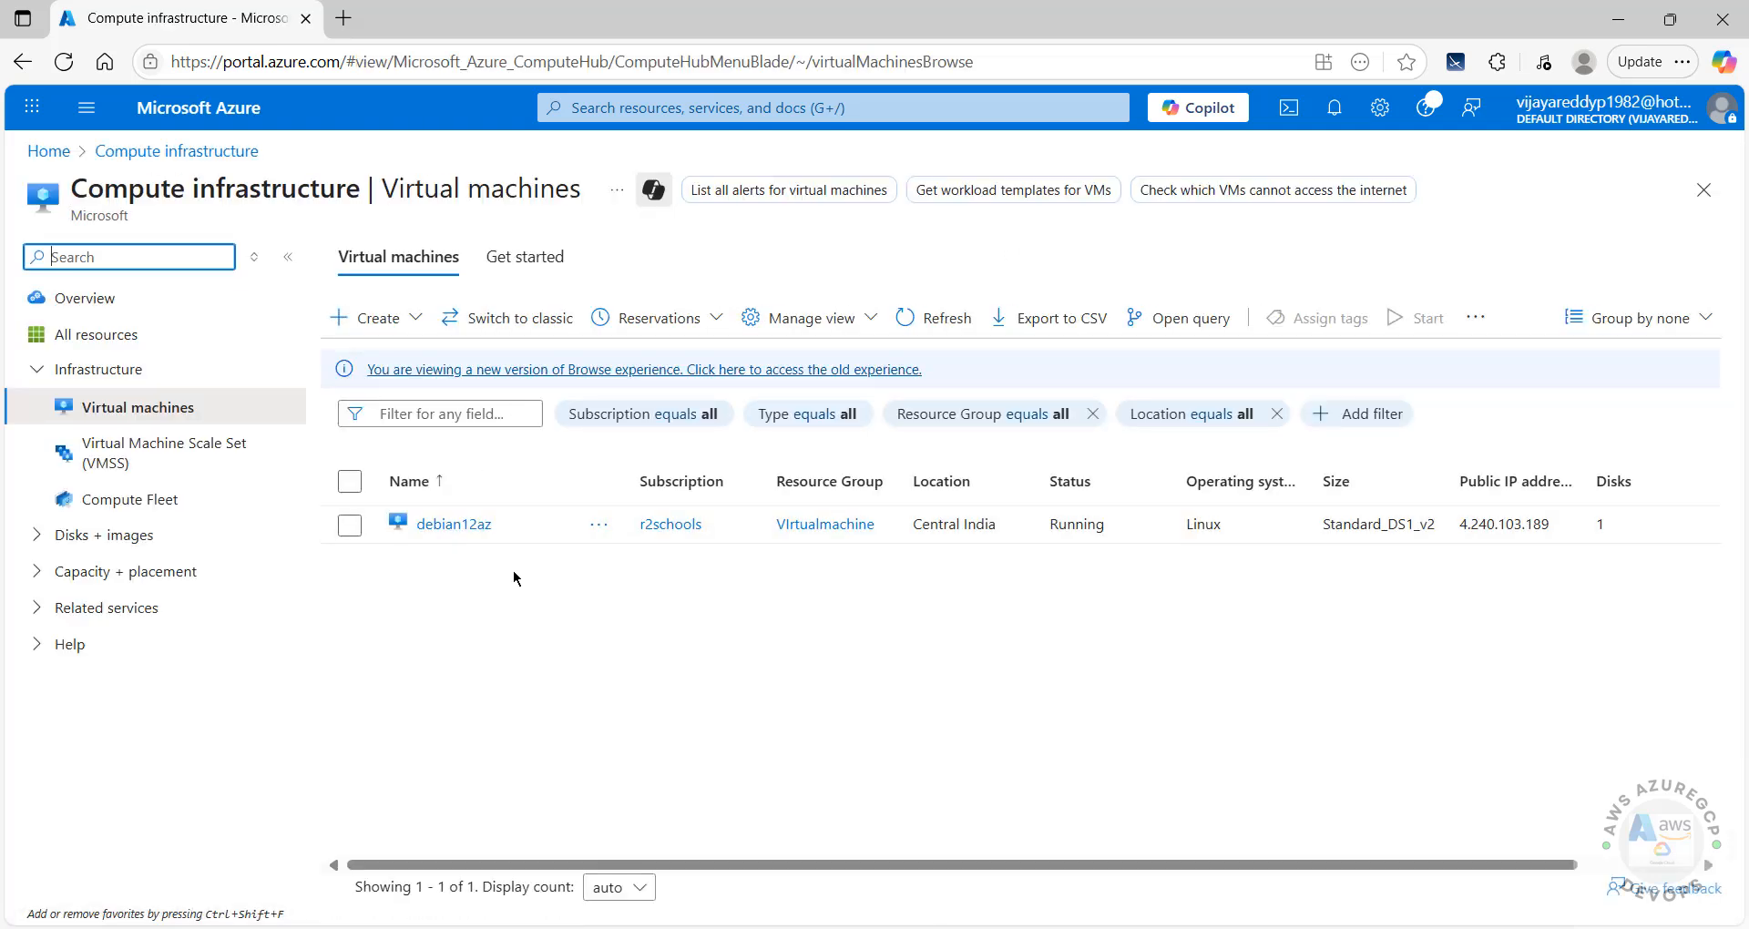
left_click(456, 526)
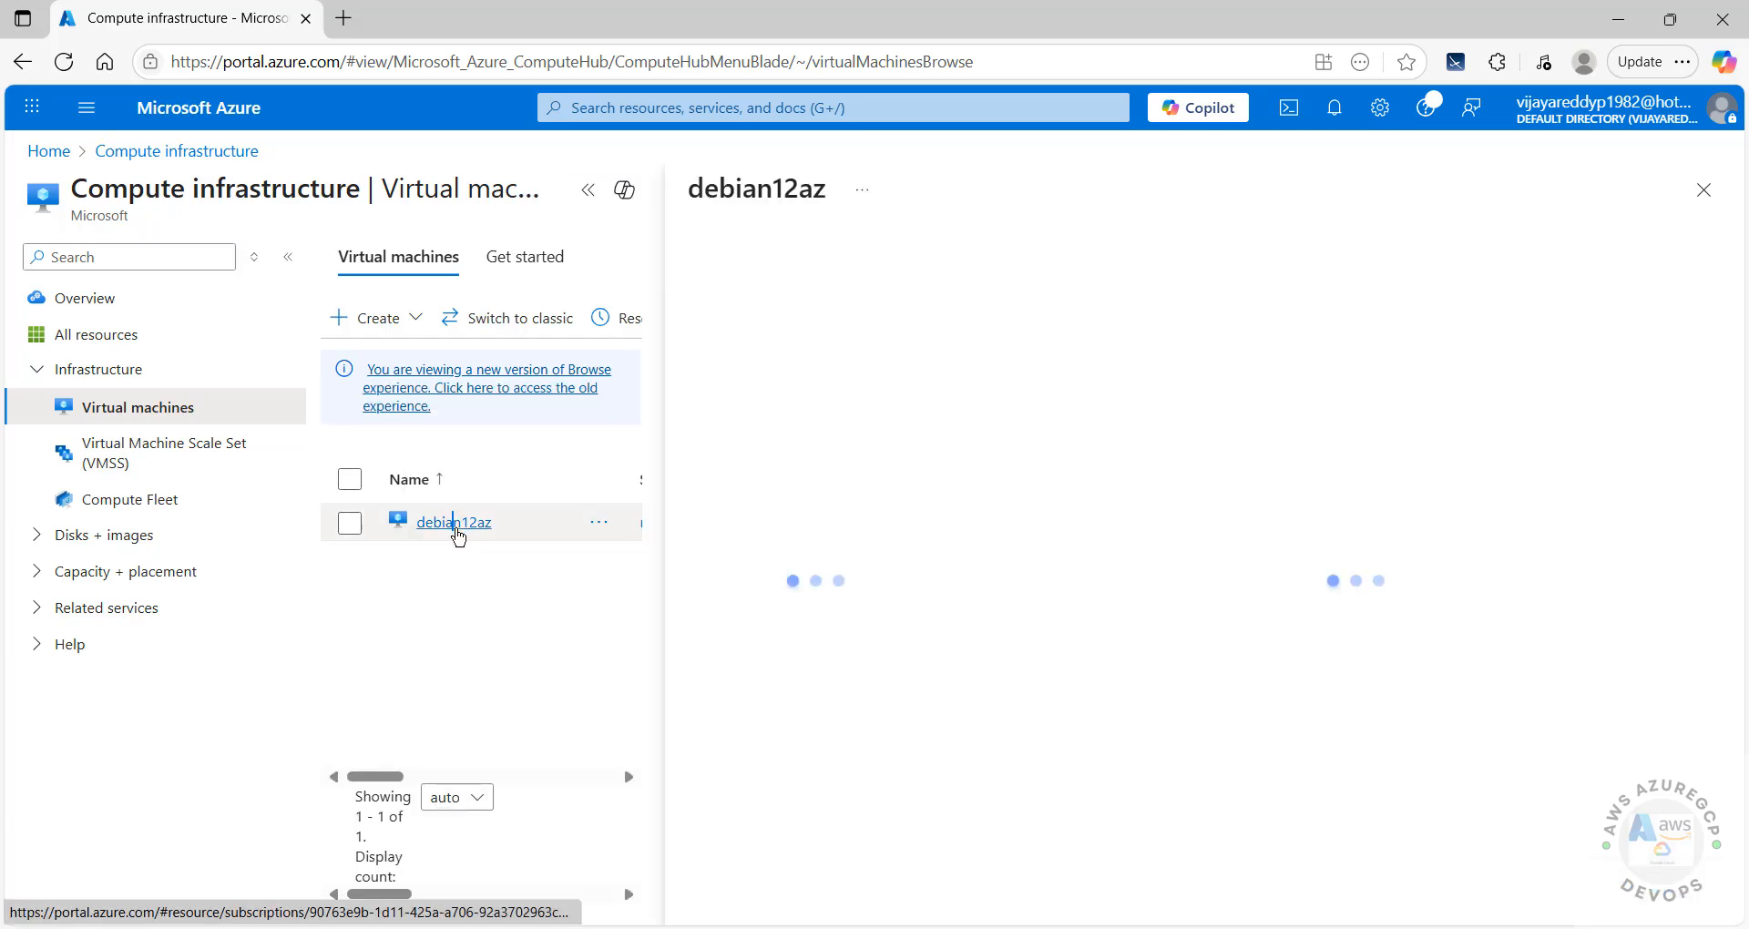
left_click(590, 191)
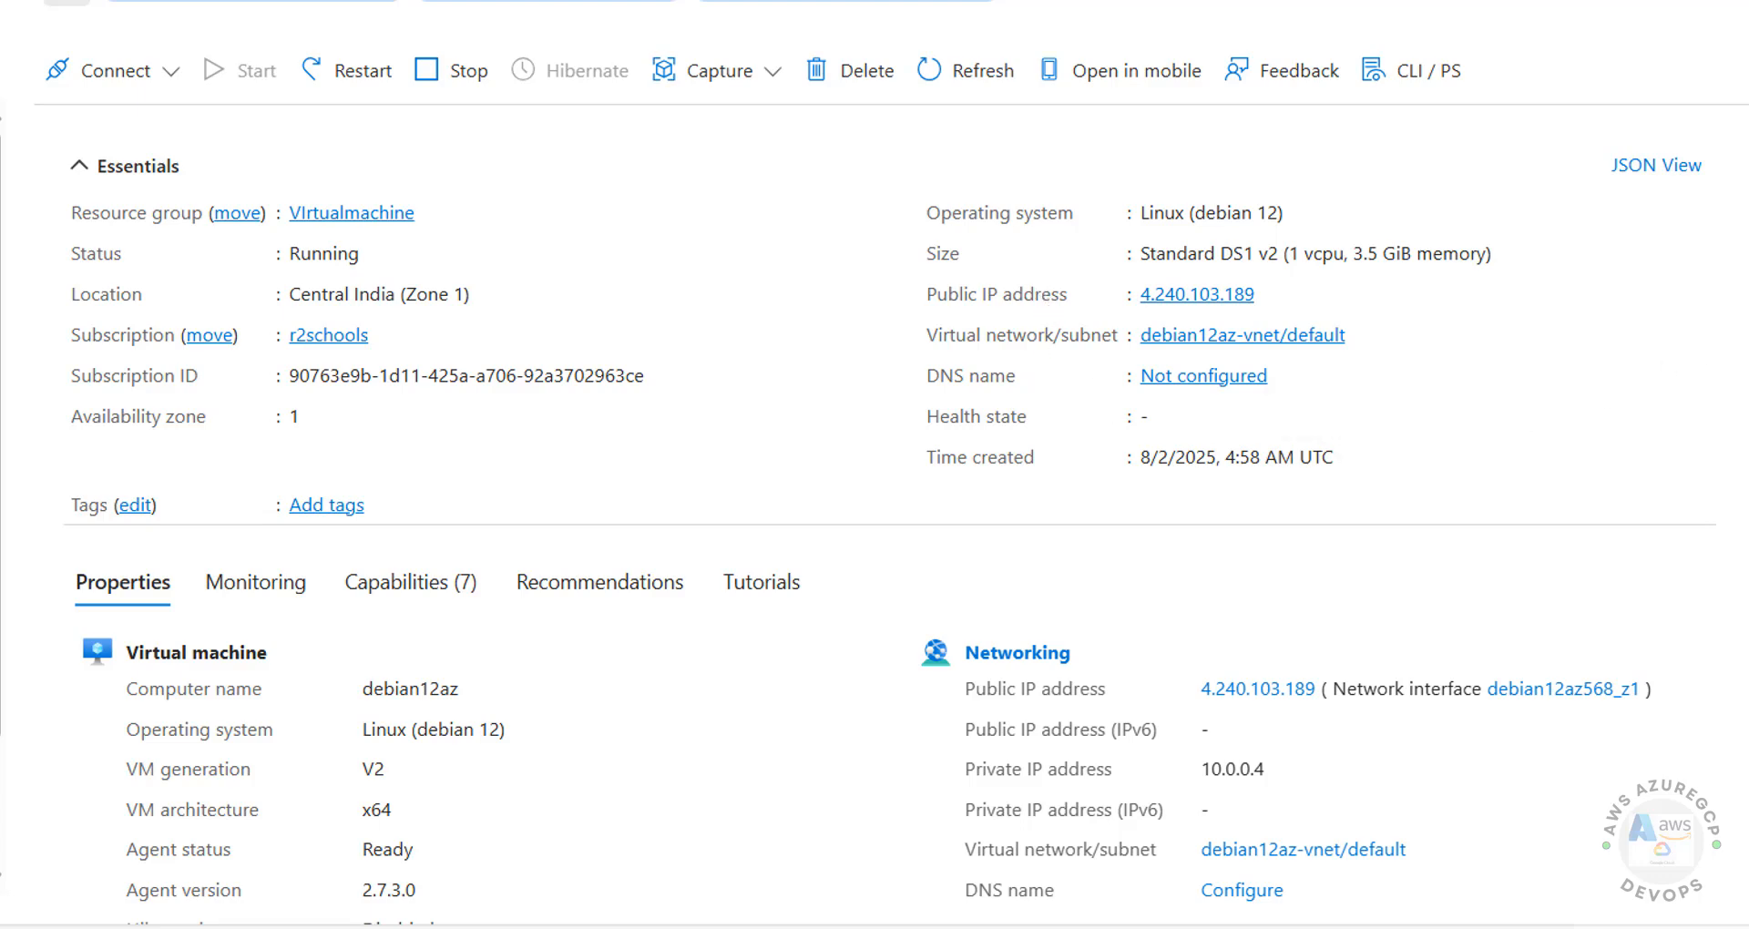
Step: Review the Overview properties, including public IP 4.240.103.189, and show the Connect options
scroll(874, 525, "down", 3)
left_click_drag(1139, 151, 1371, 167)
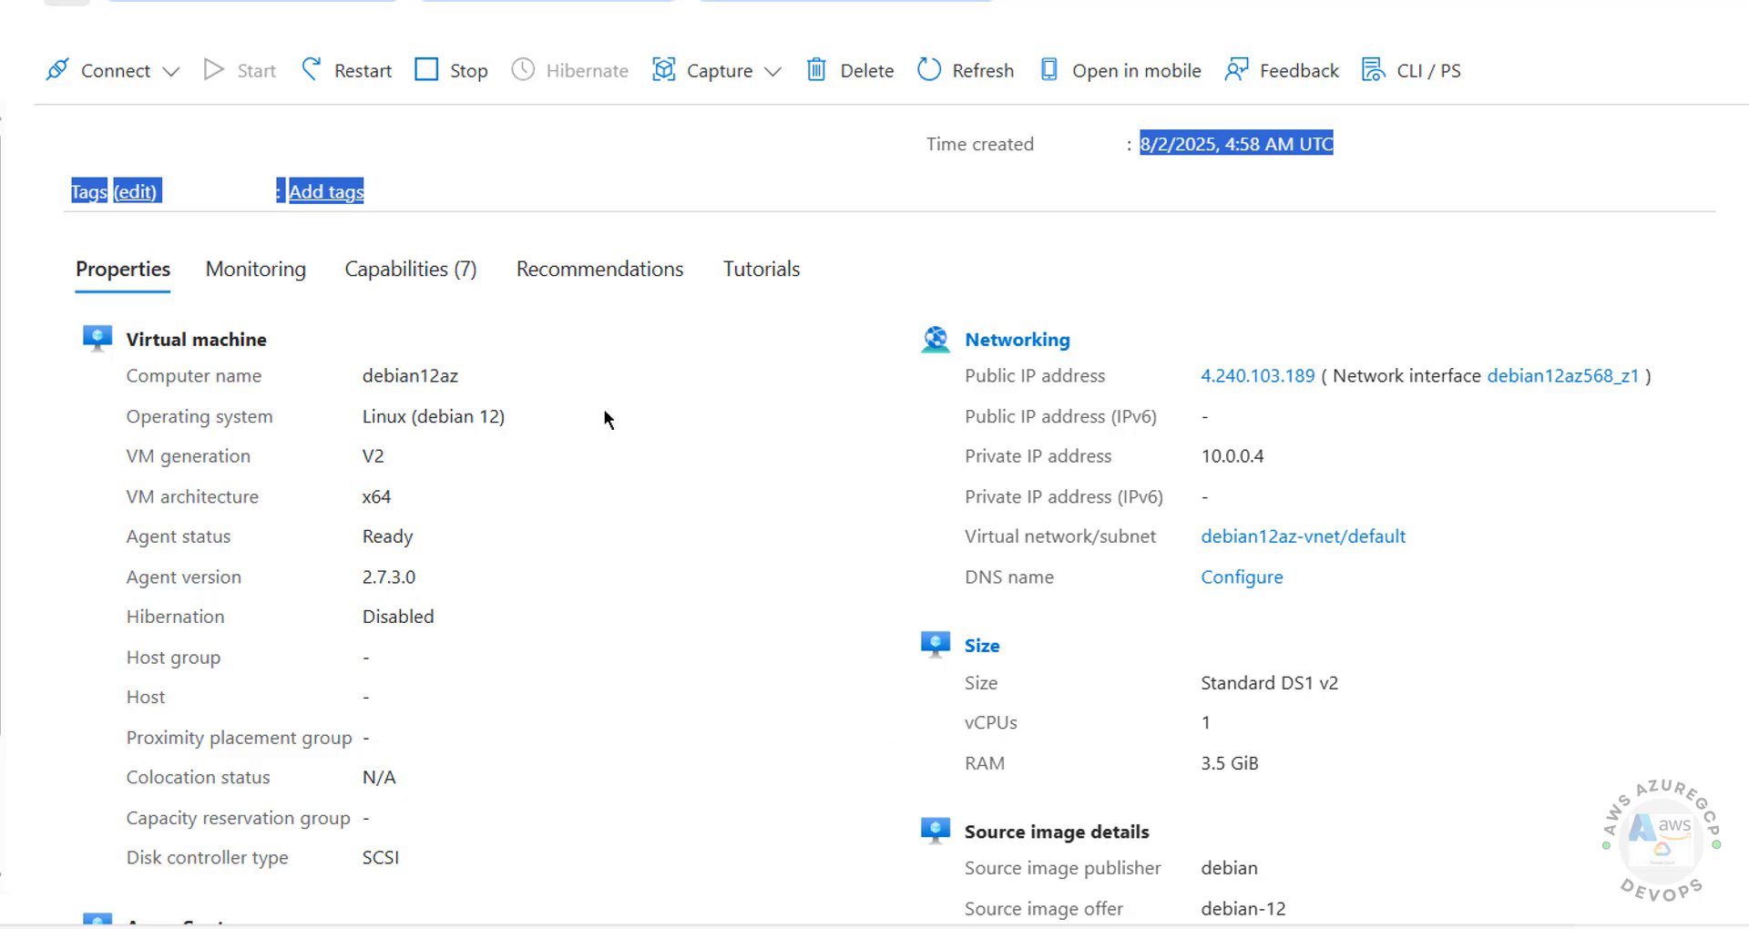
left_click(603, 346)
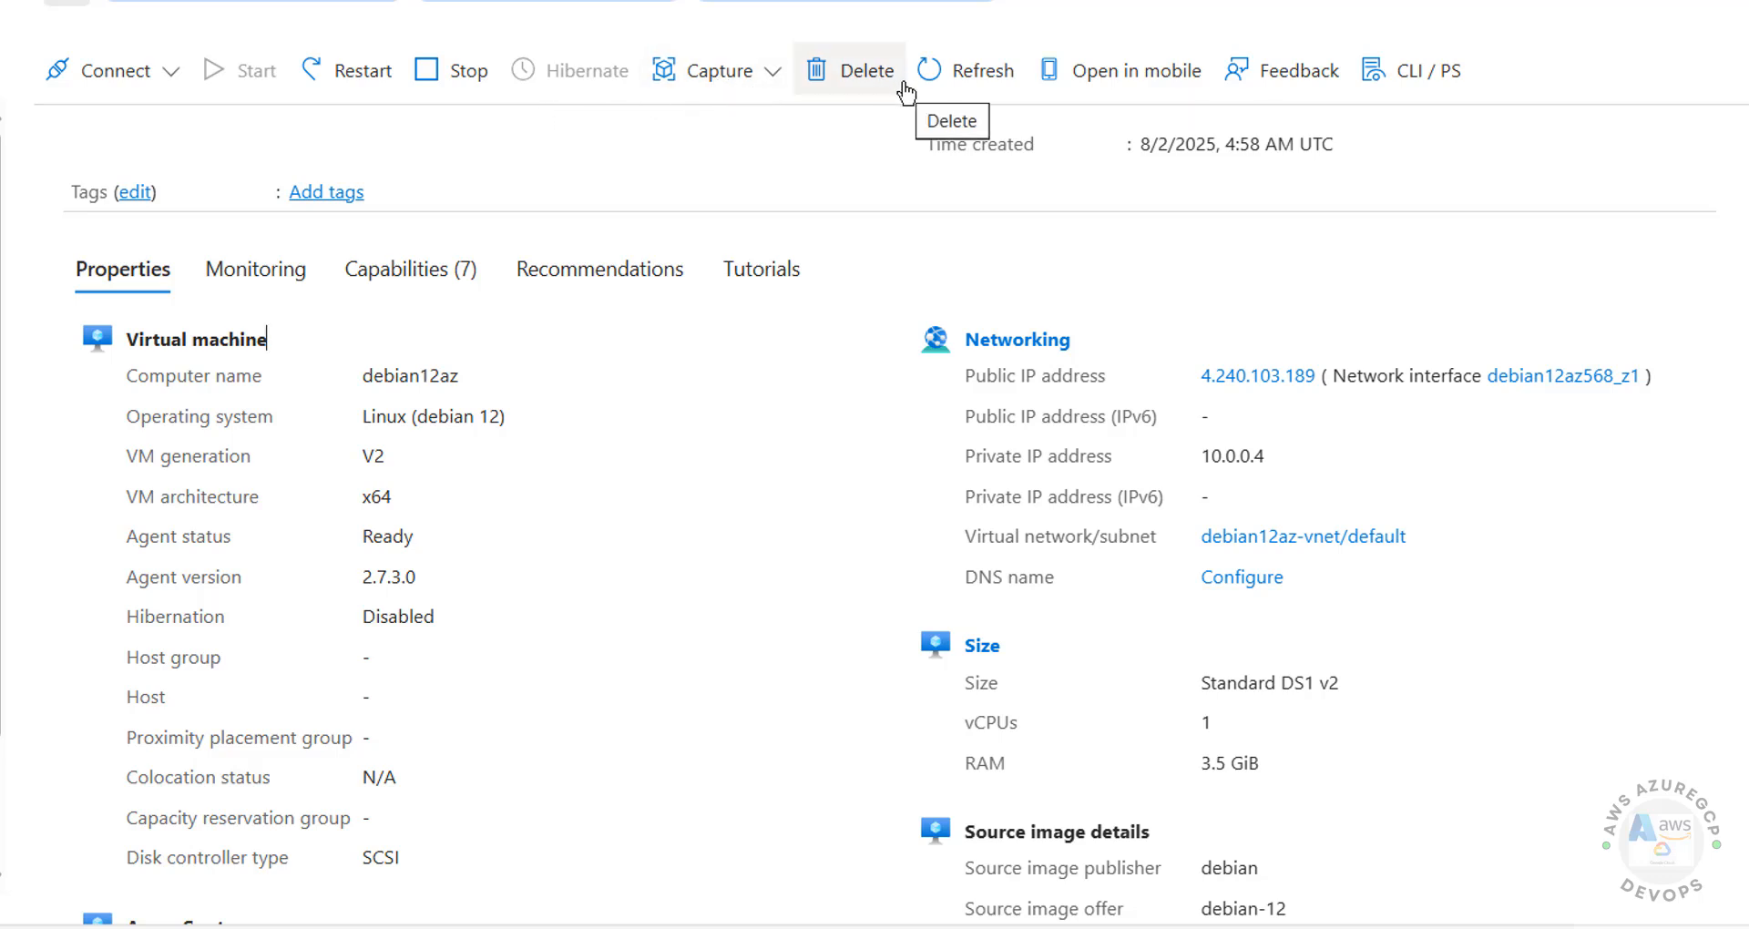
left_click(167, 80)
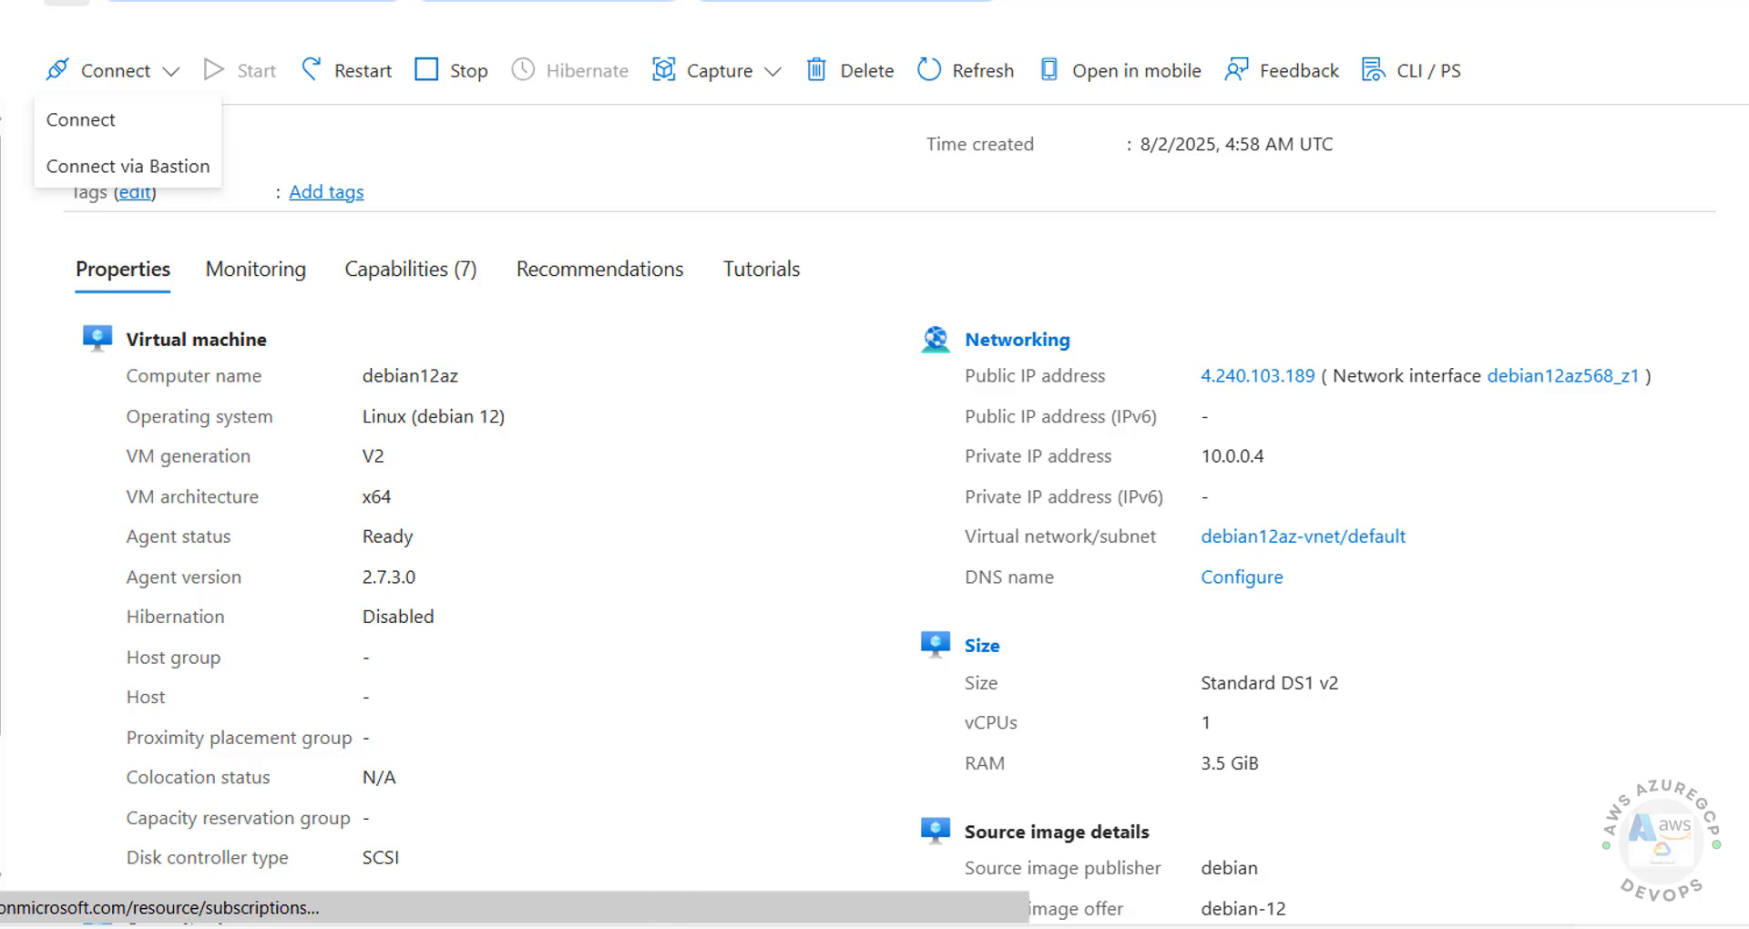
Step: Open the VM's Connect page and copy the public IP address 4.240.103.189
left_click(97, 125)
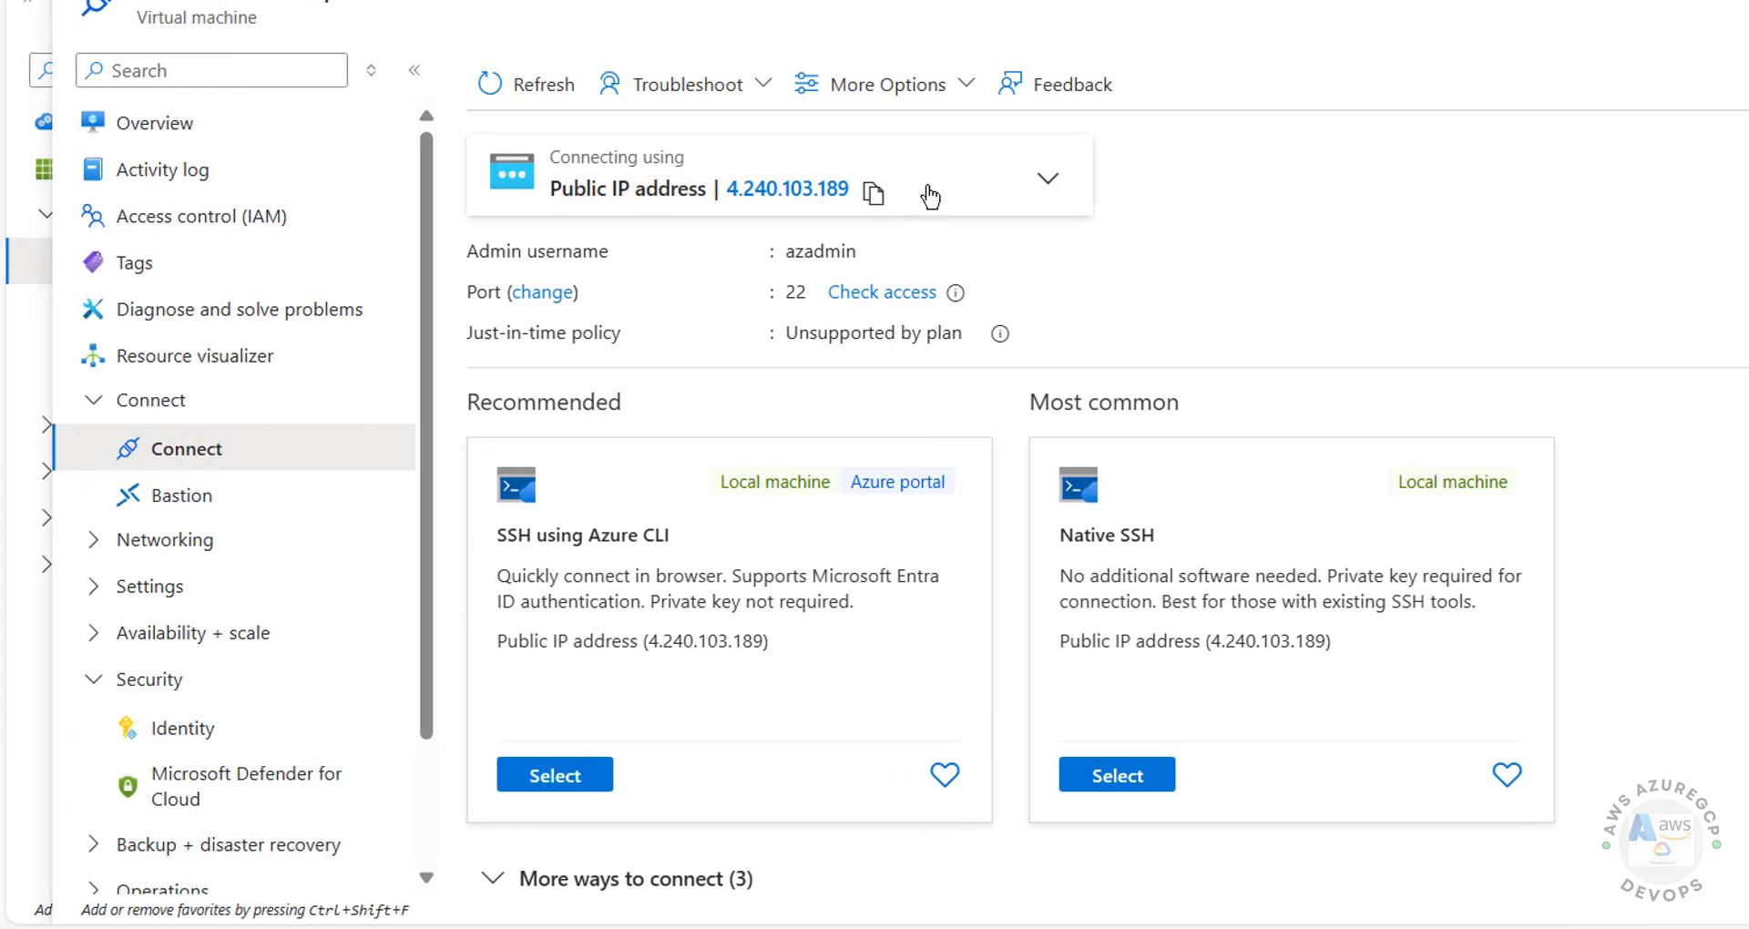
left_click(873, 193)
Step: Launch PuTTY from the Windows Run prompt
key("super+r")
type("putty")
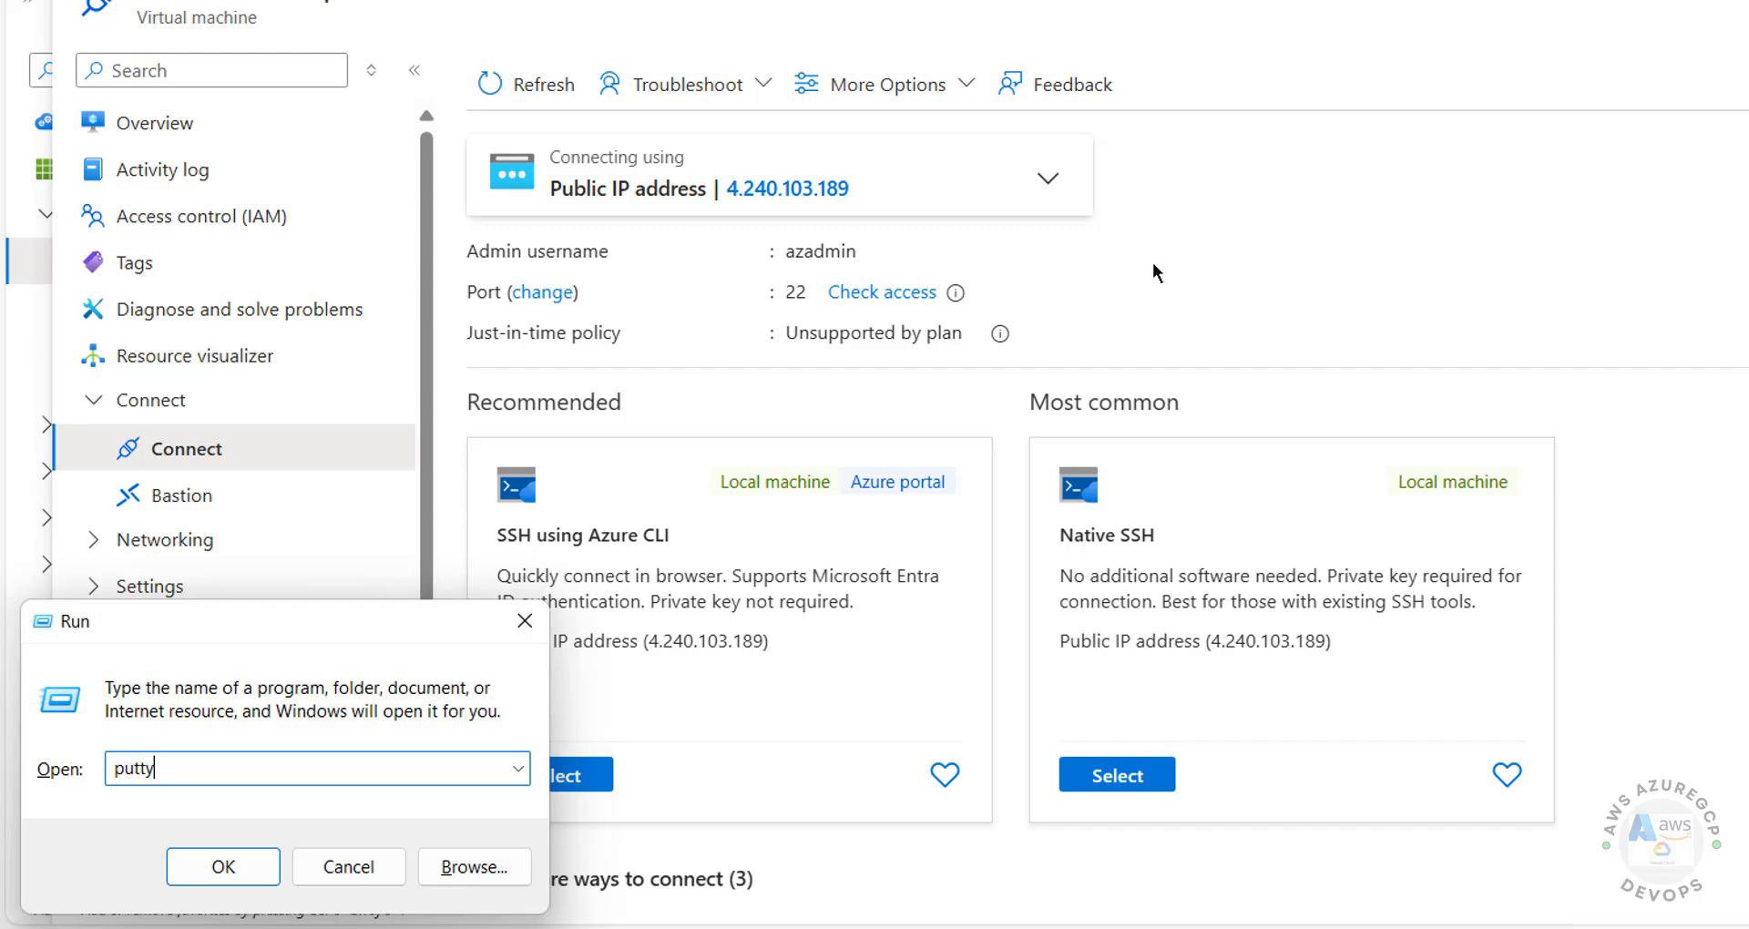
key("Return")
Step: Start an SSH session to 4.240.103.189 on port 22 and accept the server's host key
key("ctrl+v")
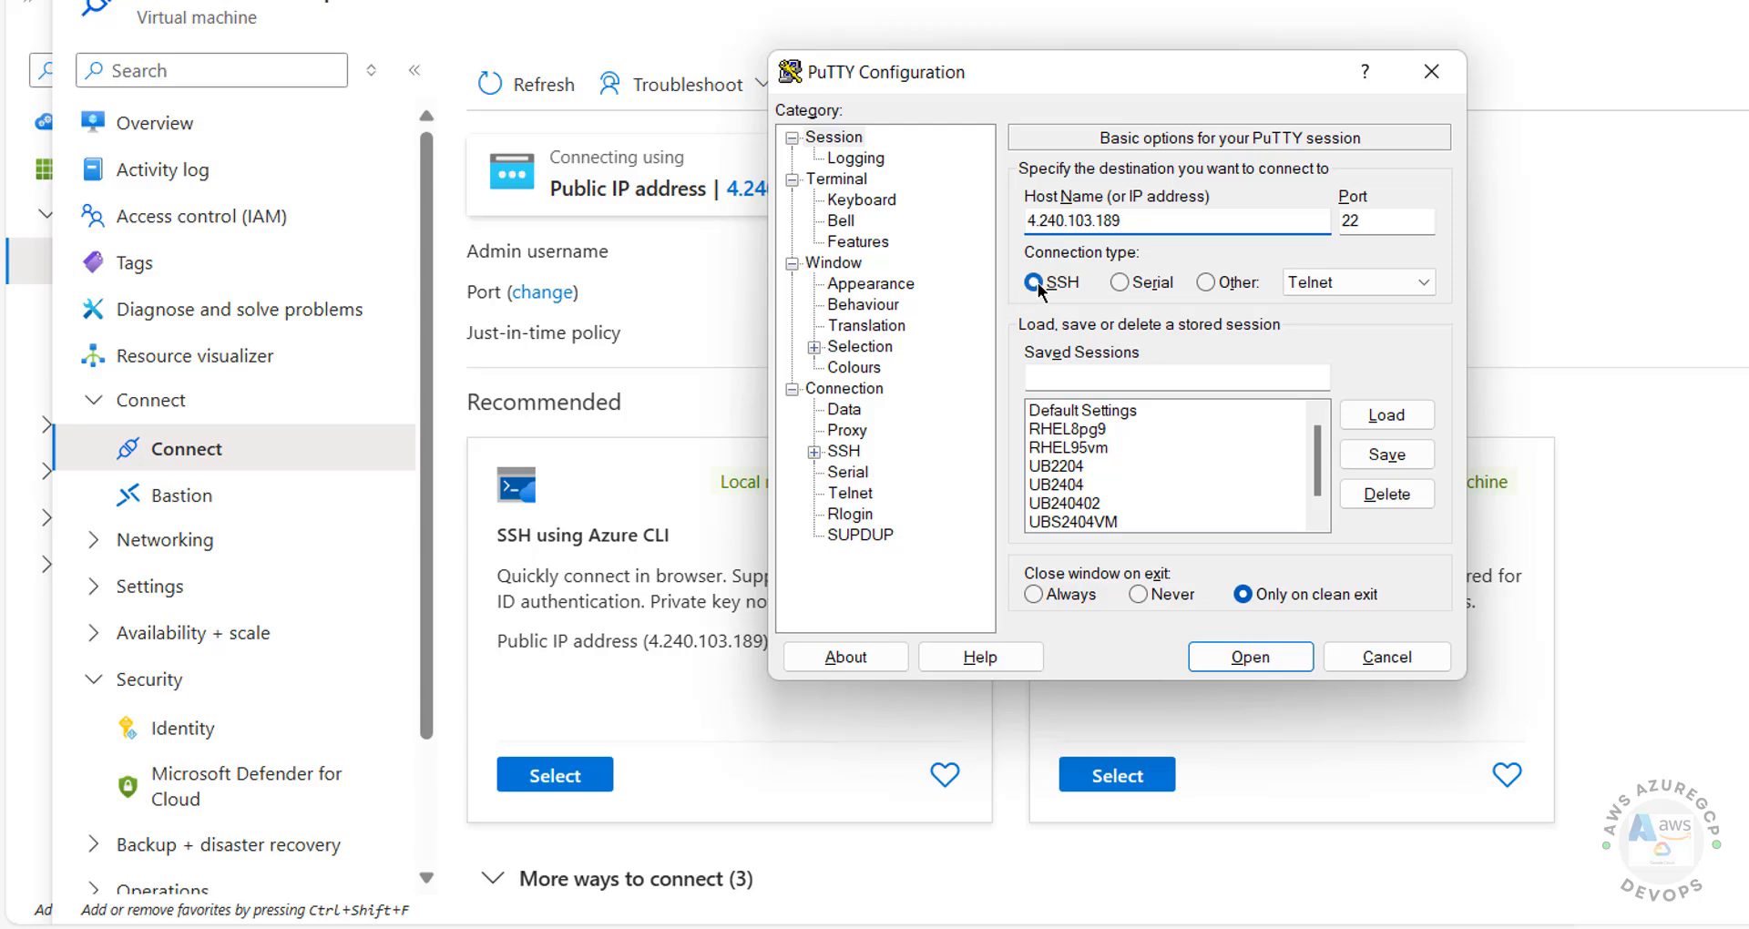
left_click(1221, 375)
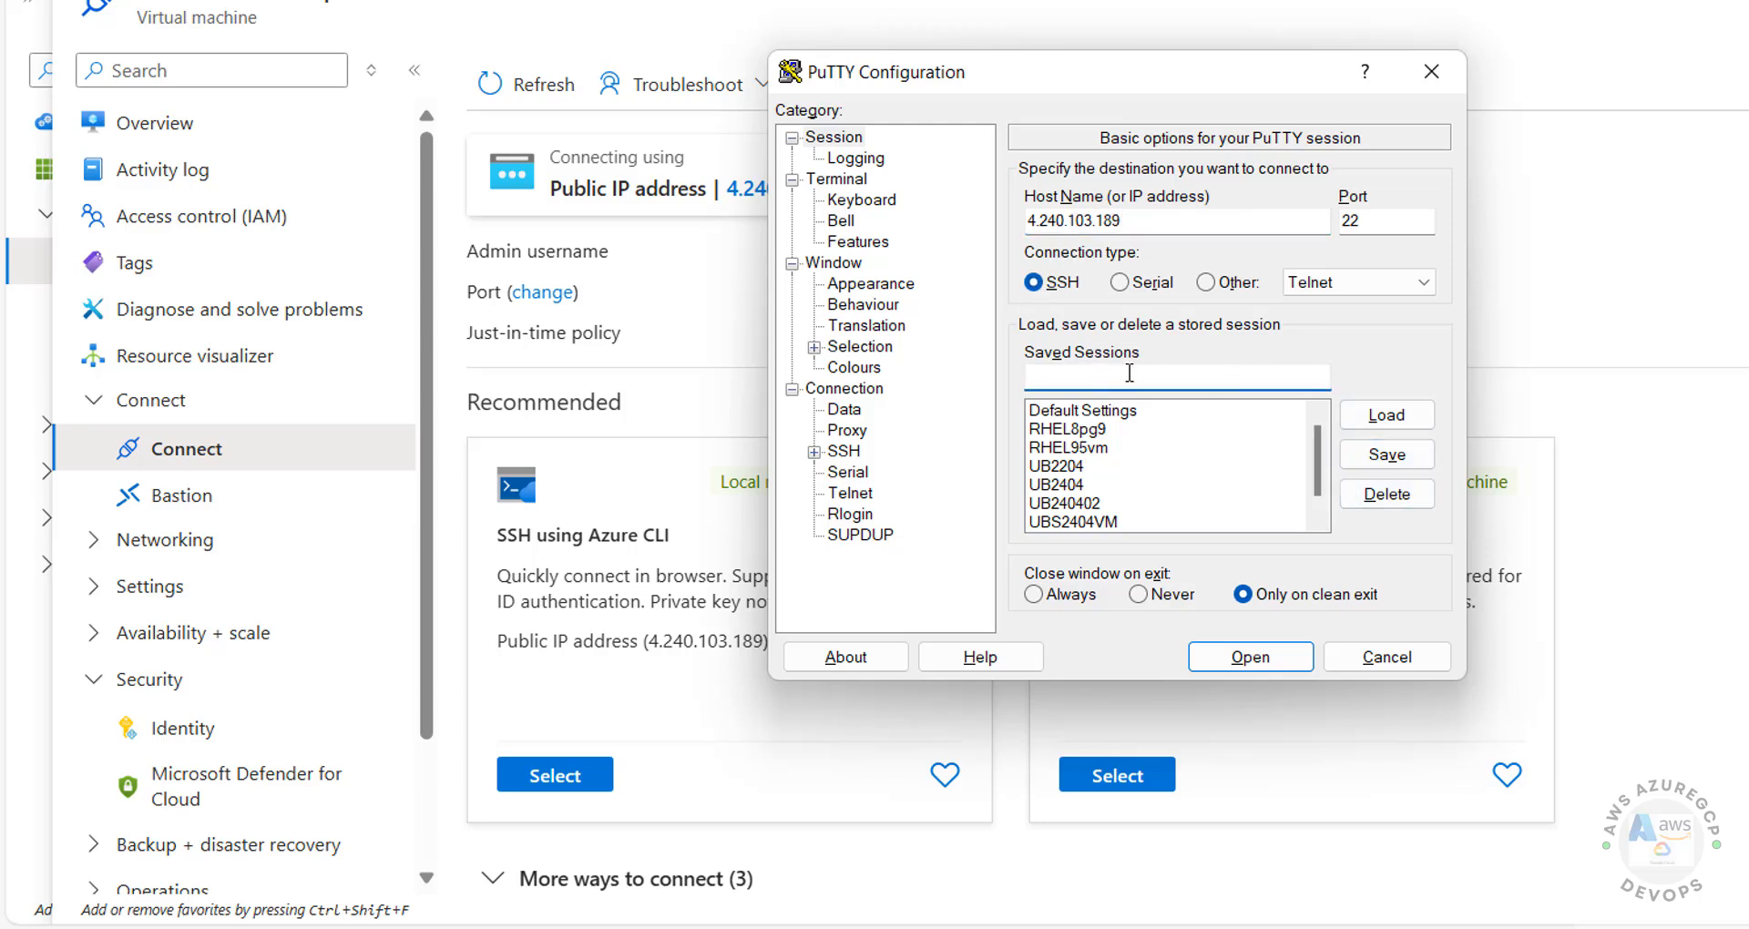
left_click(1241, 657)
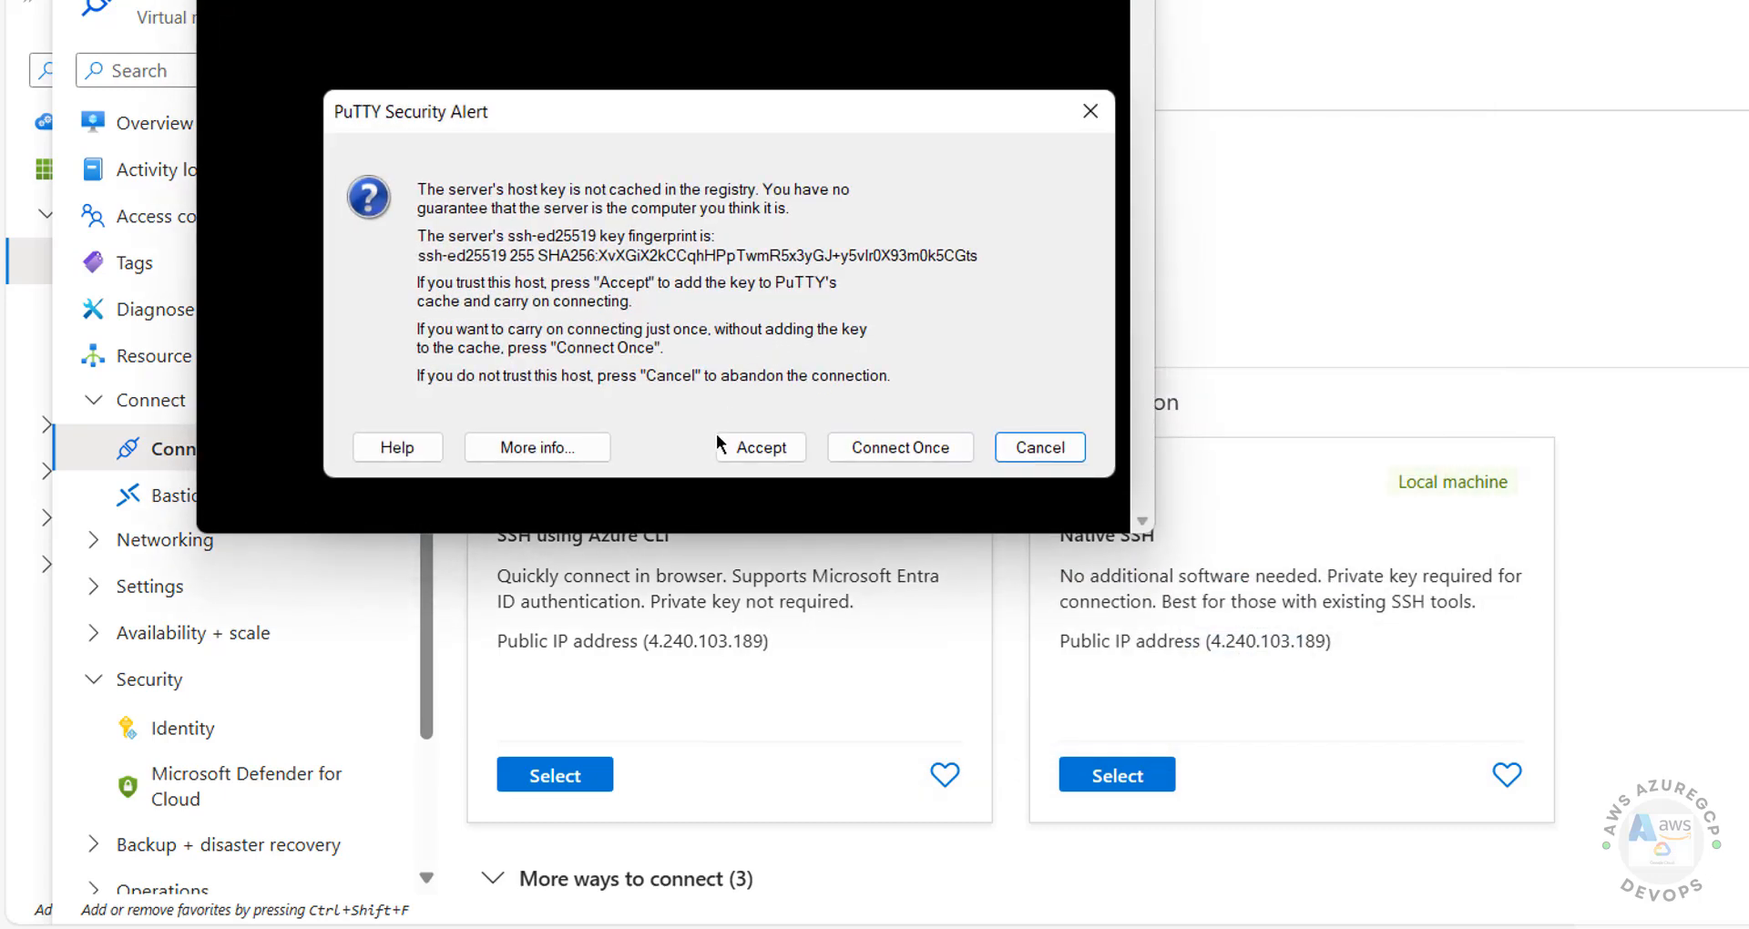
left_click(752, 446)
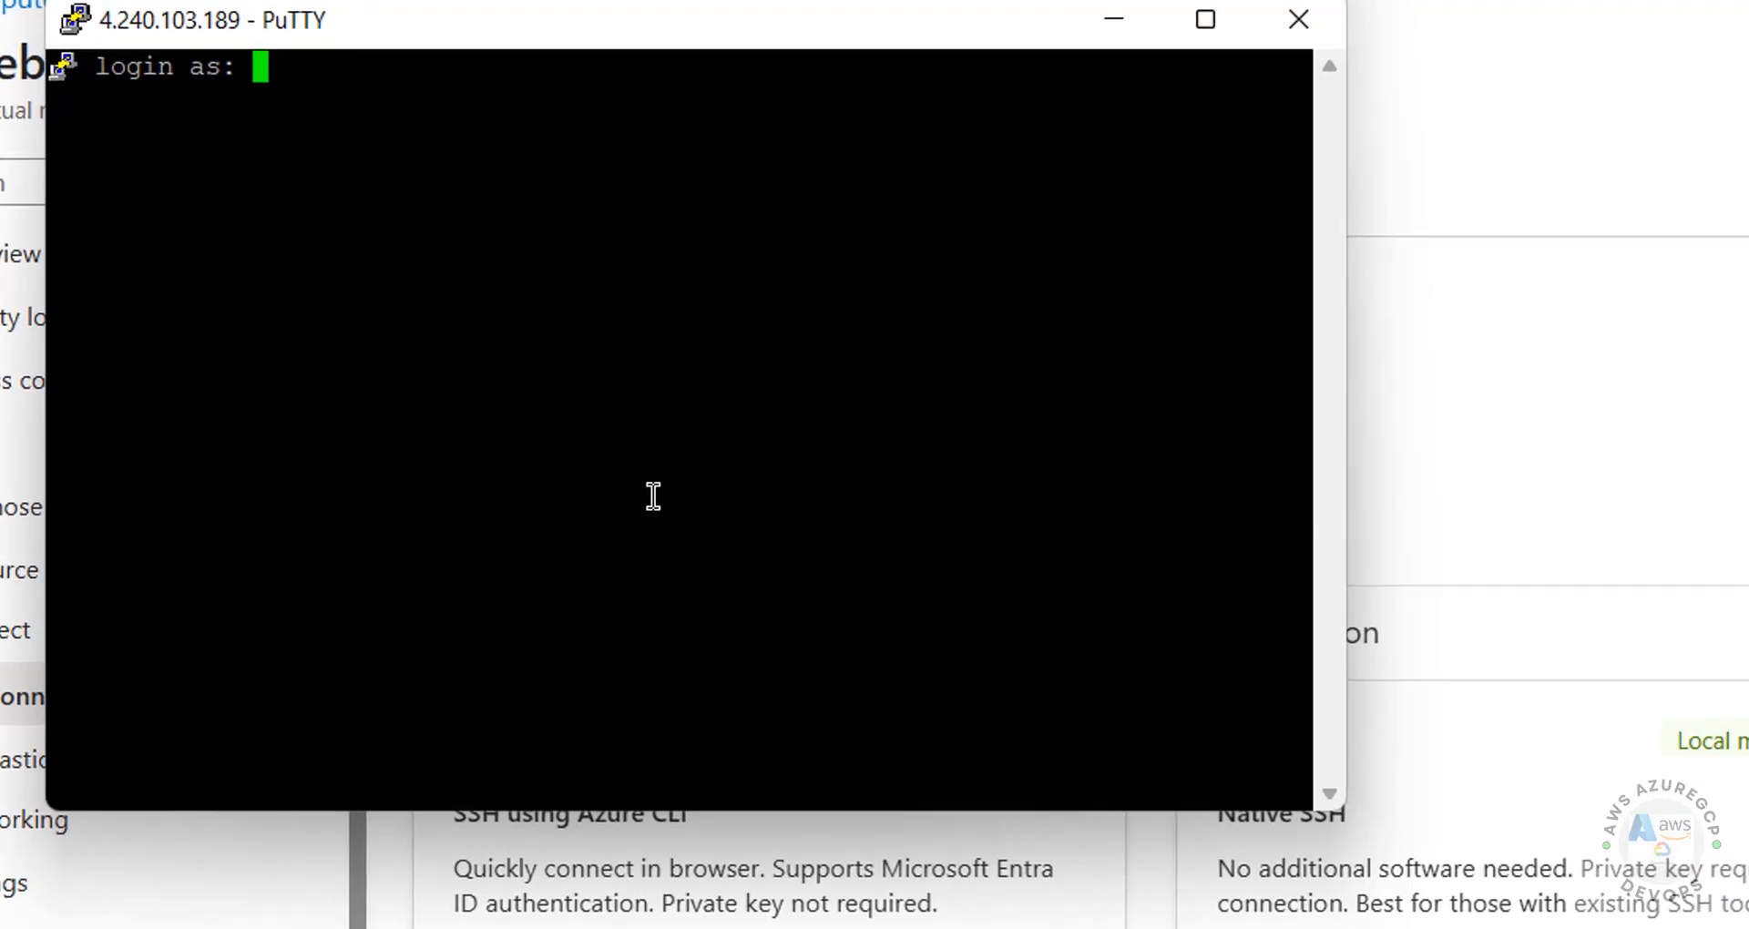
Step: Set the PuTTY terminal font to Courier New bold 14-point, then switch back to the browser
left_click(75, 19)
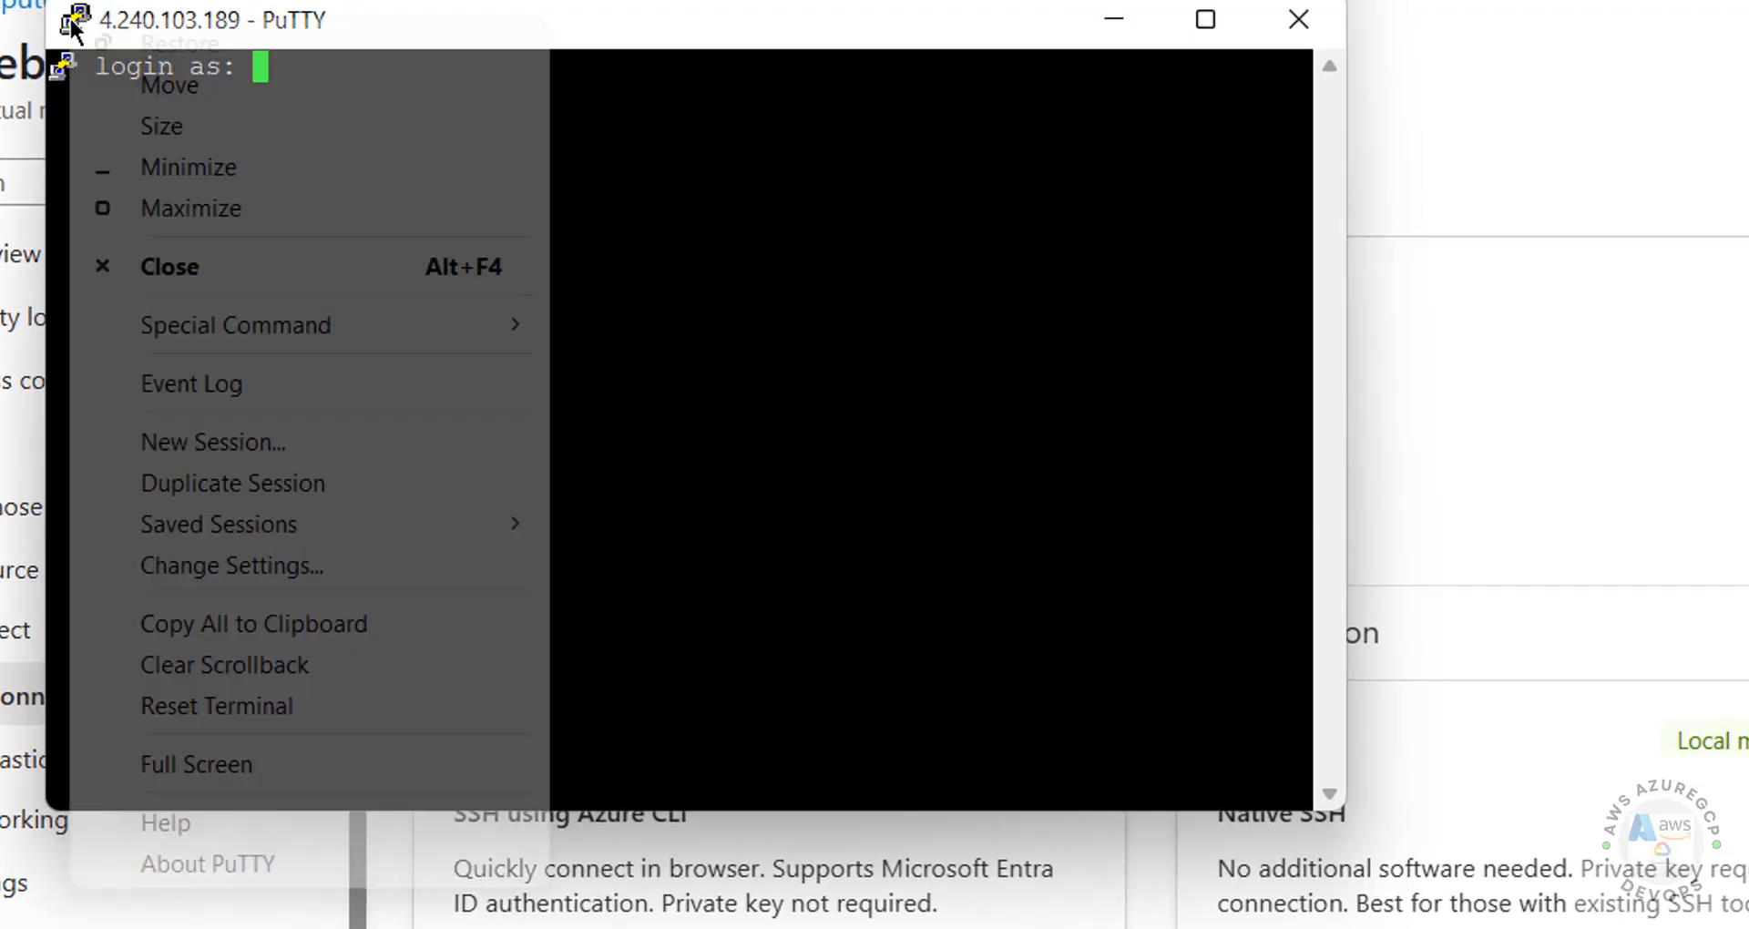
left_click(402, 563)
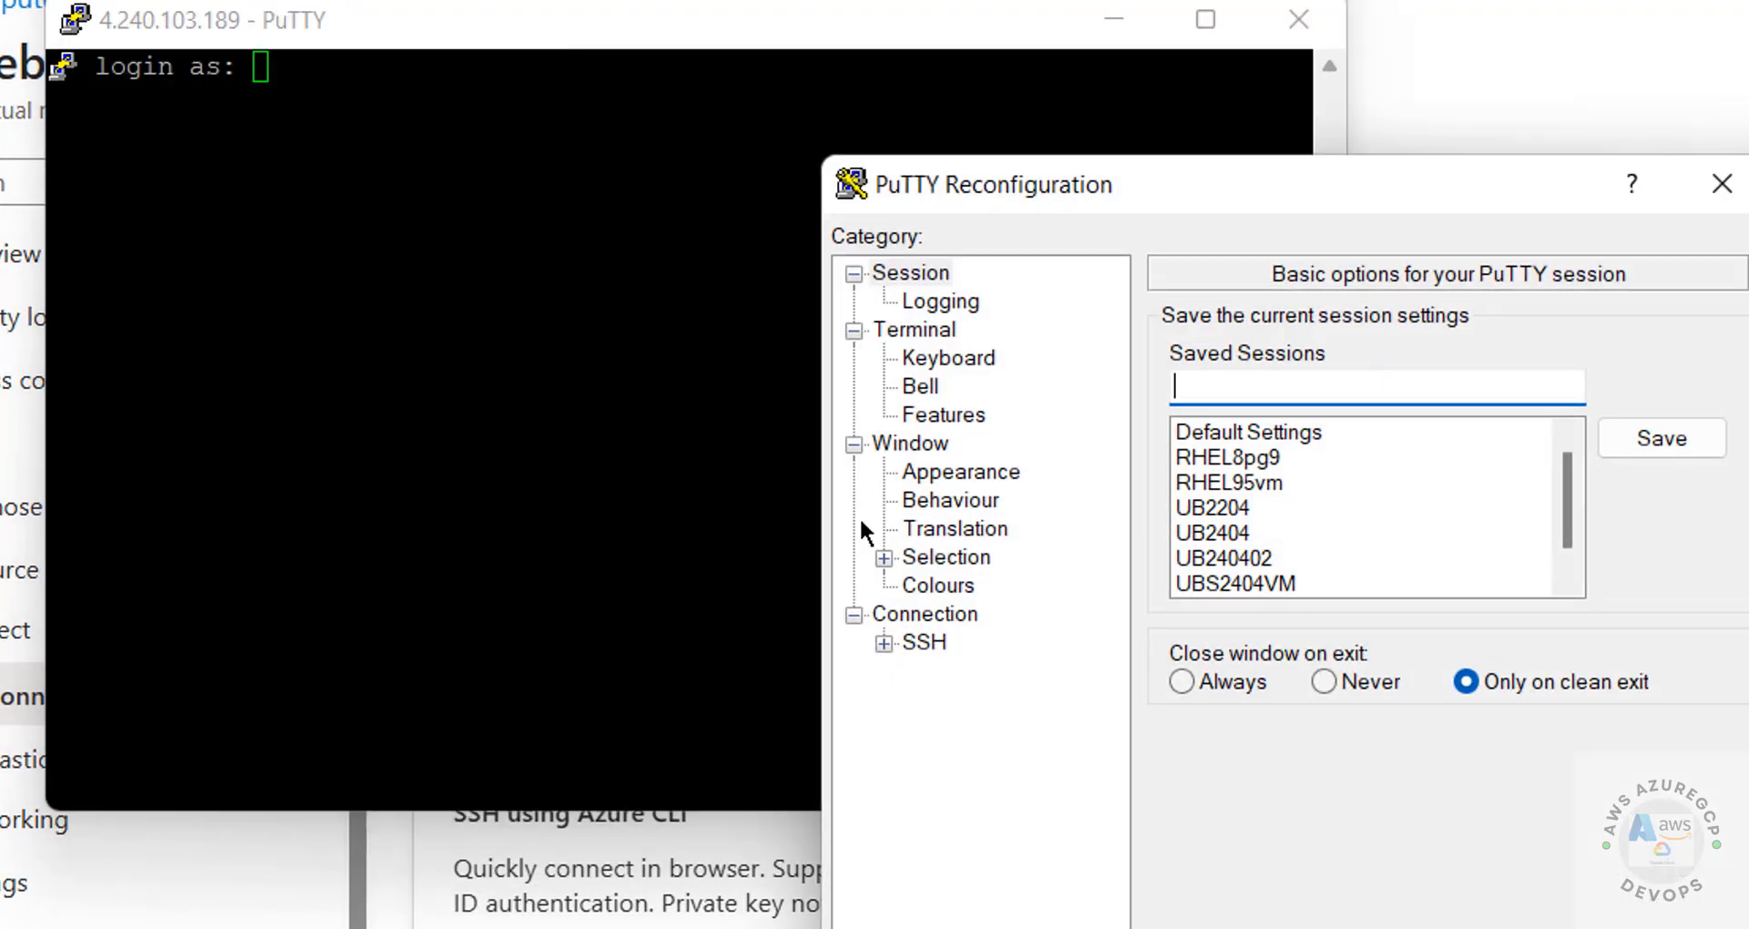
left_click(957, 466)
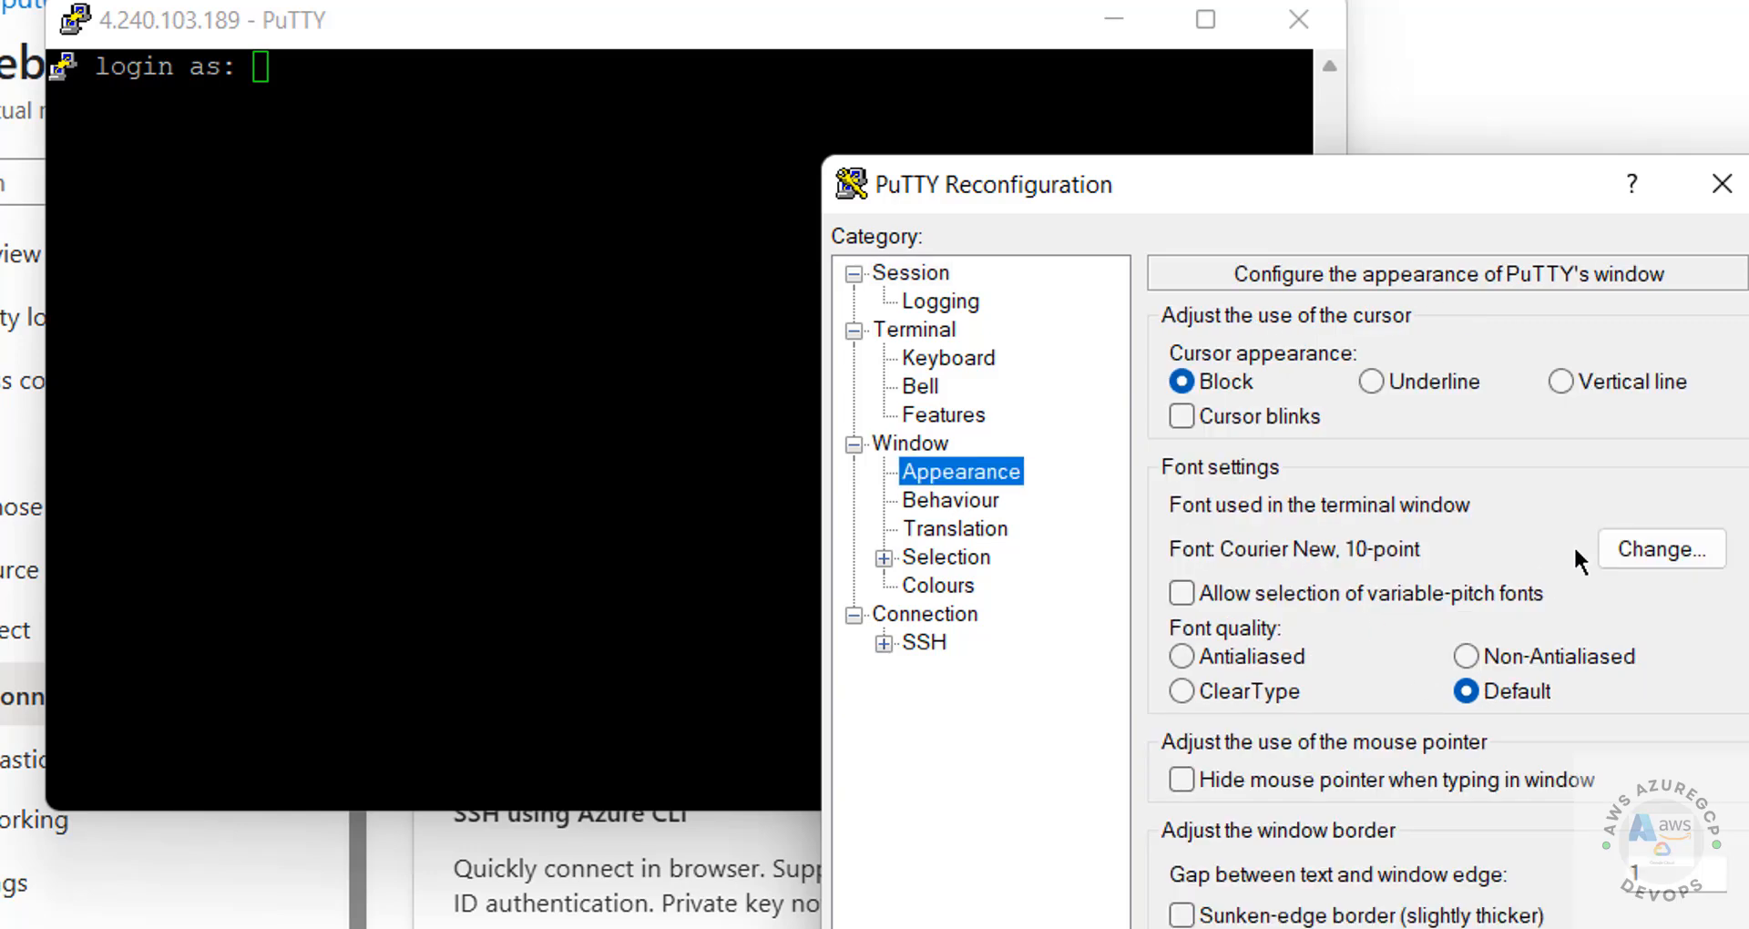
left_click(1640, 542)
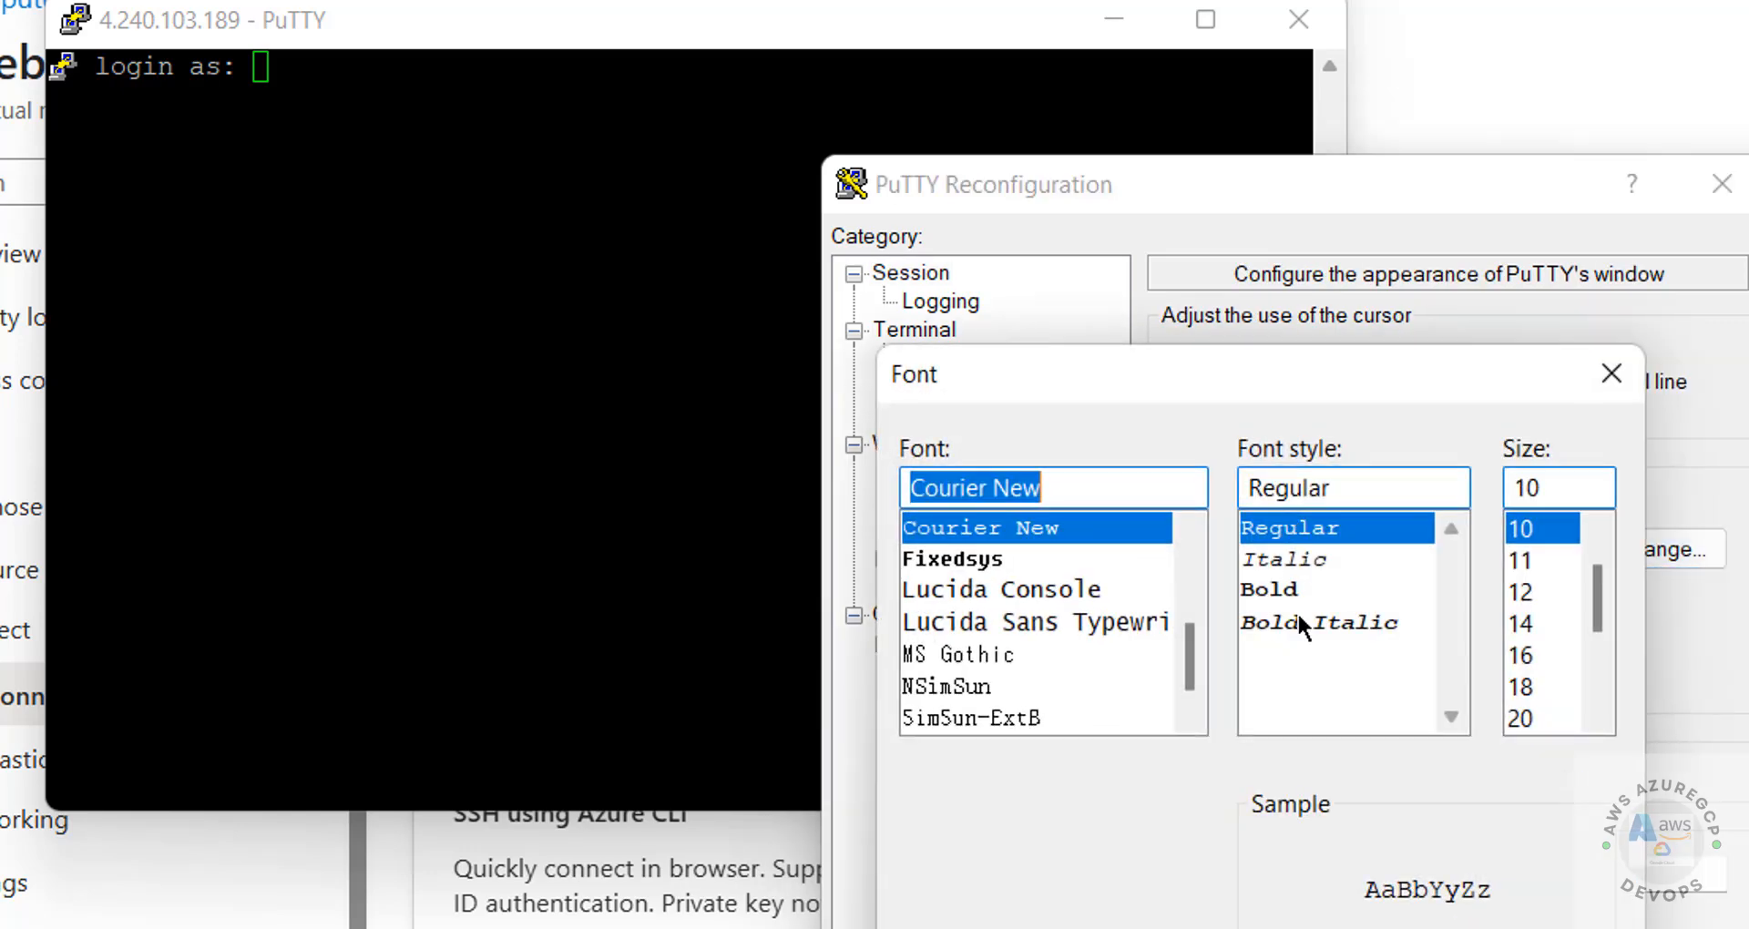
left_click(1303, 592)
left_click(1548, 625)
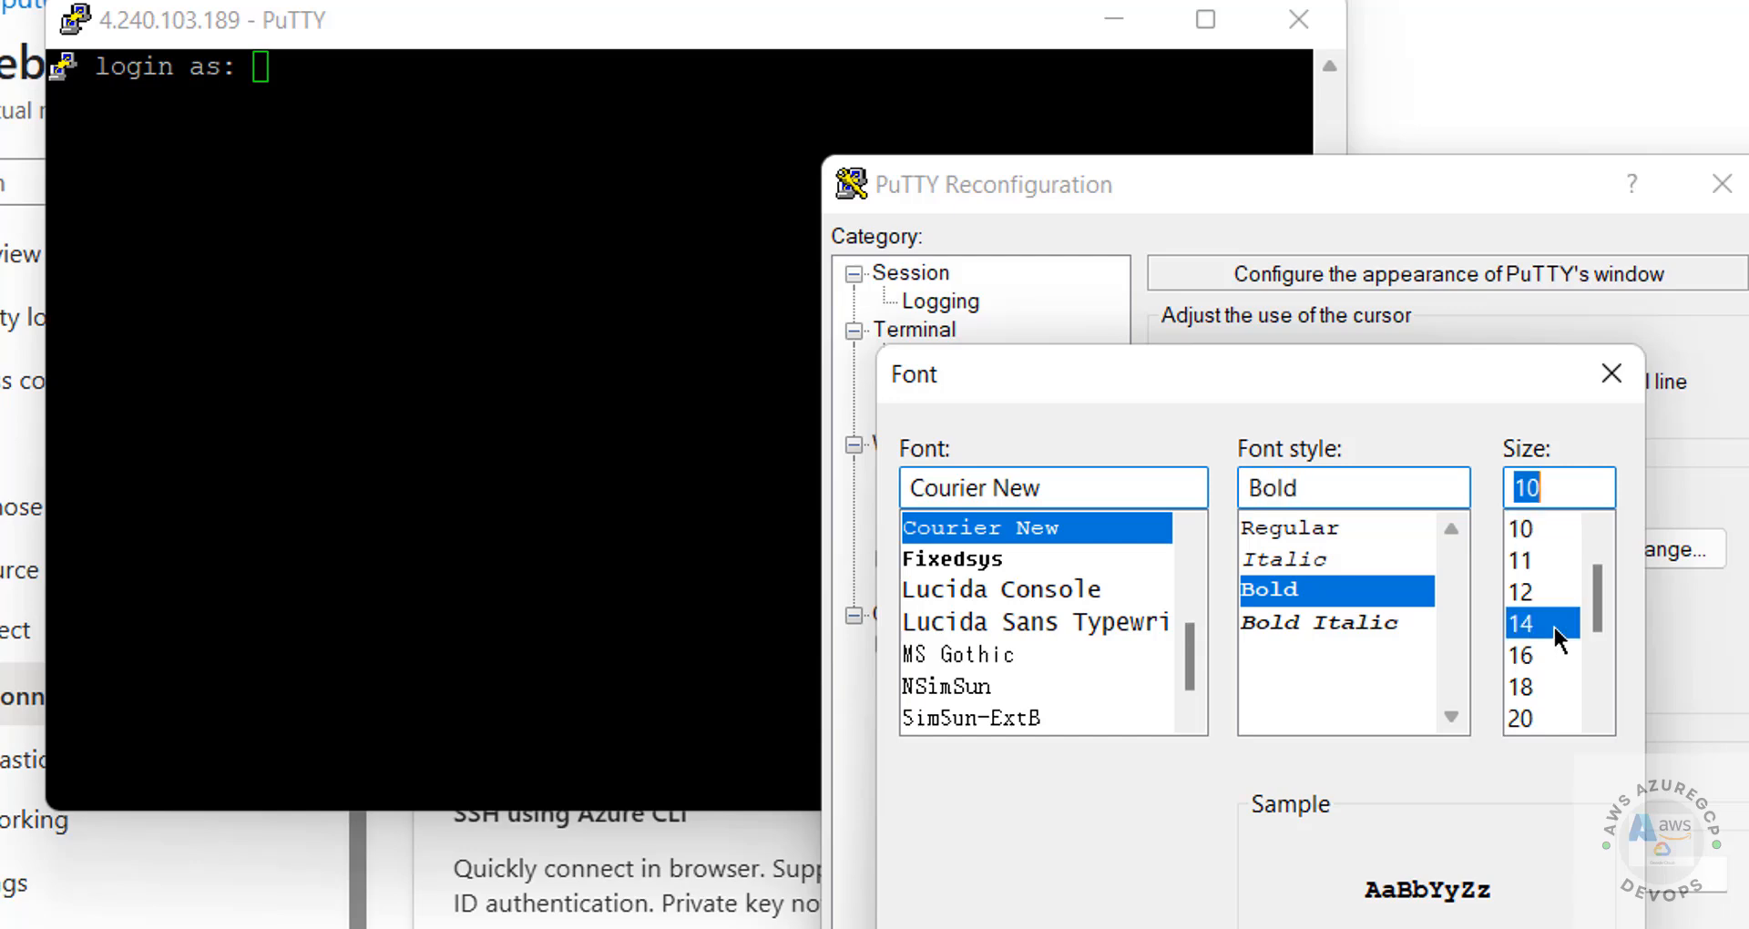
key("Return")
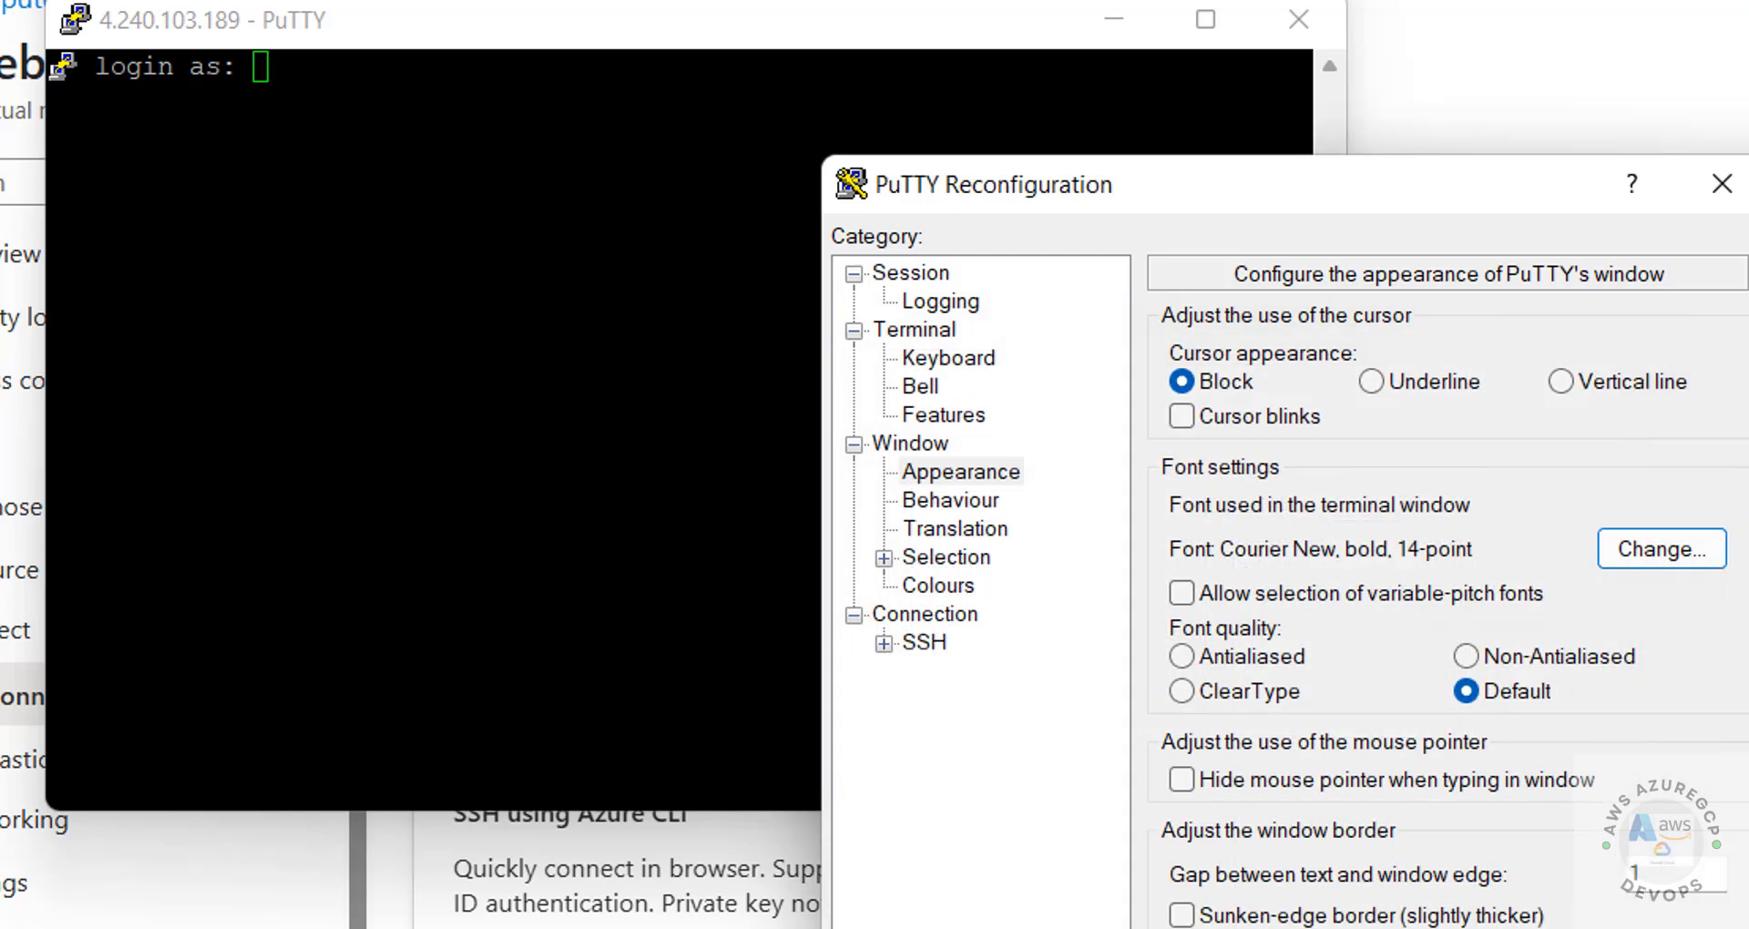
key("Return")
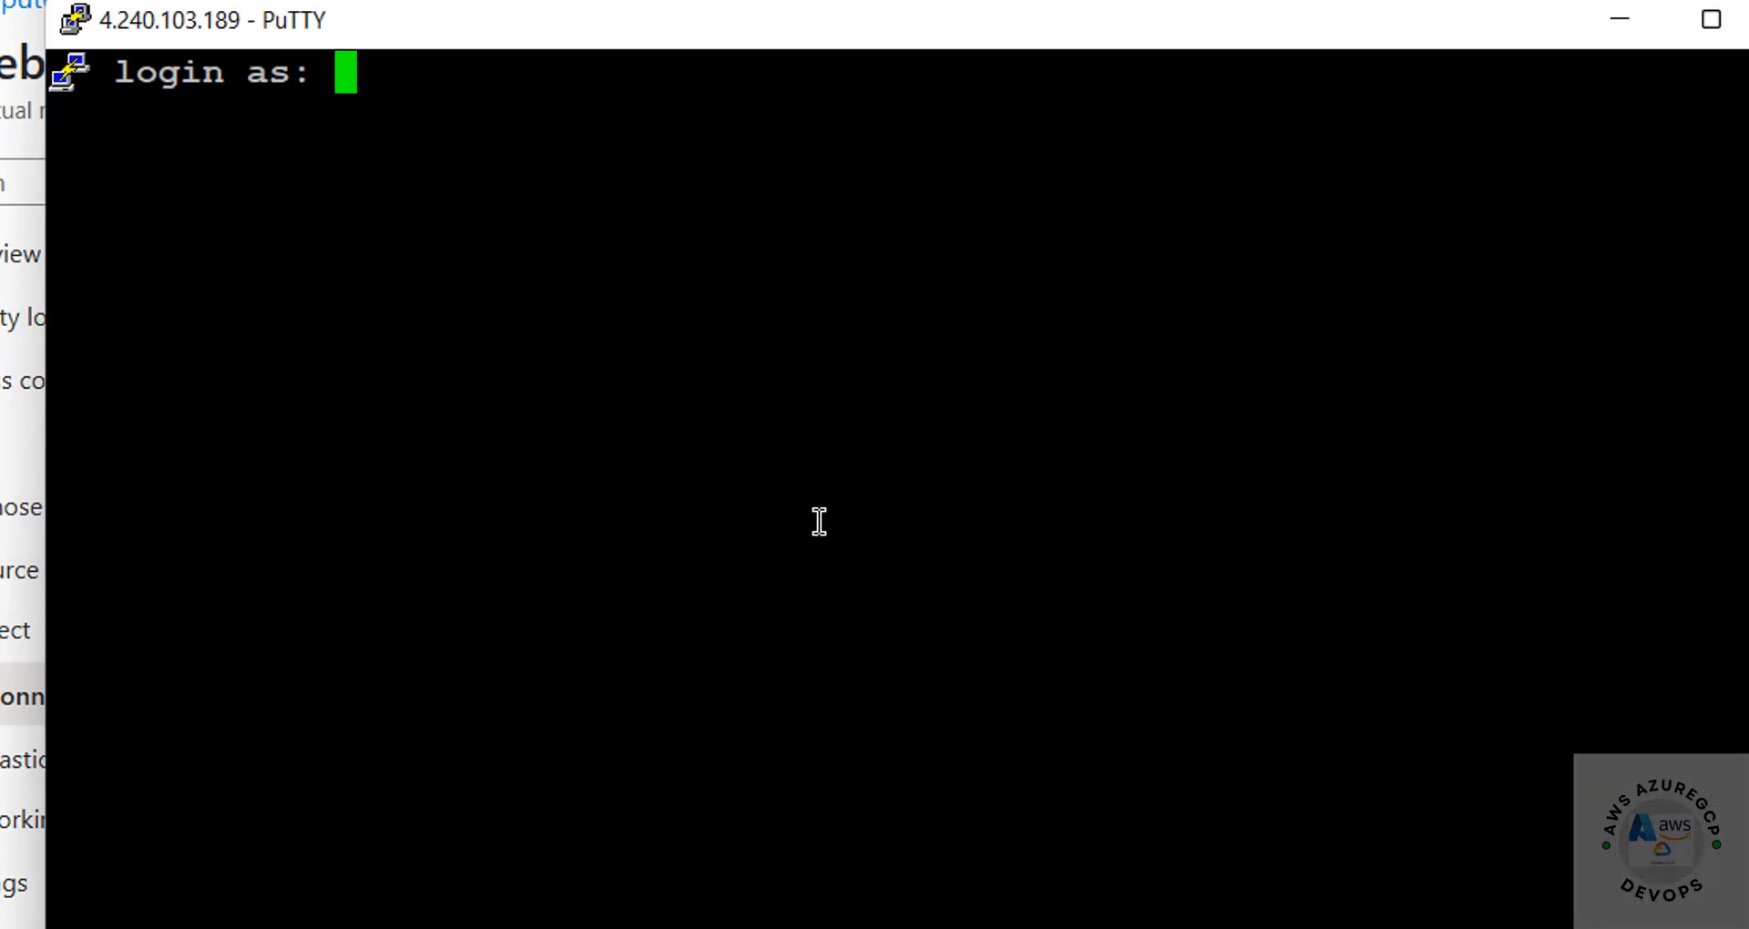
key("alt+Tab")
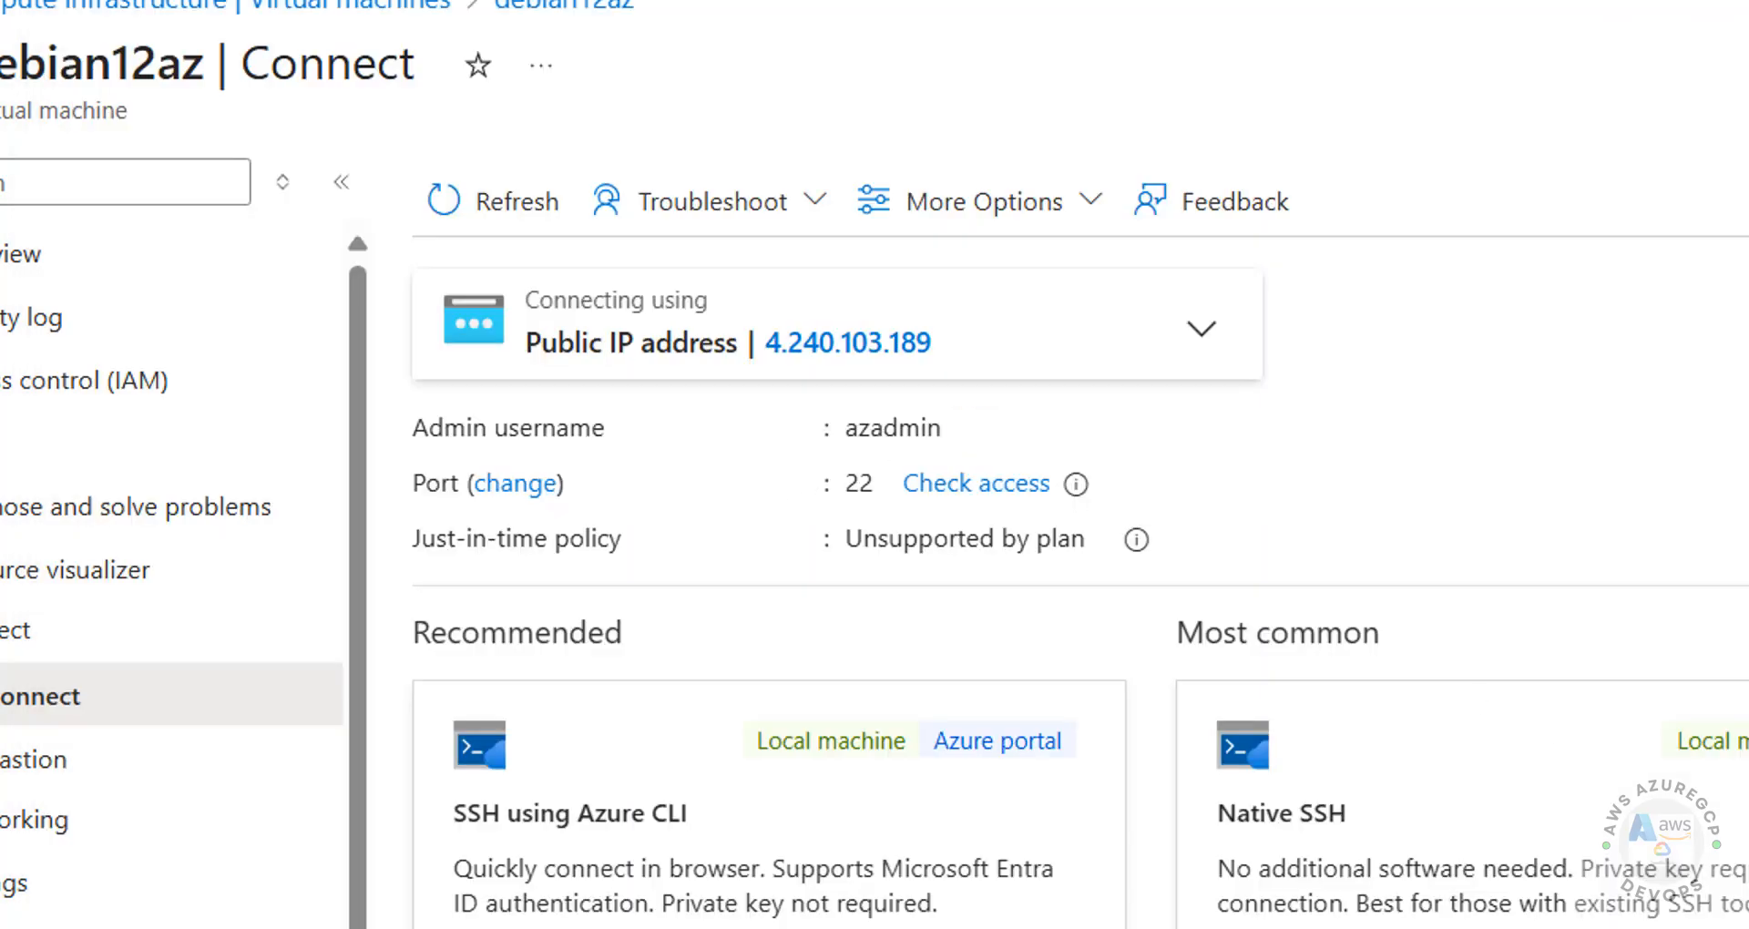
Step: Enter the admin username at the PuTTY 'login as:' prompt
key("alt+Tab")
type("aza")
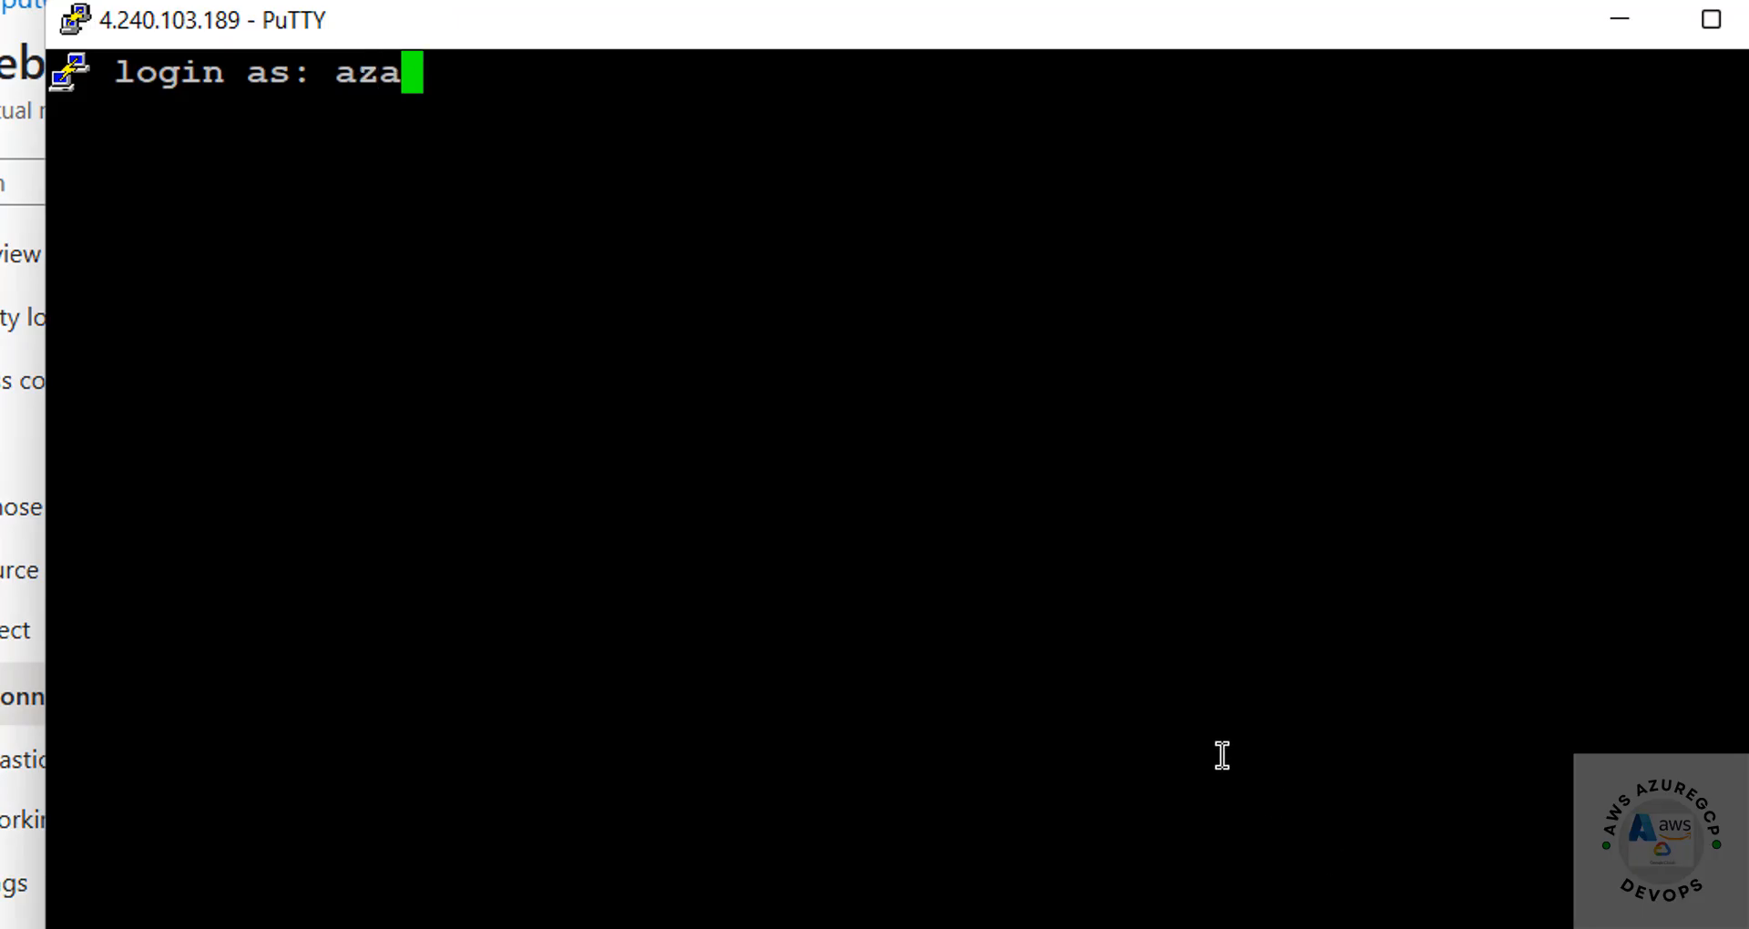
type("dmin")
key("Return")
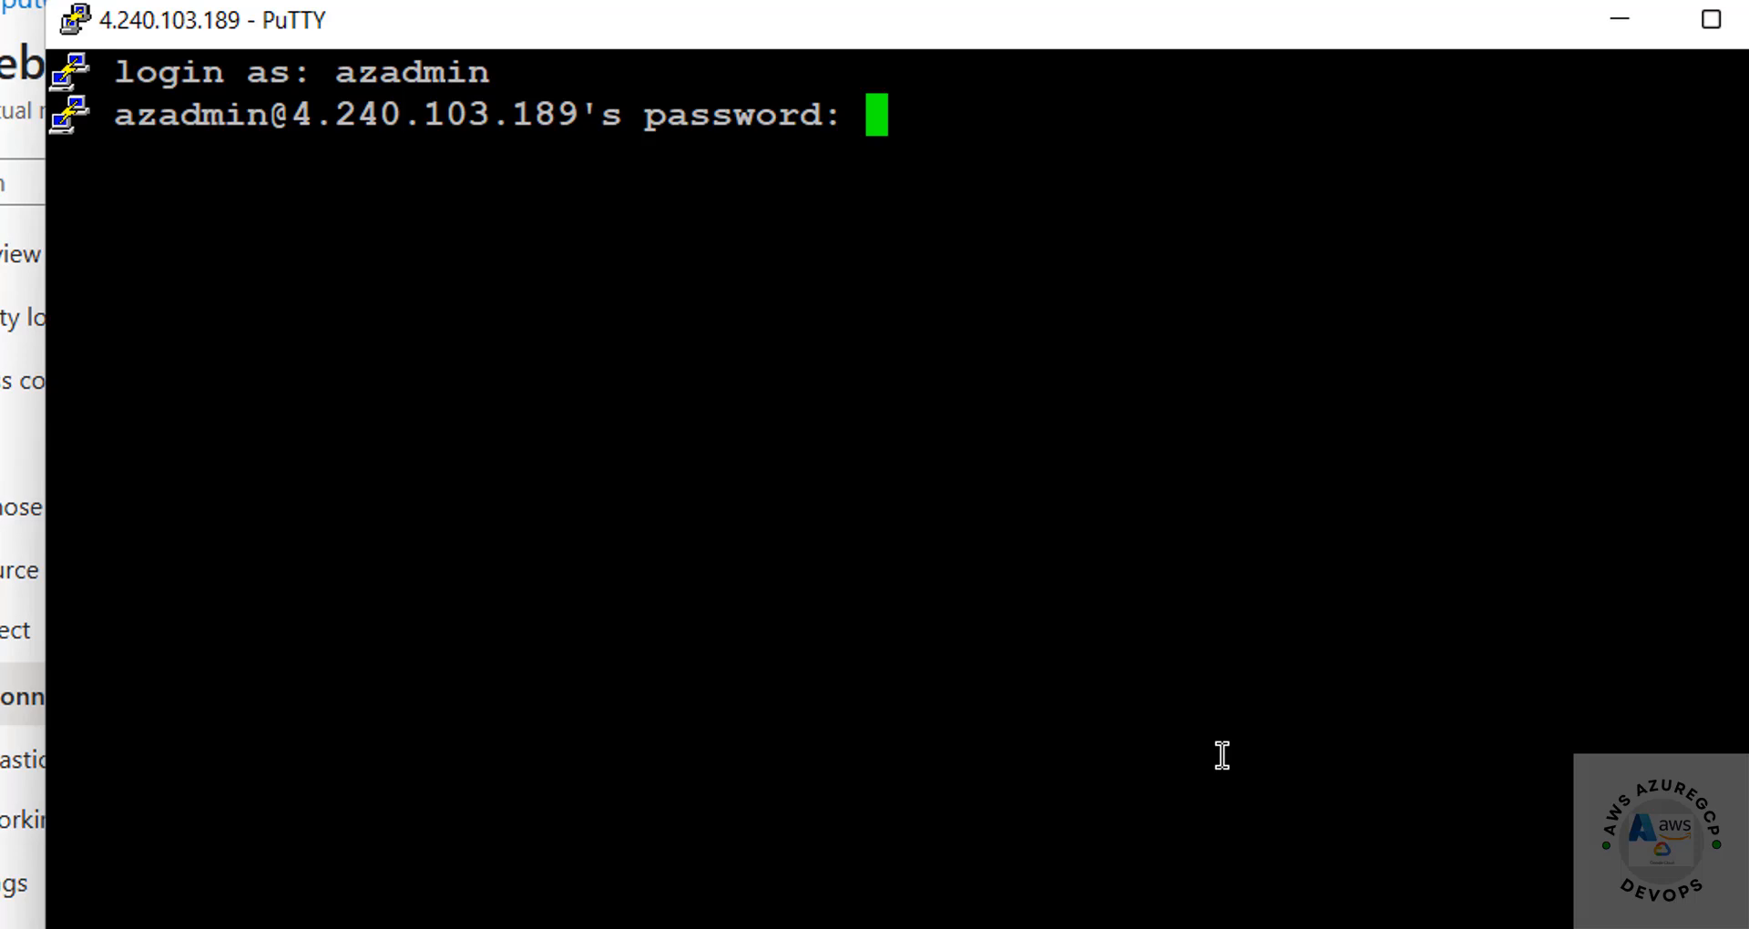
Step: Check the portal's password reset options, then submit the account password to log in
key("alt+Tab")
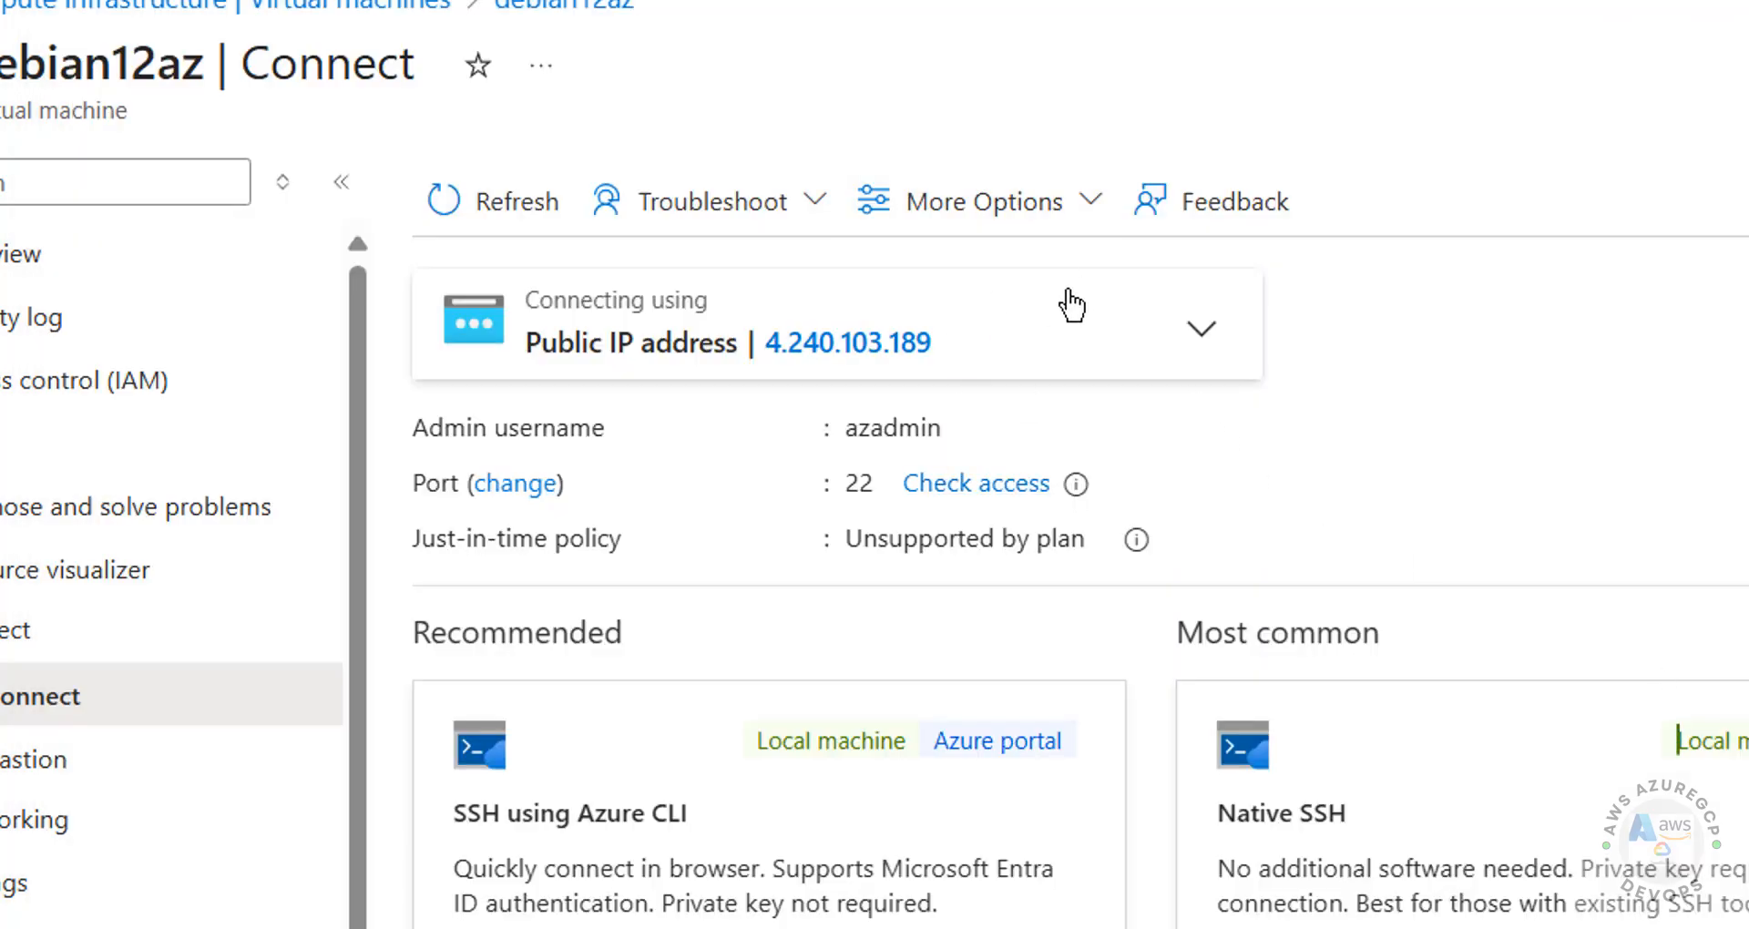
left_click(1052, 202)
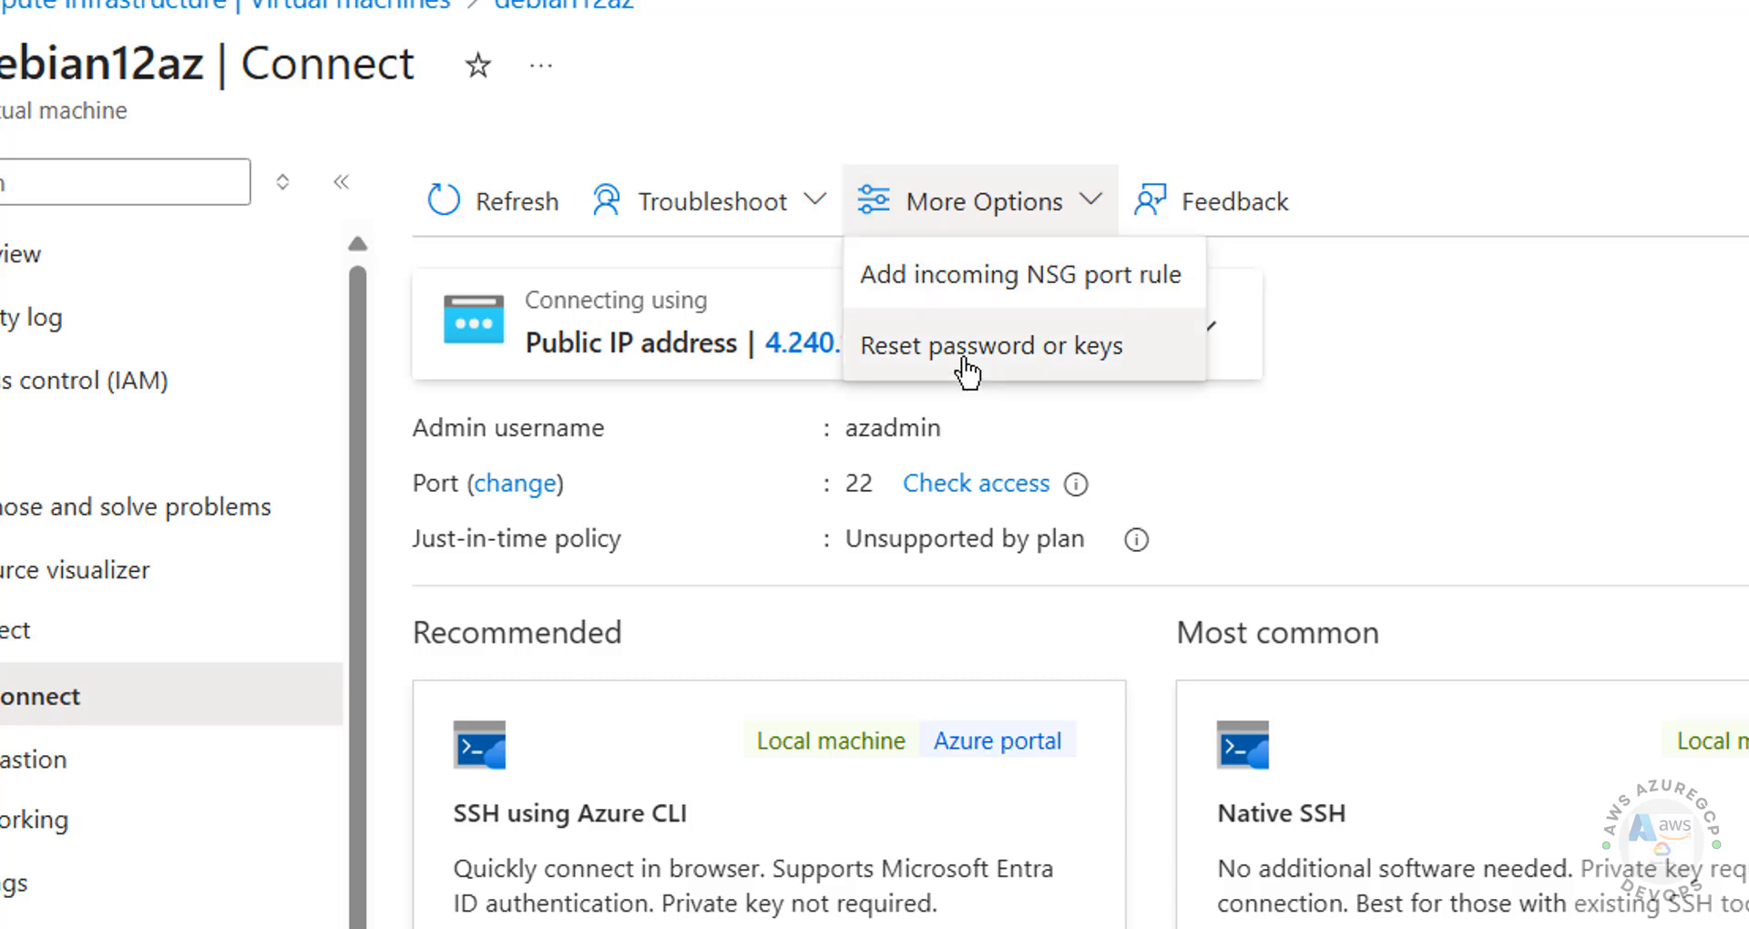
left_click(1405, 422)
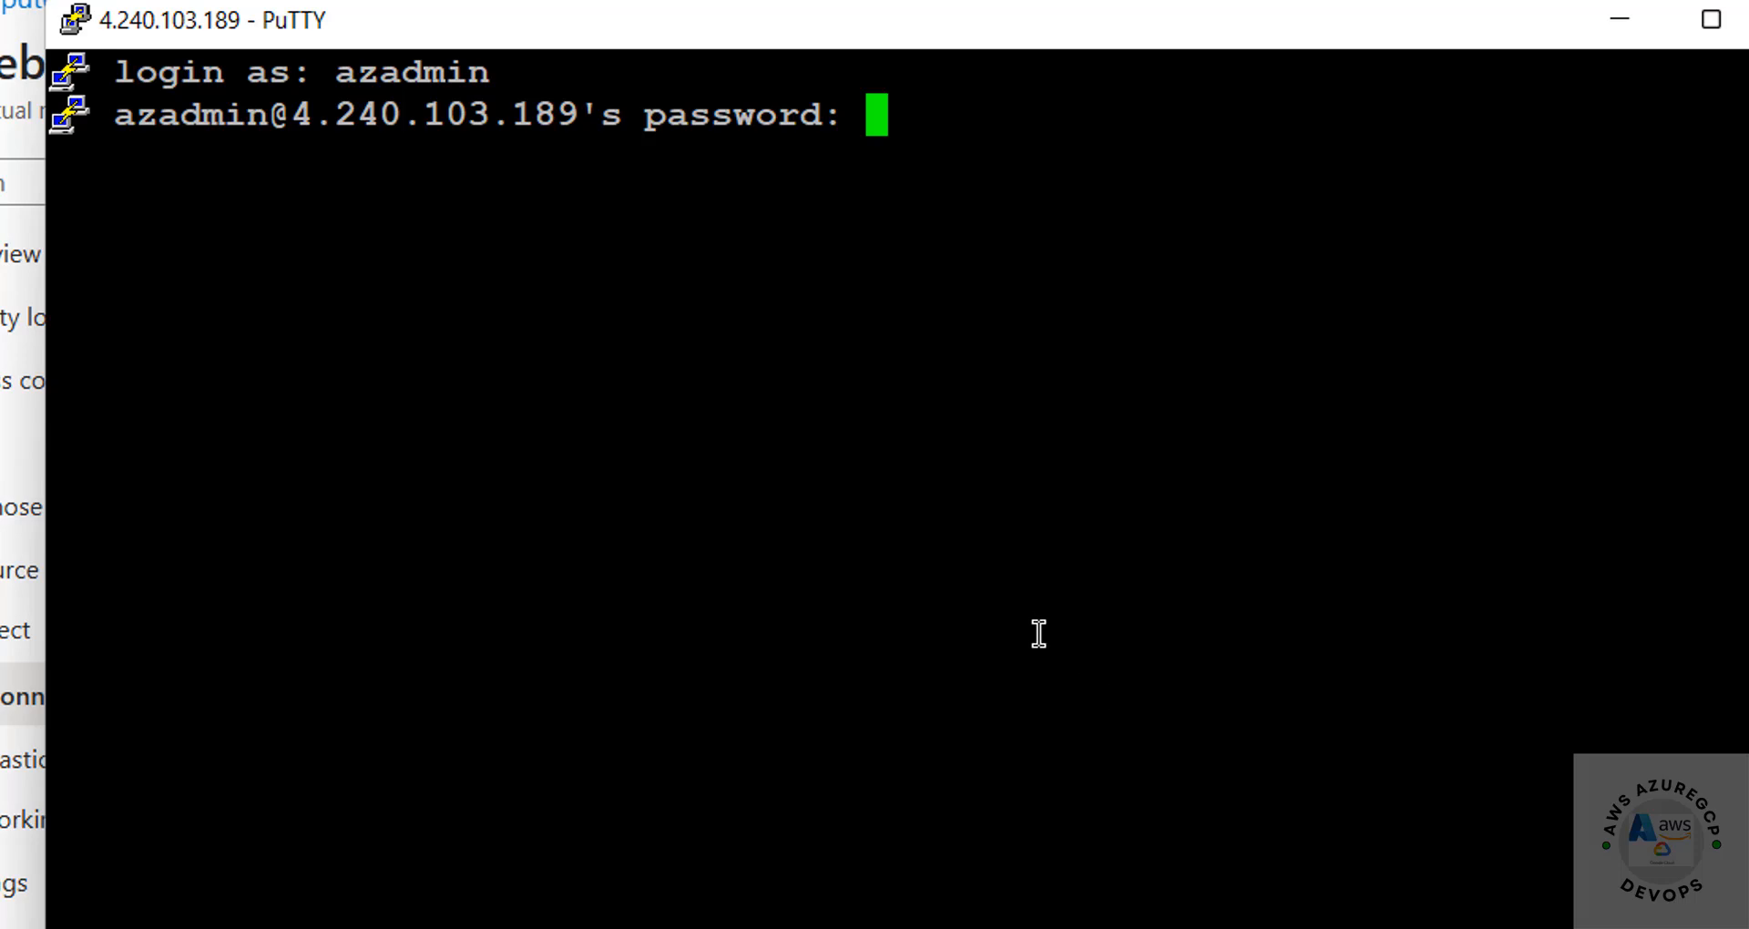
key("Return")
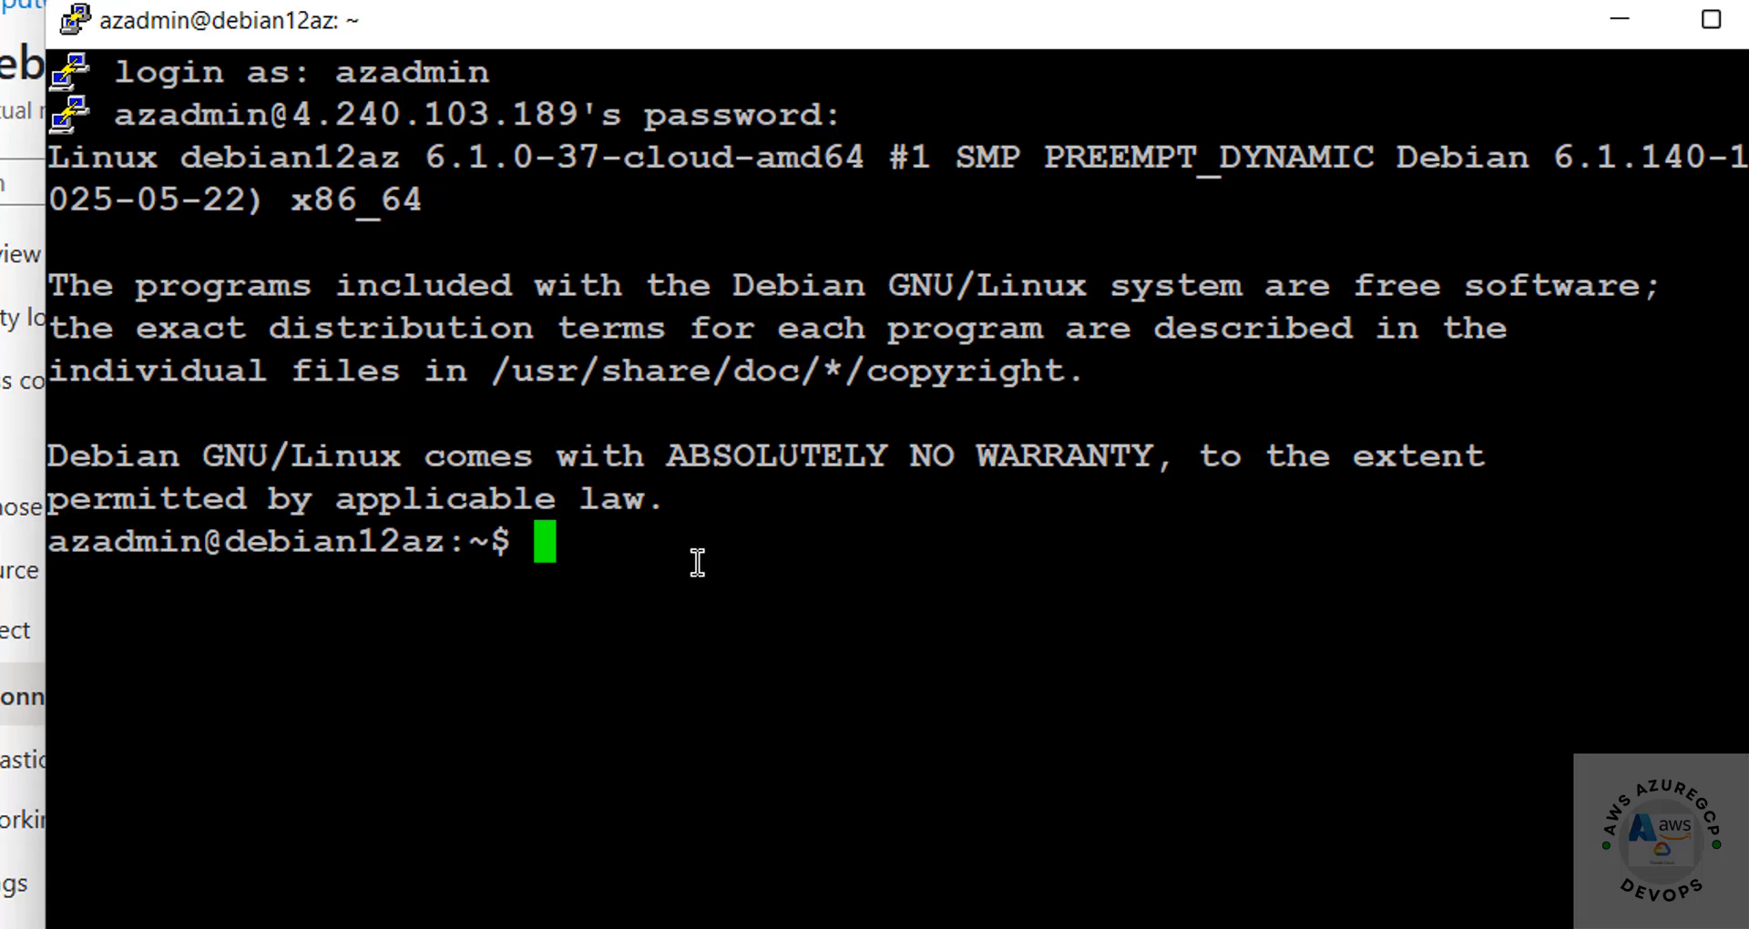
Step: Verify Debian 12 bookworm via /etc/os-release, clear the screen, and run sudo apt update && sudo apt upgrade
type("more /etc/")
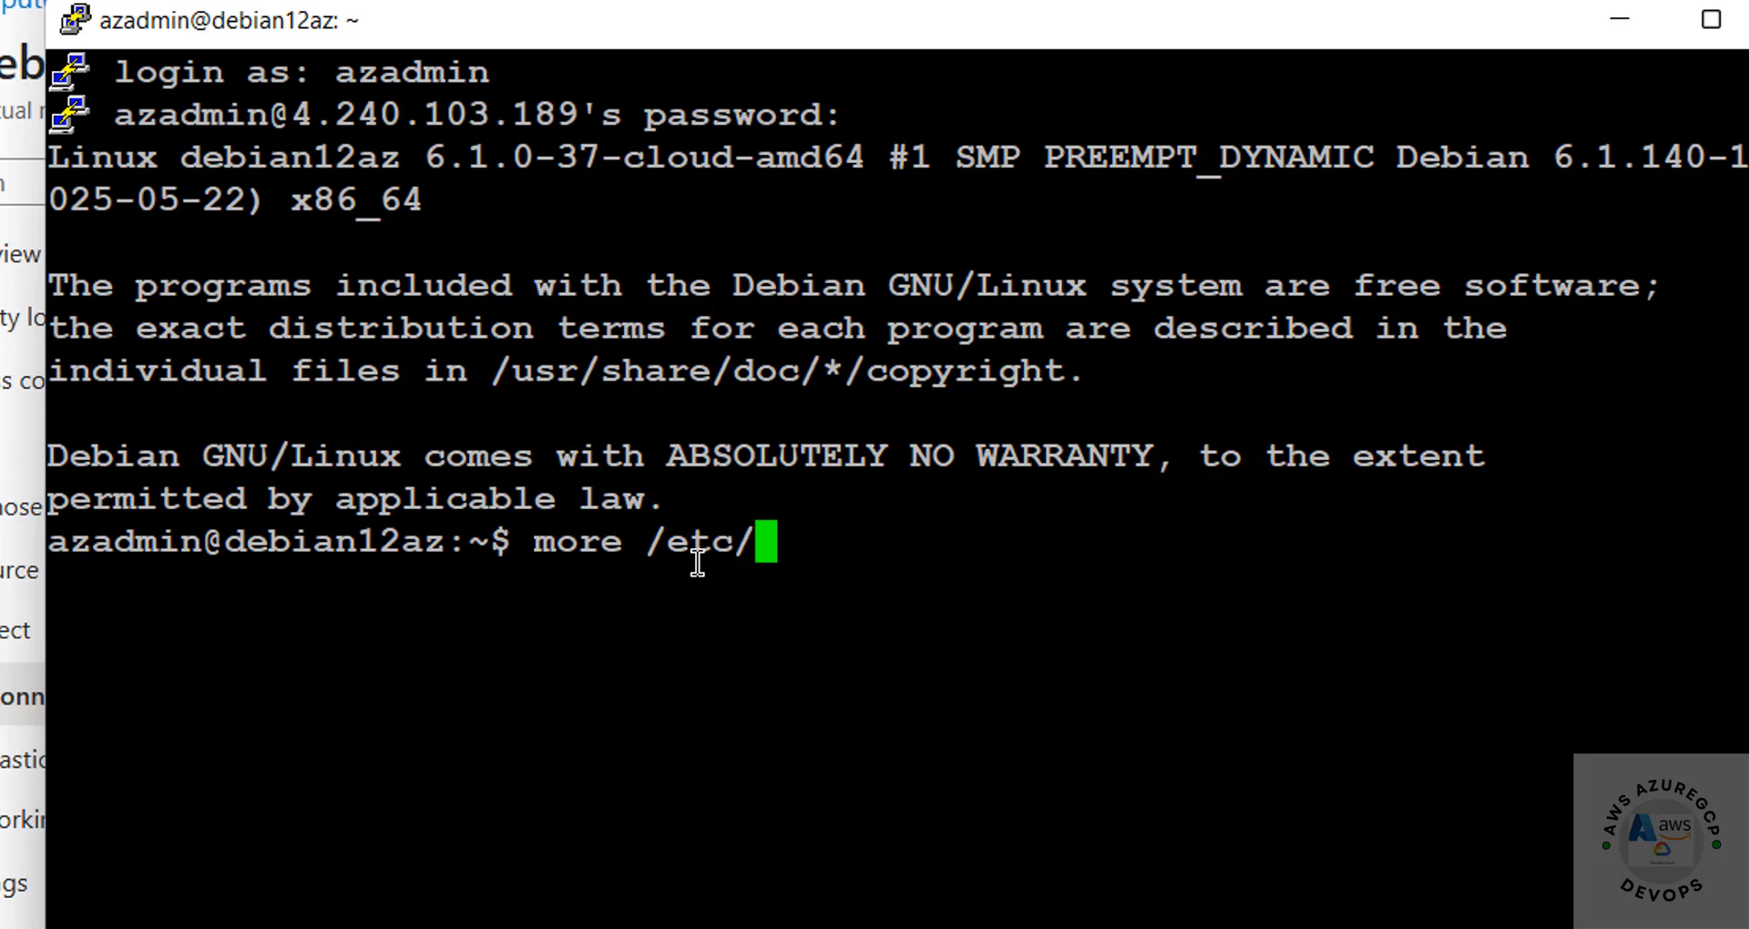
type("os-release")
key("Return")
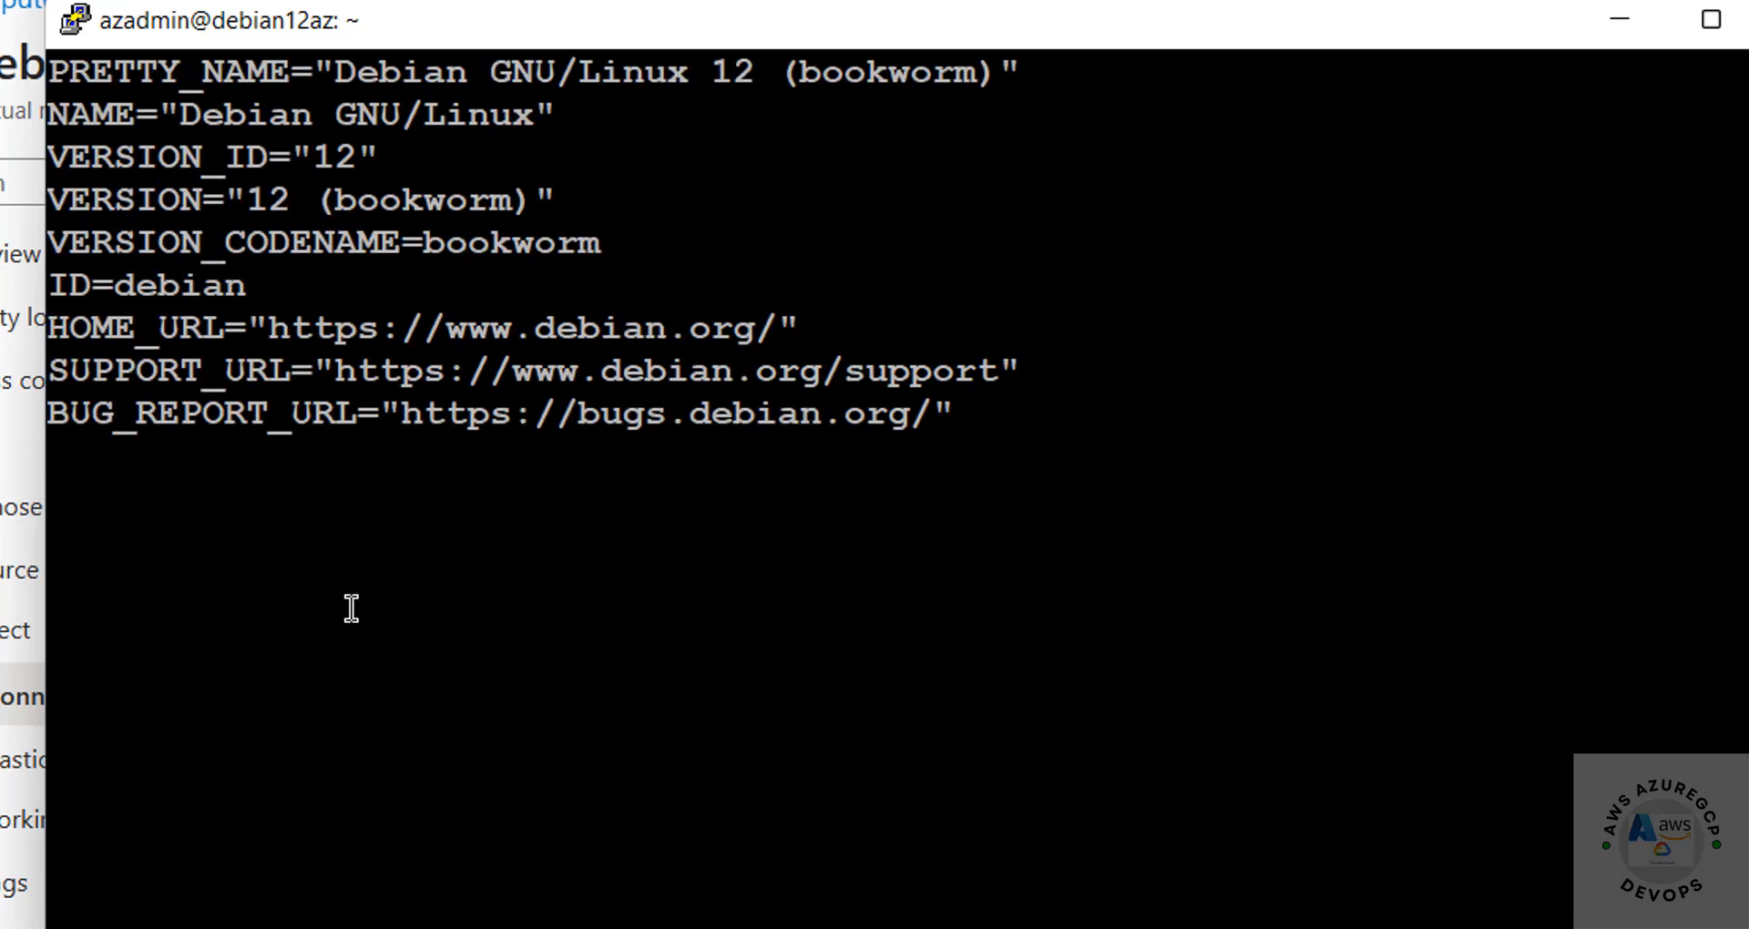
key("ctrl+l")
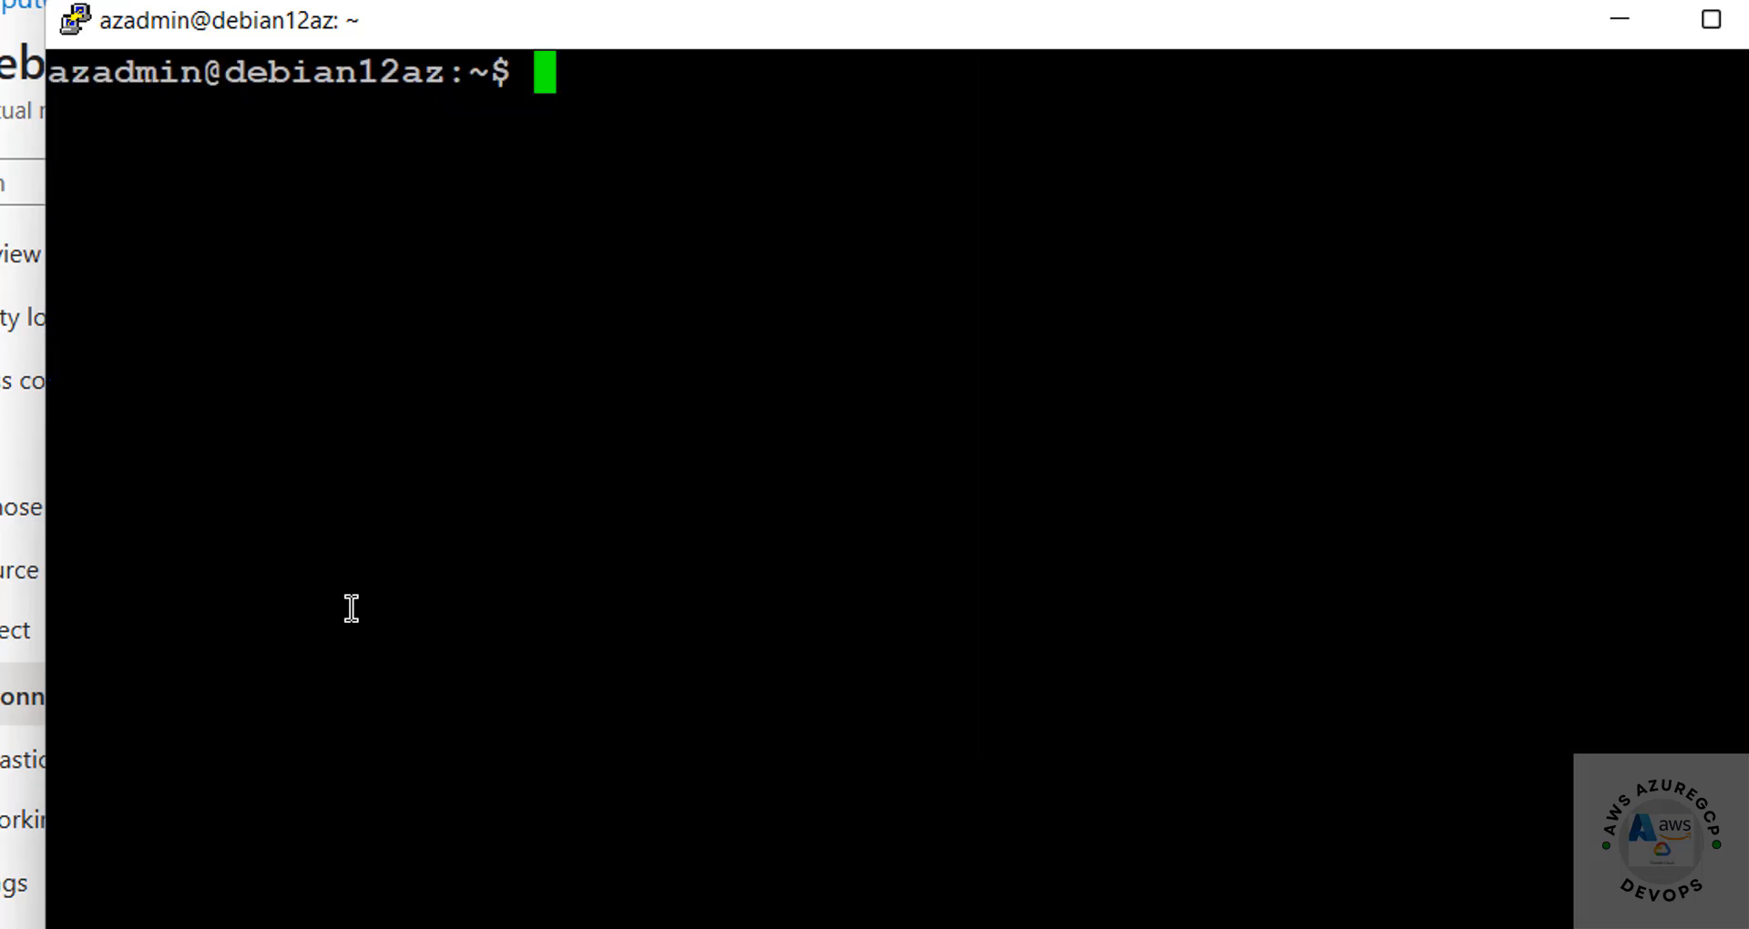
type("sudo ")
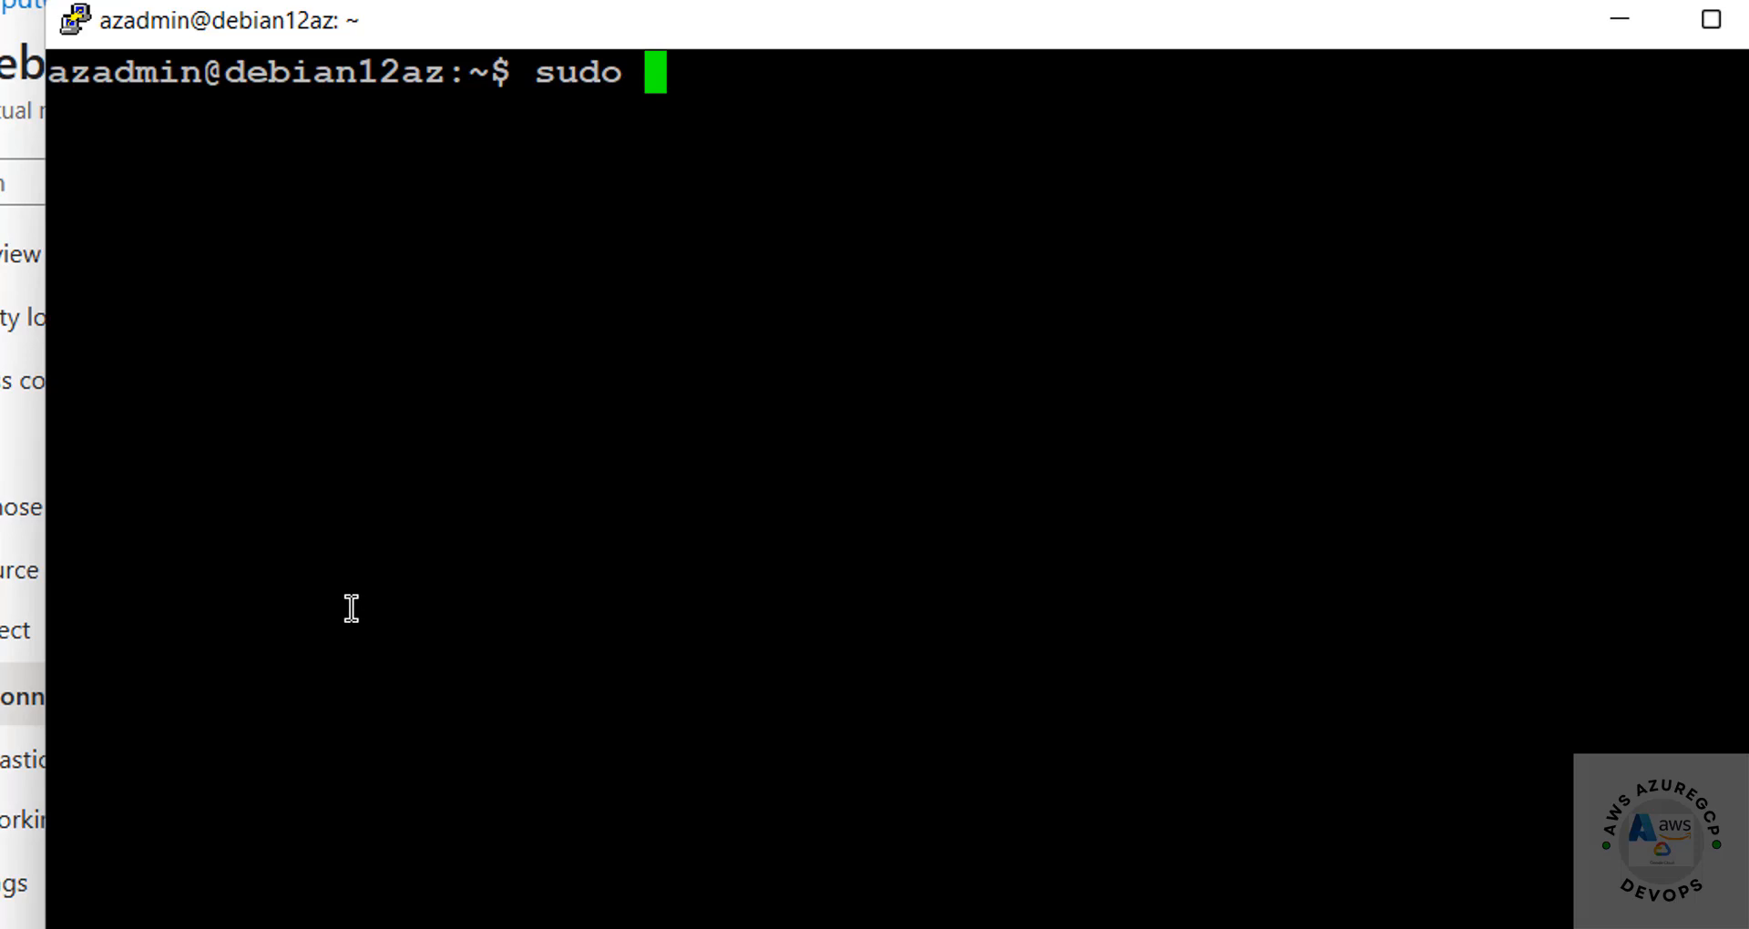
type("apt upda")
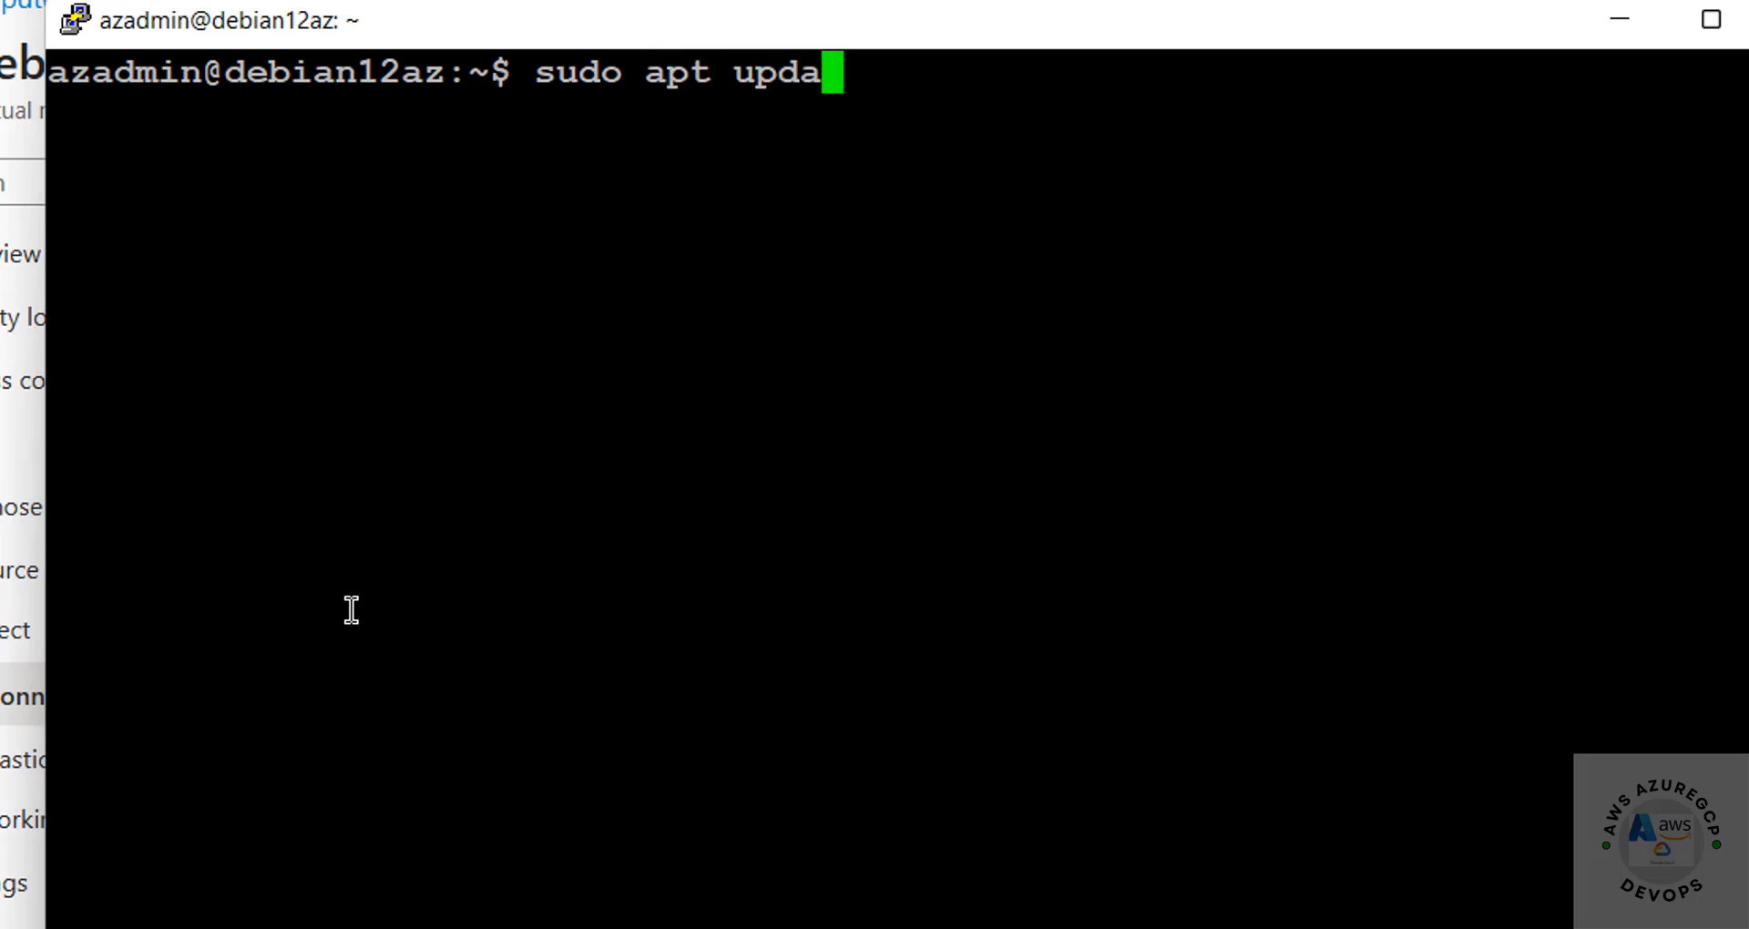
type("te && sudo")
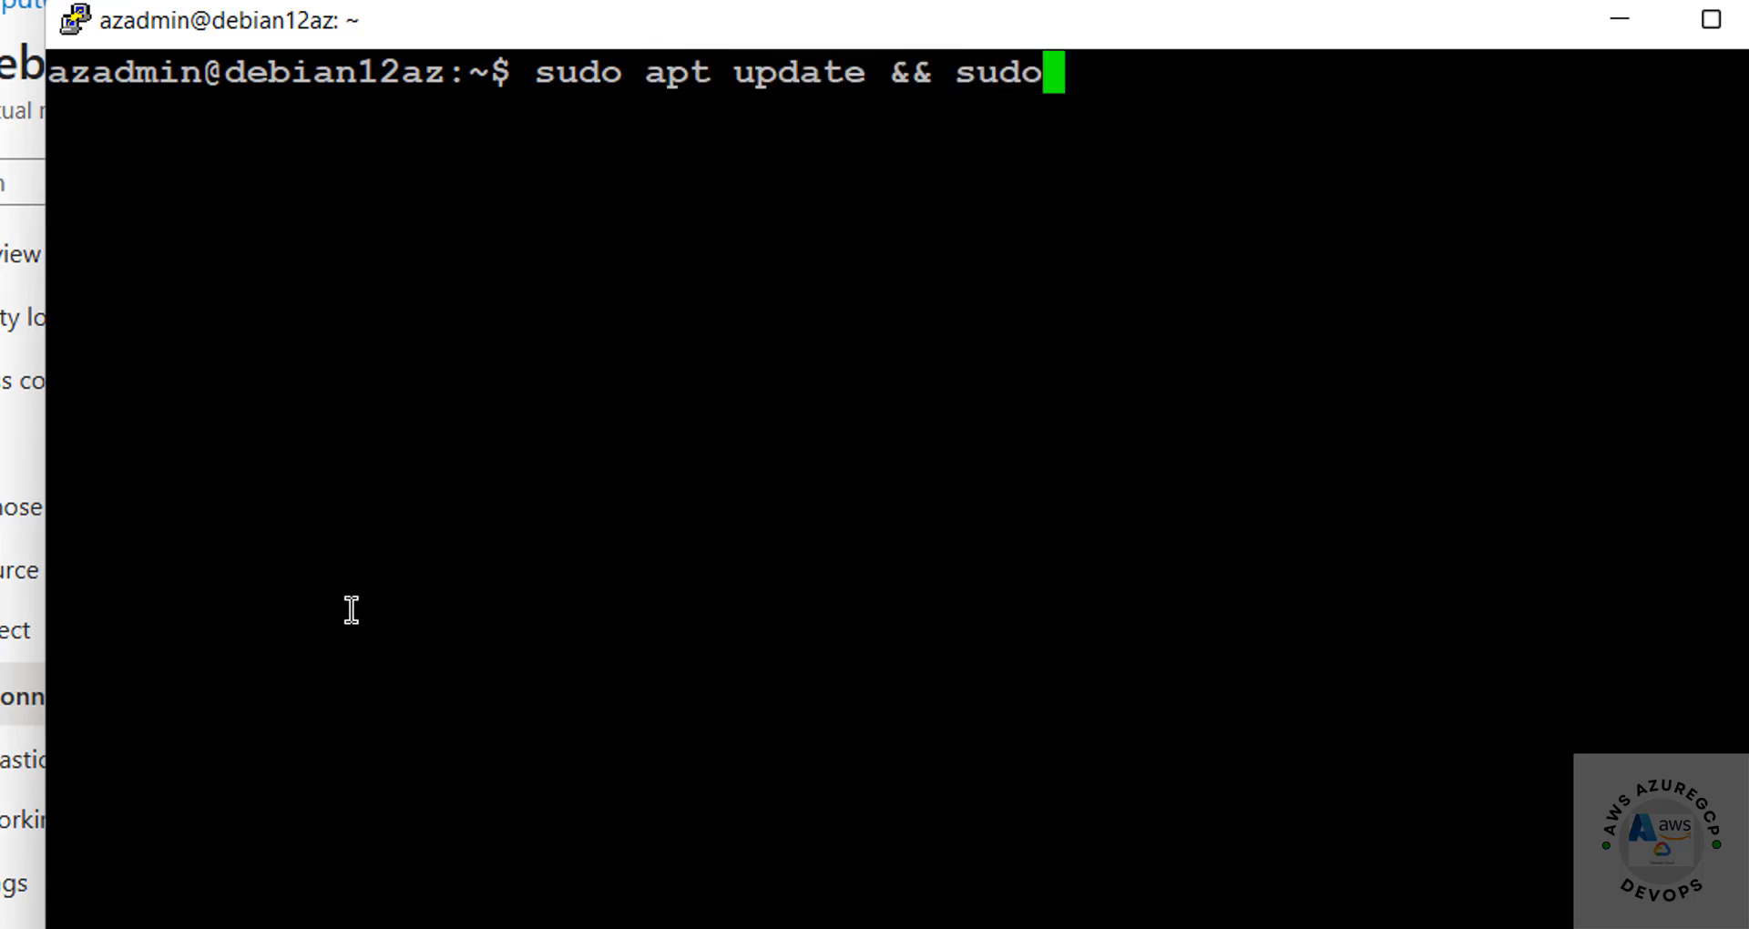
type(" apt upgrade")
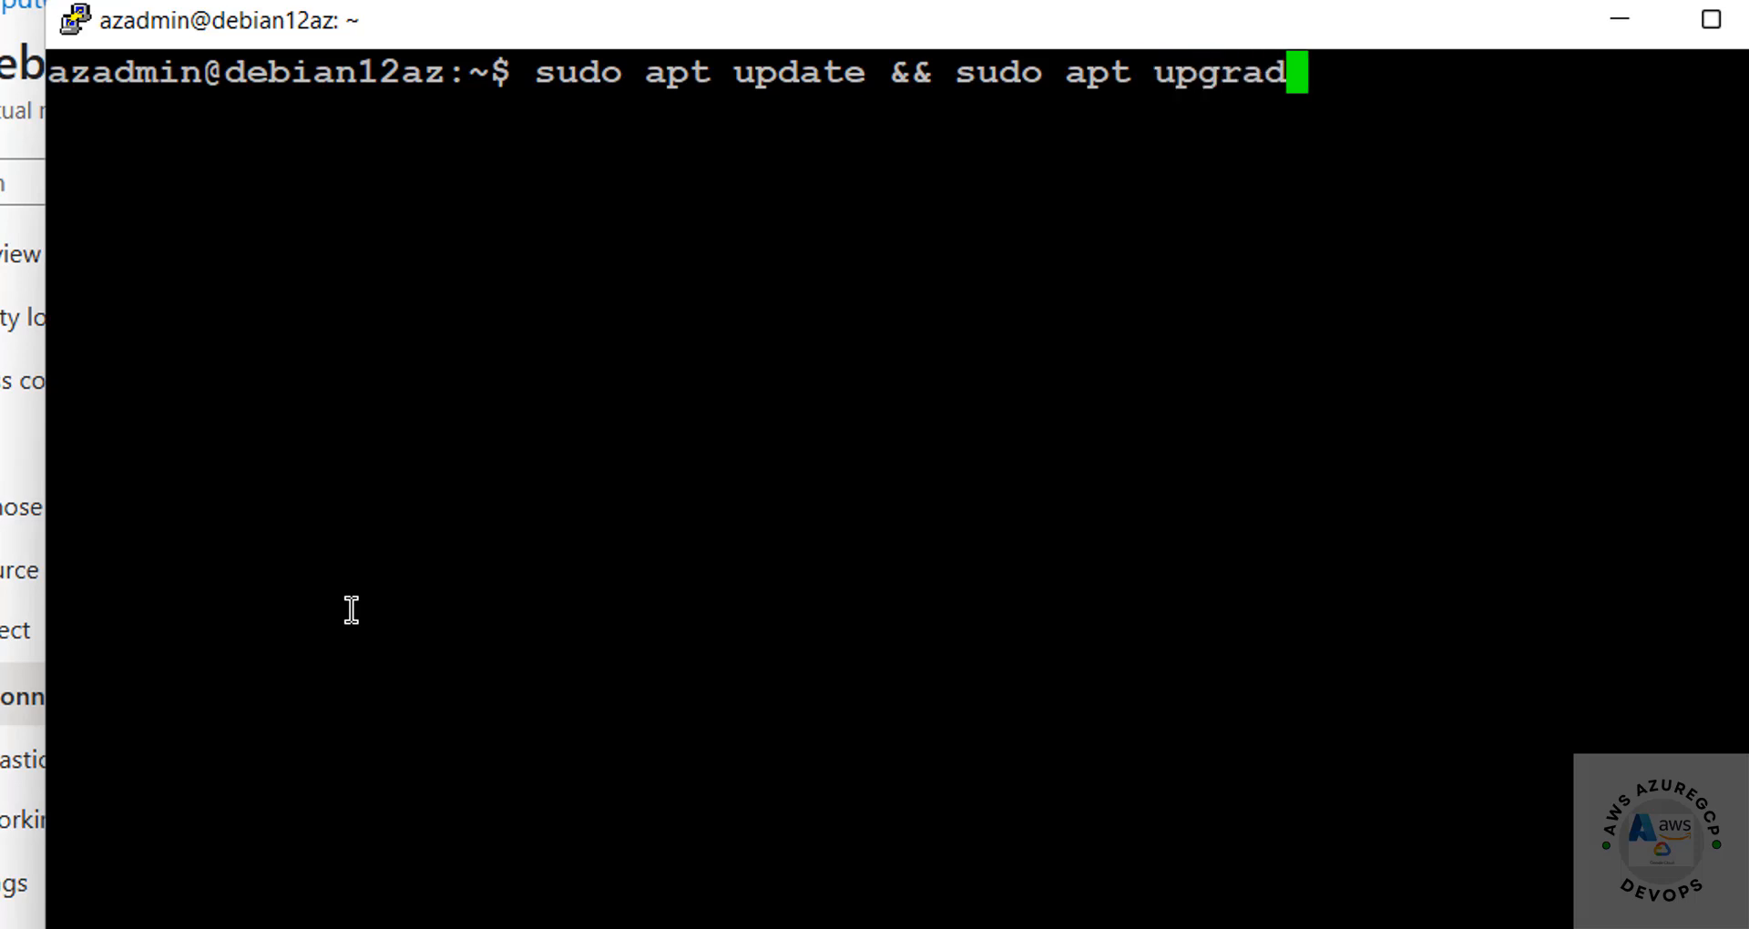
key("Return")
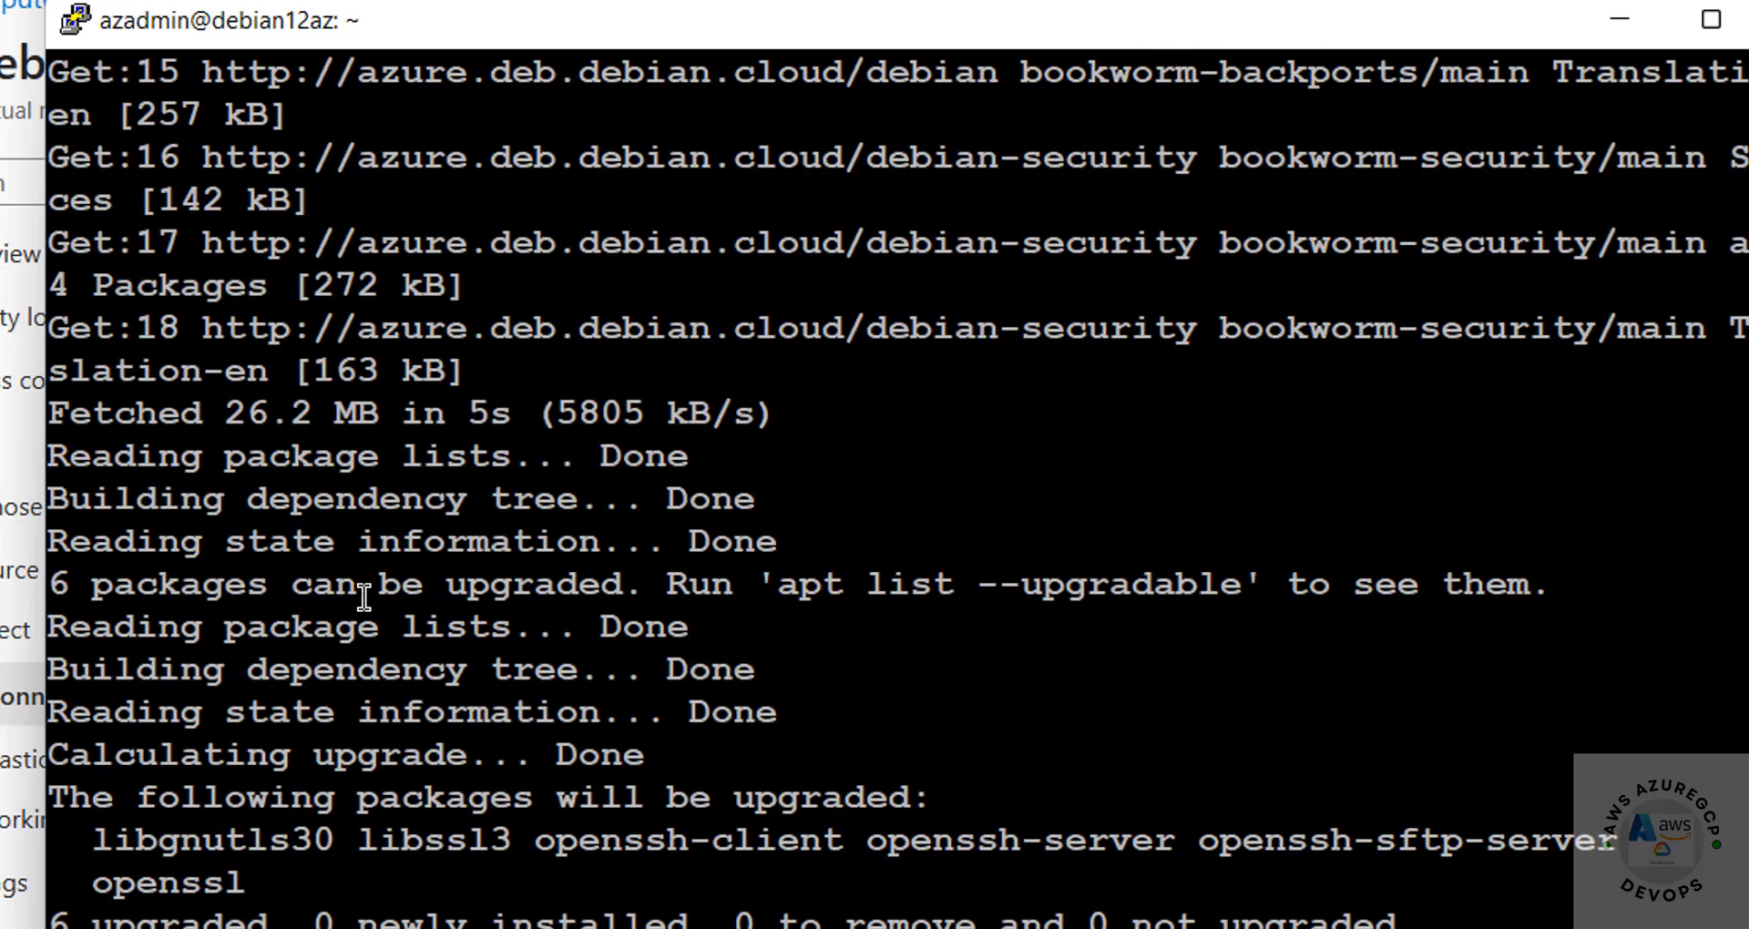
Step: Confirm the upgrade with y, then view the debian12az Overview showing Running in Central India
type("y")
key("Return")
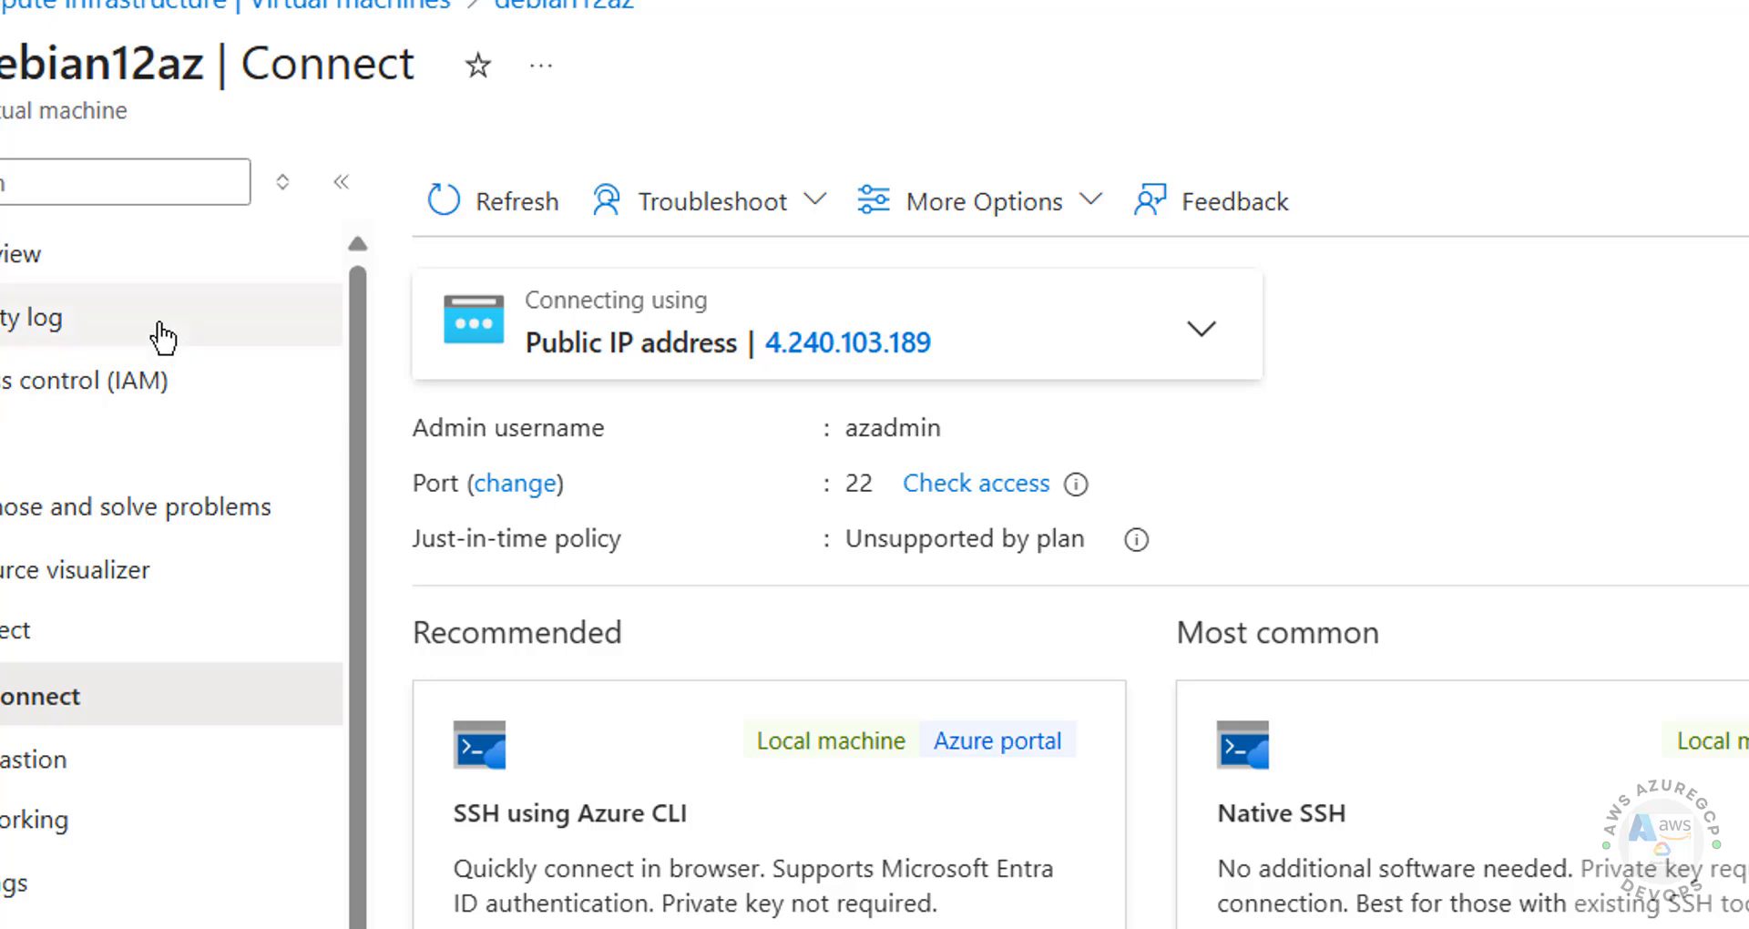
left_click(52, 260)
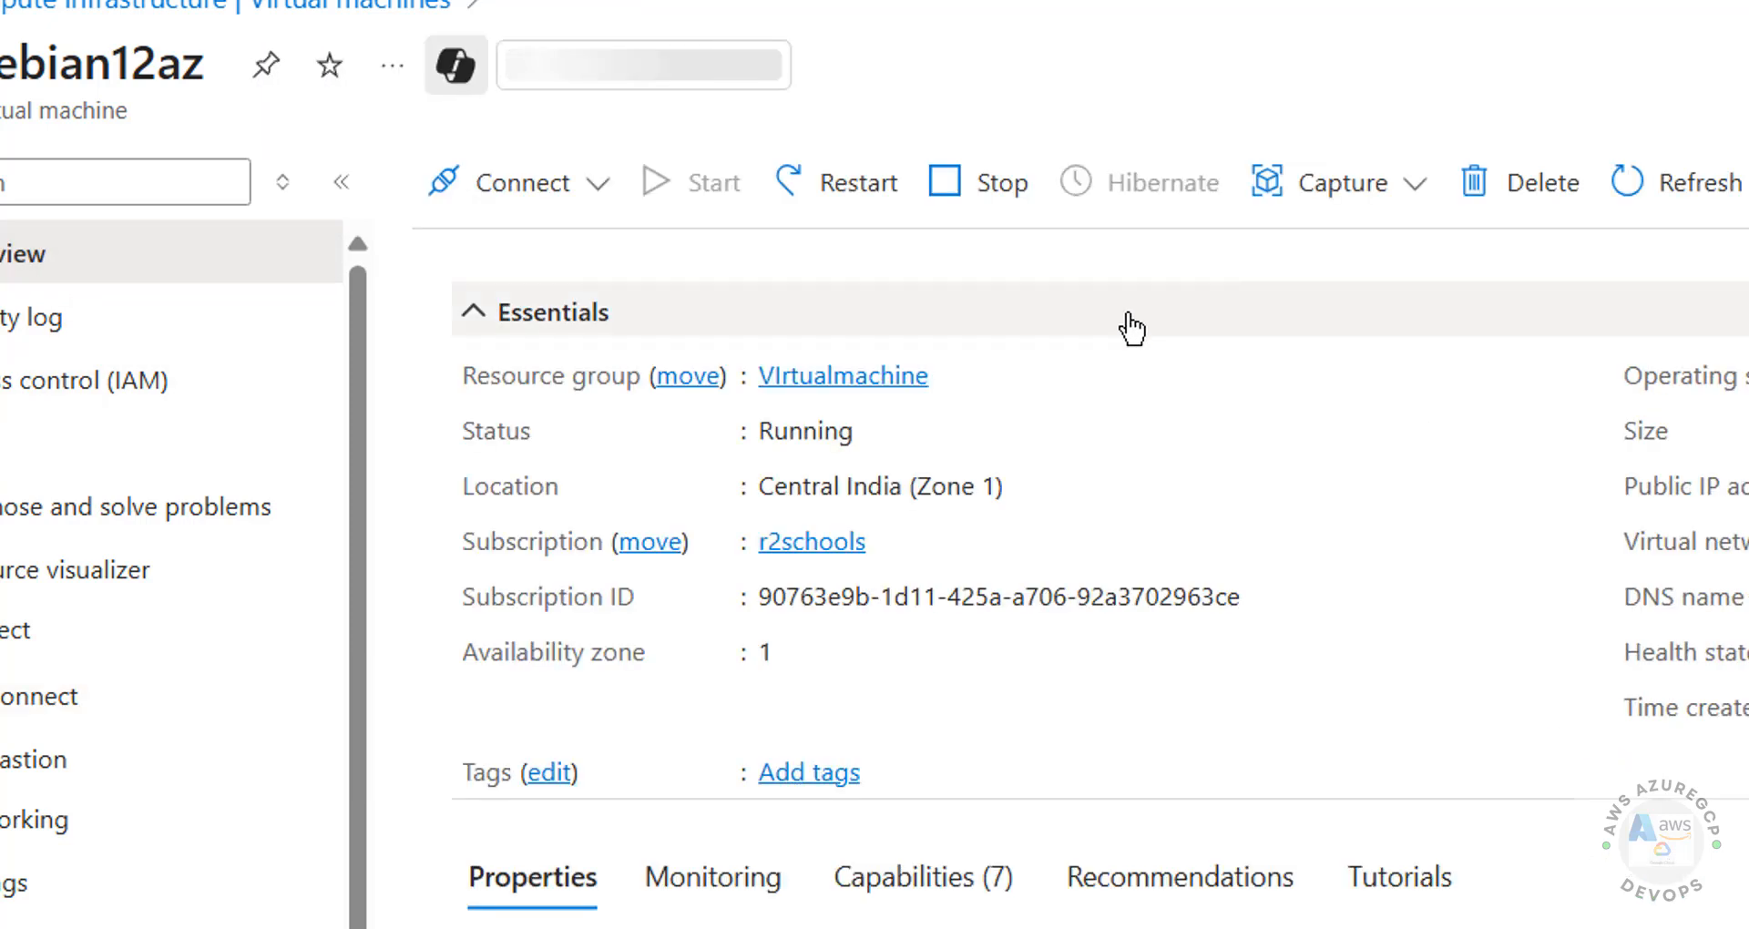